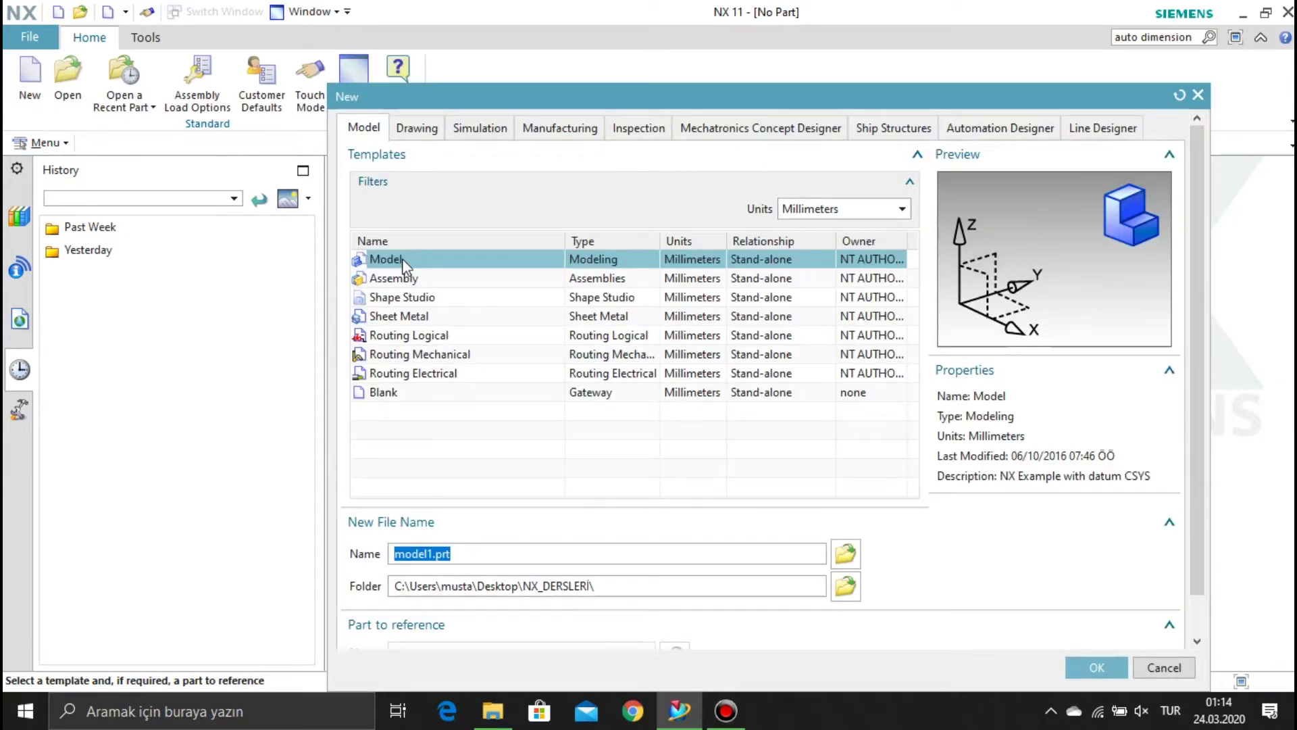
# - Create a new part named NX_EXTRUDE from the millimetre Model template
pyautogui.click(403, 260)
pyautogui.moveTo(483, 552); pyautogui.dragTo(358, 534)
pyautogui.write('NX_EXTRUDE')
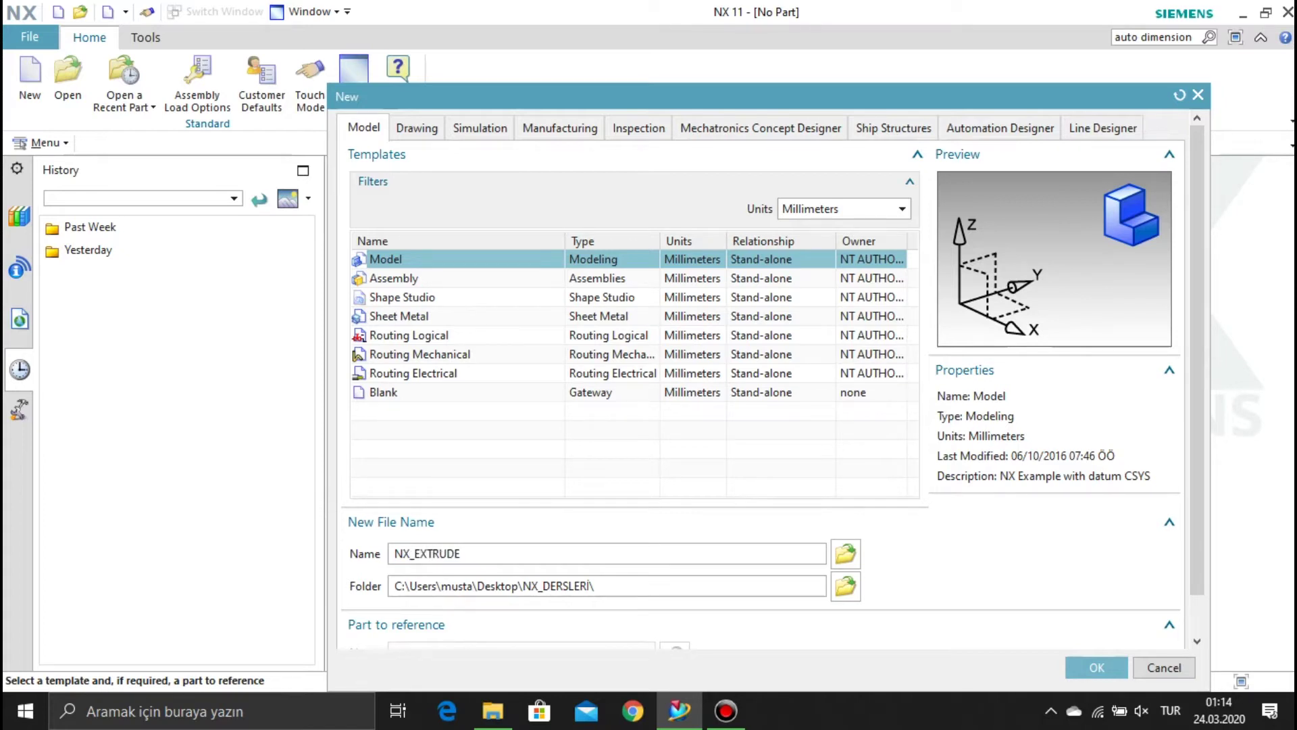
pyautogui.click(1096, 668)
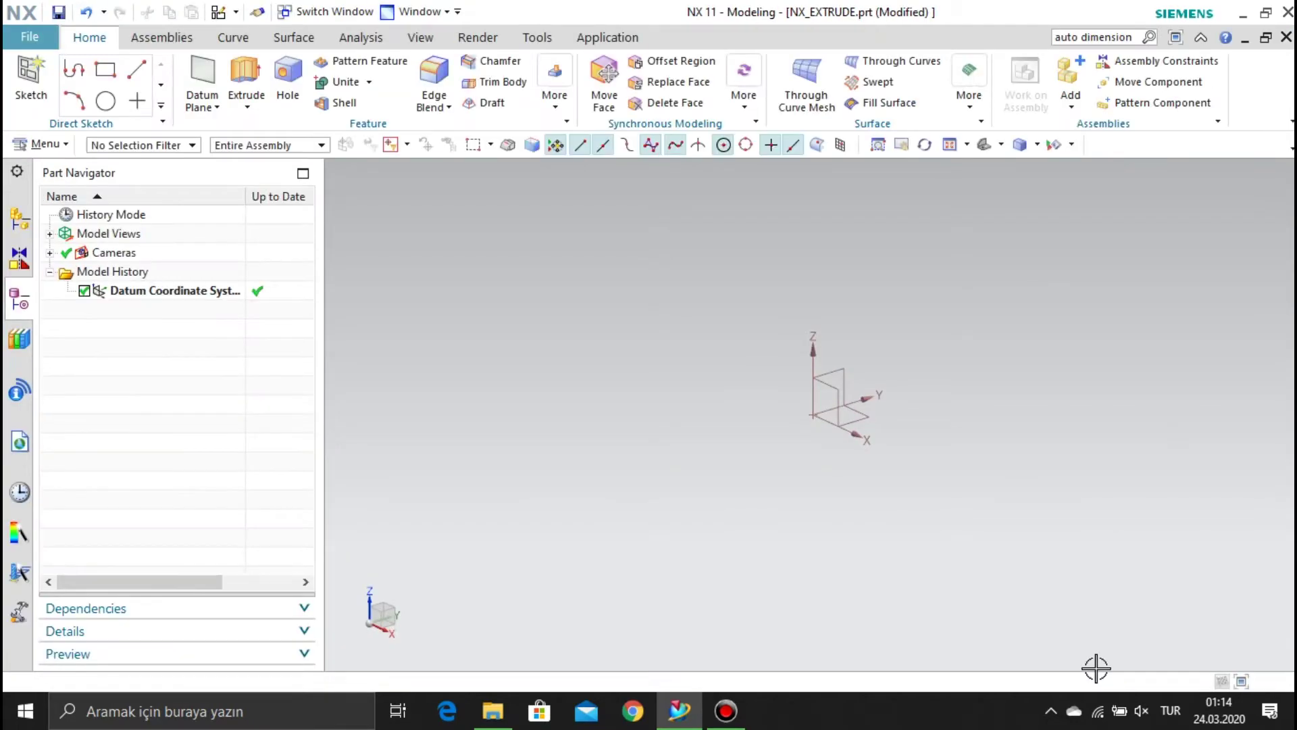
# - Start a new sketch on the horizontal XY plane of the datum coordinate system
pyautogui.click(28, 81)
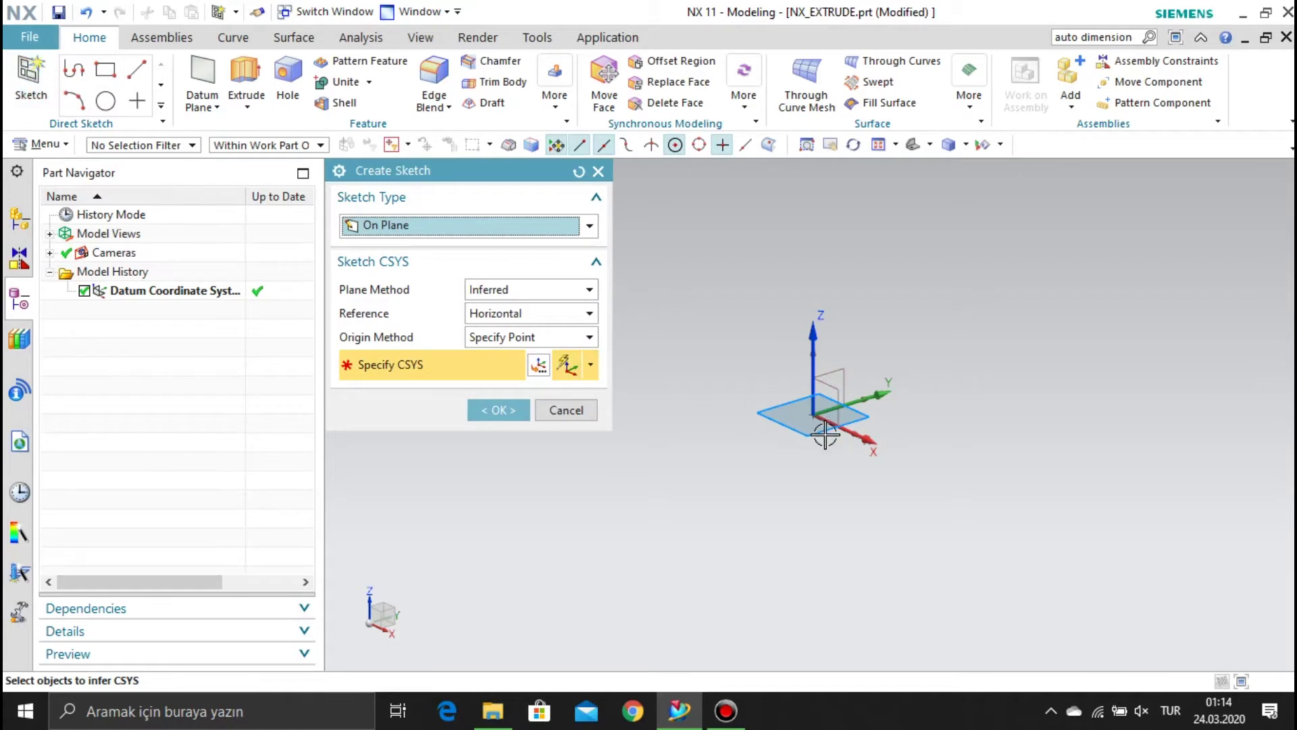
pyautogui.click(855, 414)
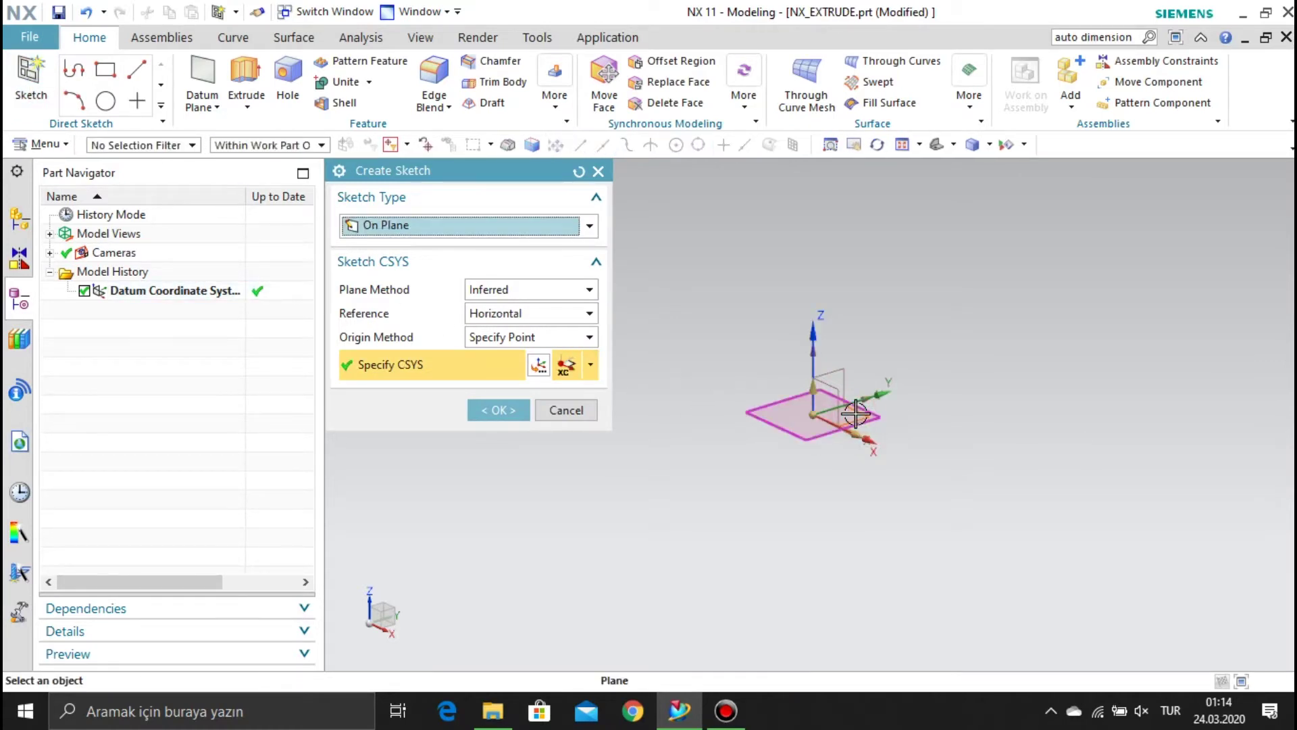
pyautogui.click(481, 409)
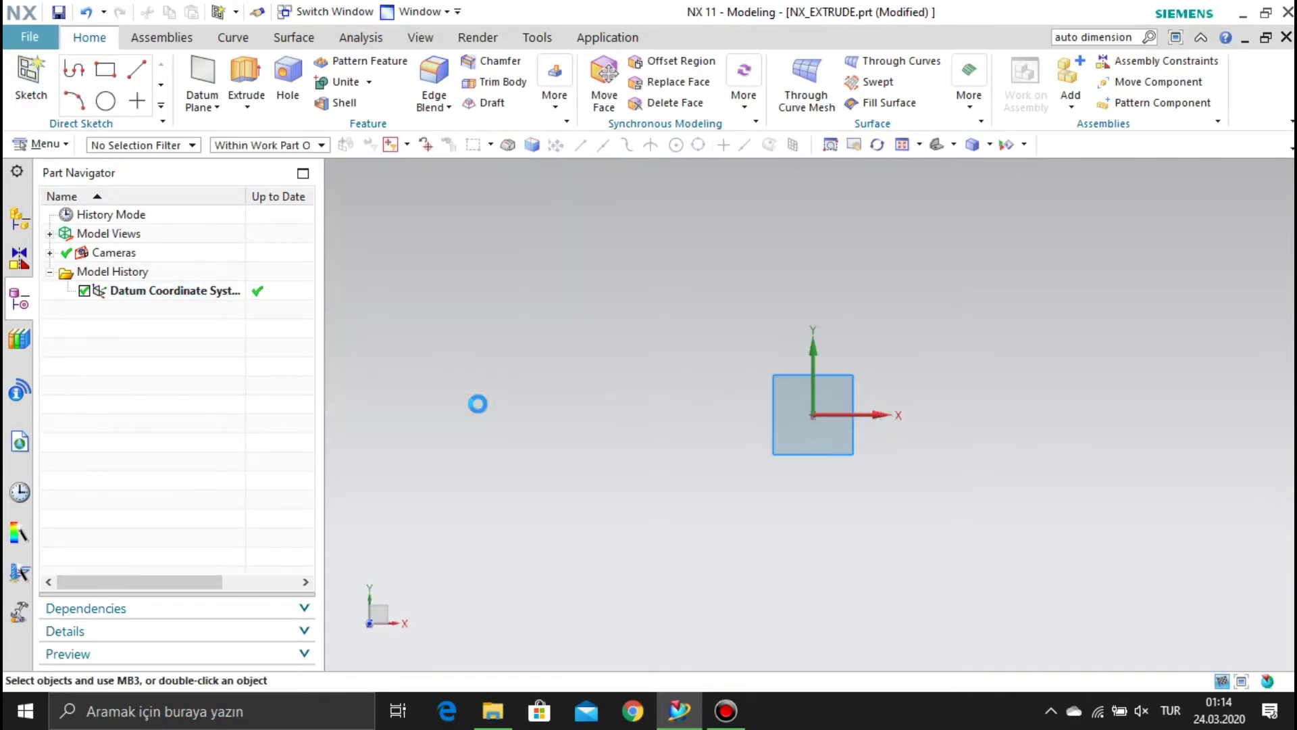
# - Sketch a 50 by 50 mm two-point rectangle with one corner at the origin and finish the sketch
pyautogui.click(155, 84)
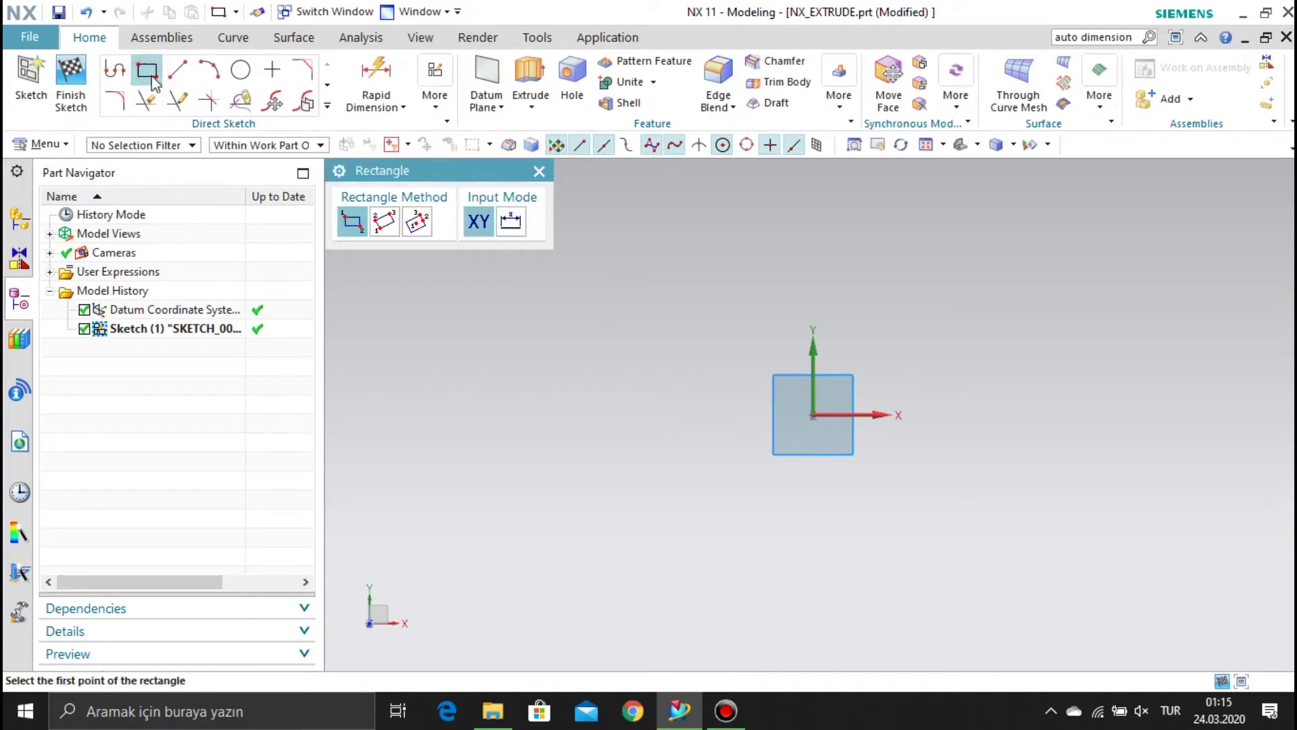
pyautogui.click(352, 220)
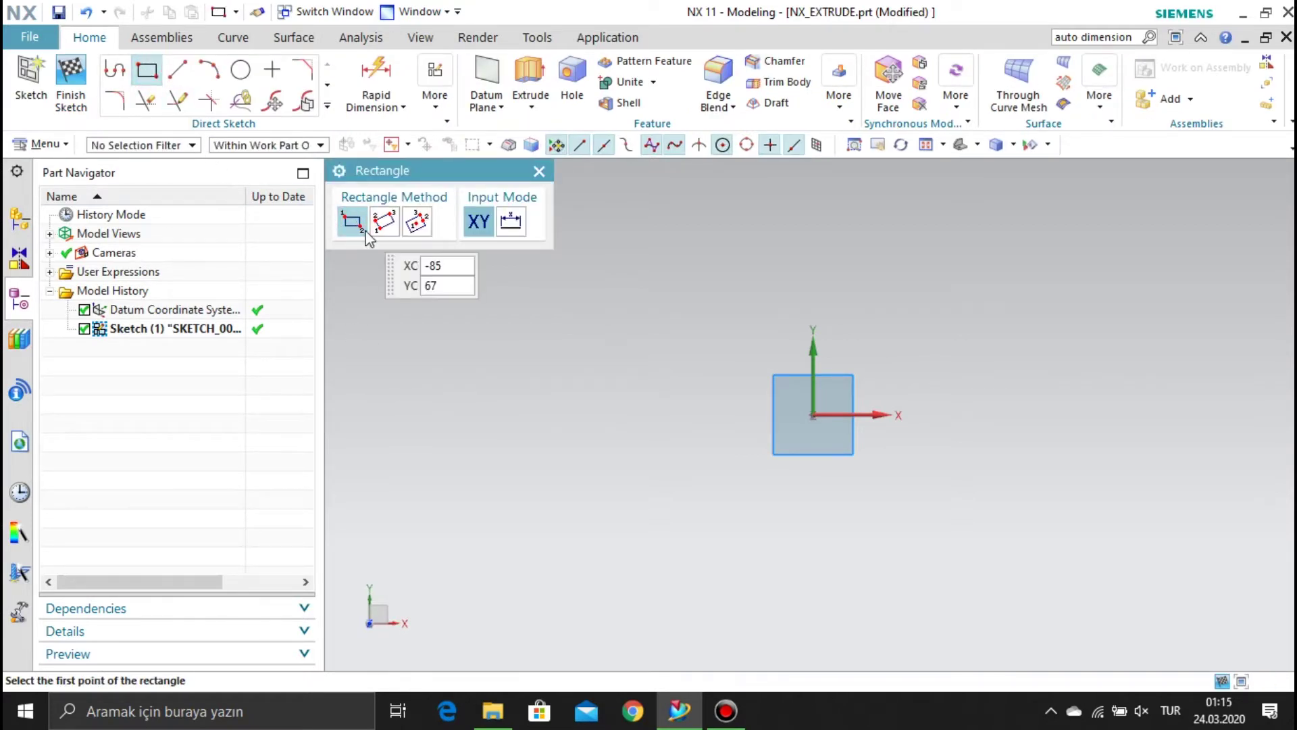
pyautogui.click(813, 414)
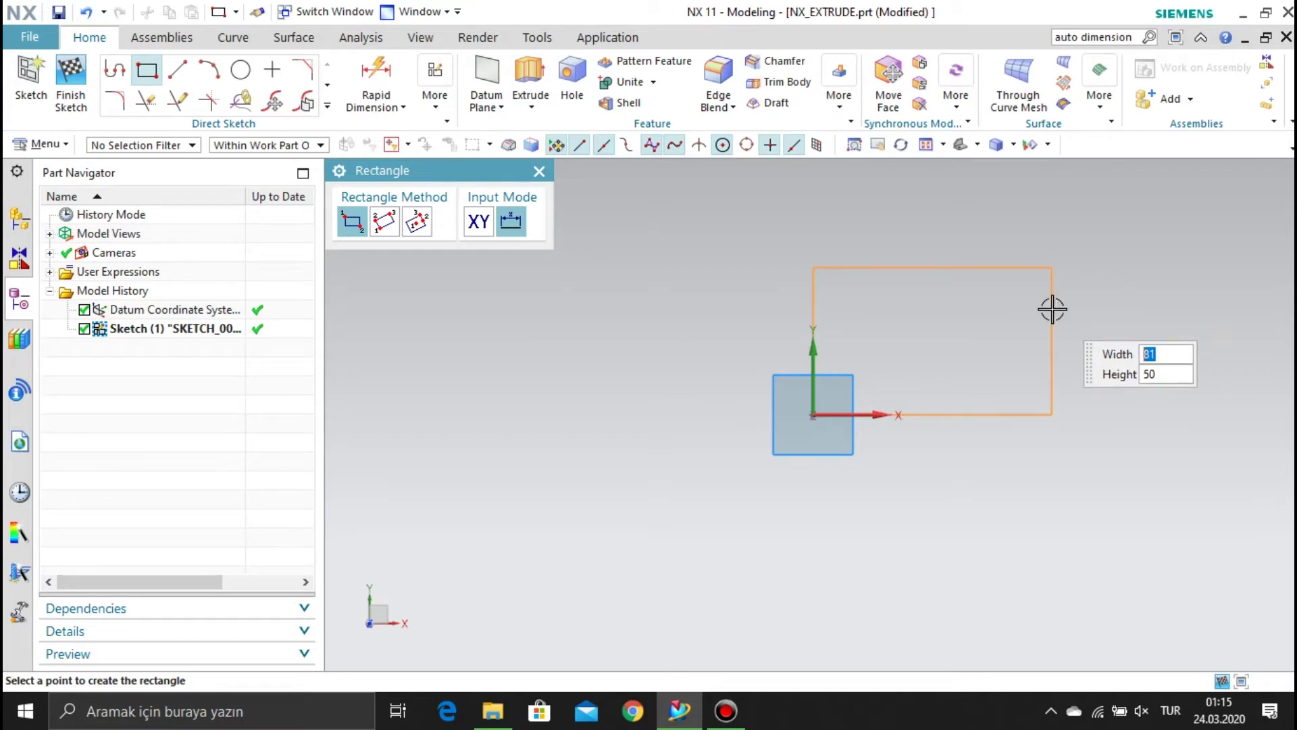
pyautogui.press('Tab')
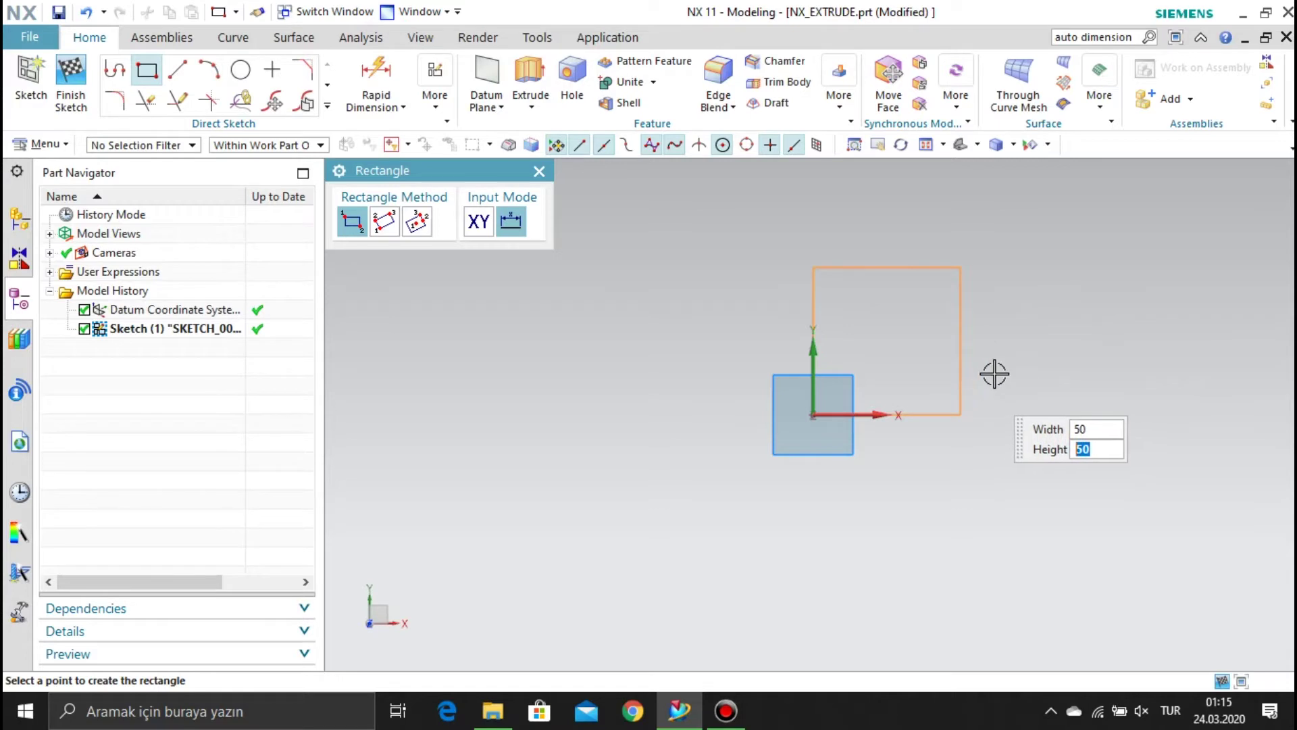
pyautogui.rightClick(1015, 369)
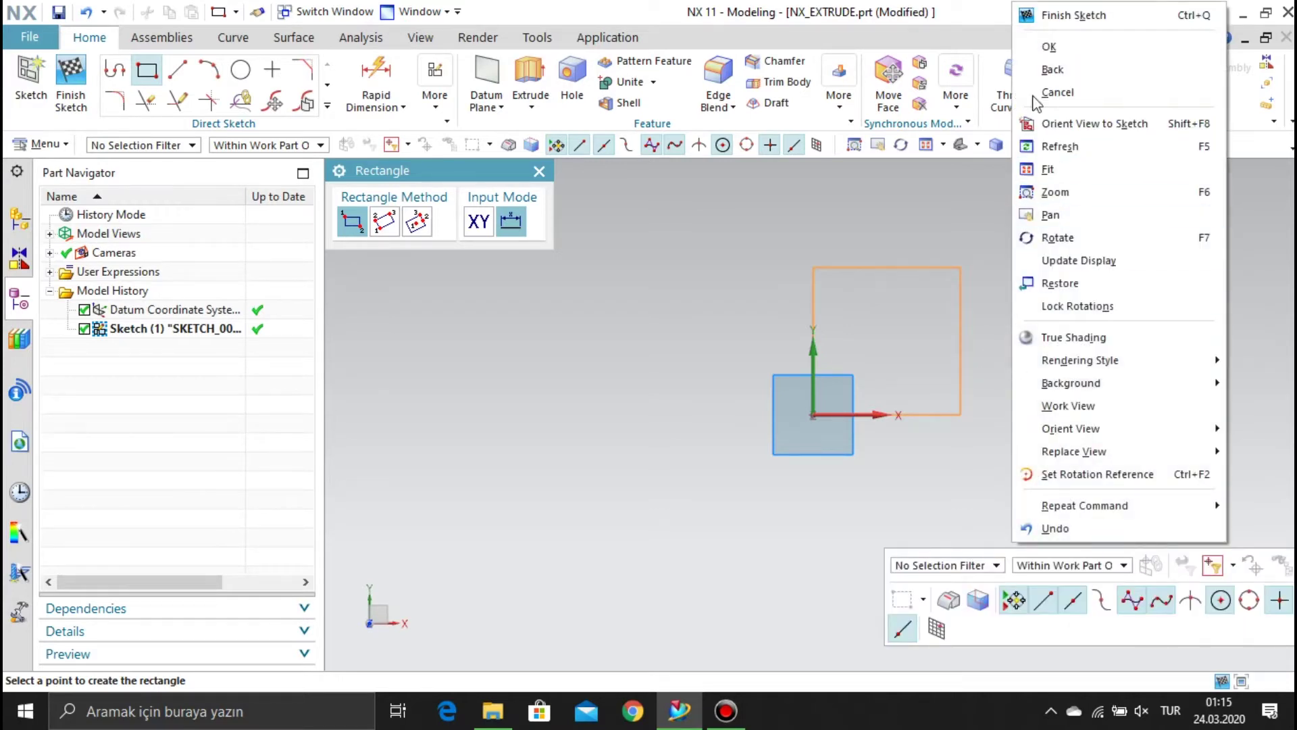
pyautogui.click(1048, 45)
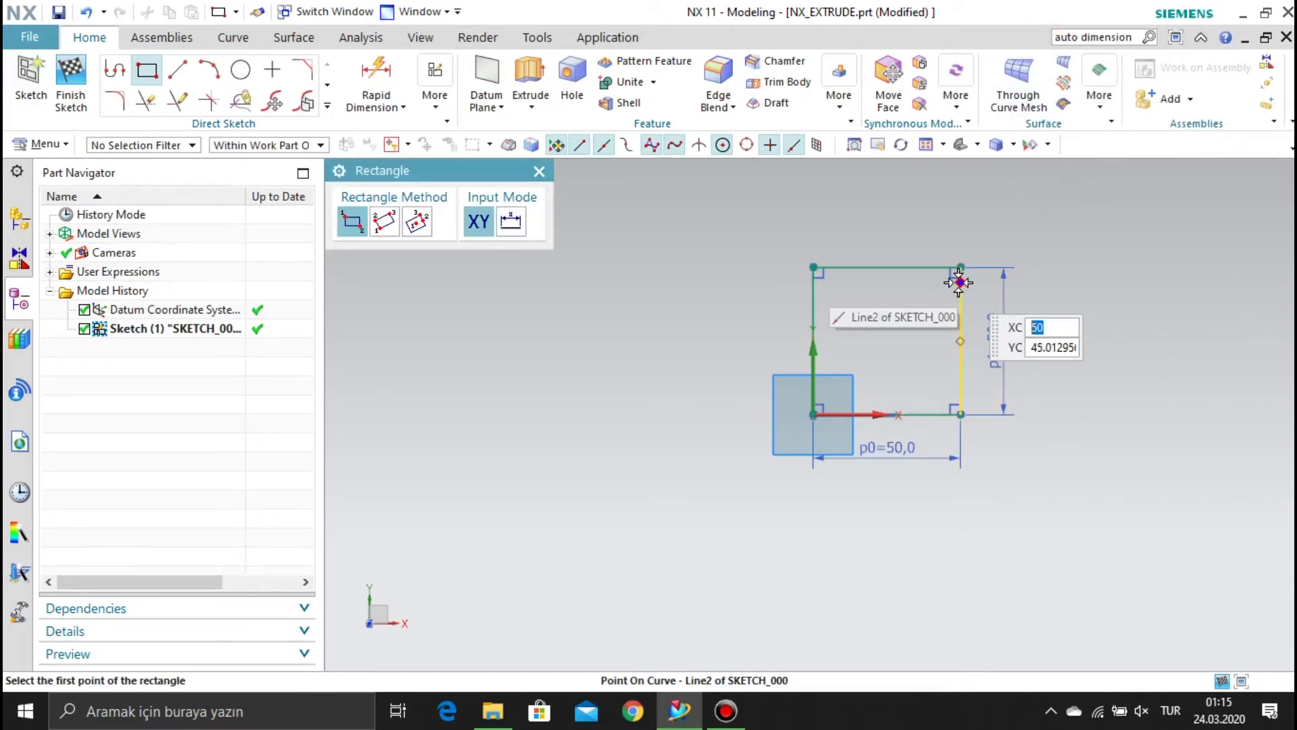
pyautogui.click(81, 87)
# - Extrude the square profile, selected as Connected Curves, from 0 to 50 mm to make a solid cube
pyautogui.click(246, 75)
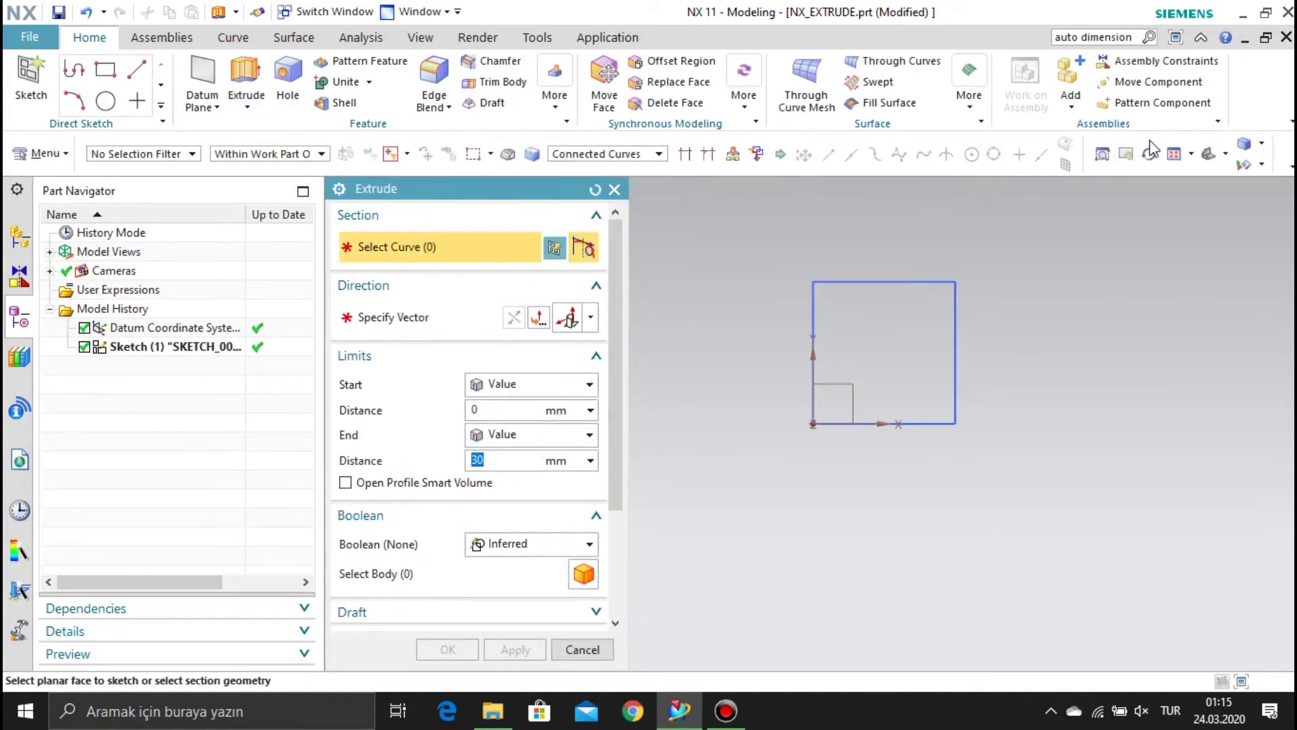
pyautogui.moveTo(1208, 171)
pyautogui.mouseDown(button='middle')
pyautogui.moveTo(1094, 333)
pyautogui.moveTo(1108, 331)
pyautogui.mouseUp(button='middle')
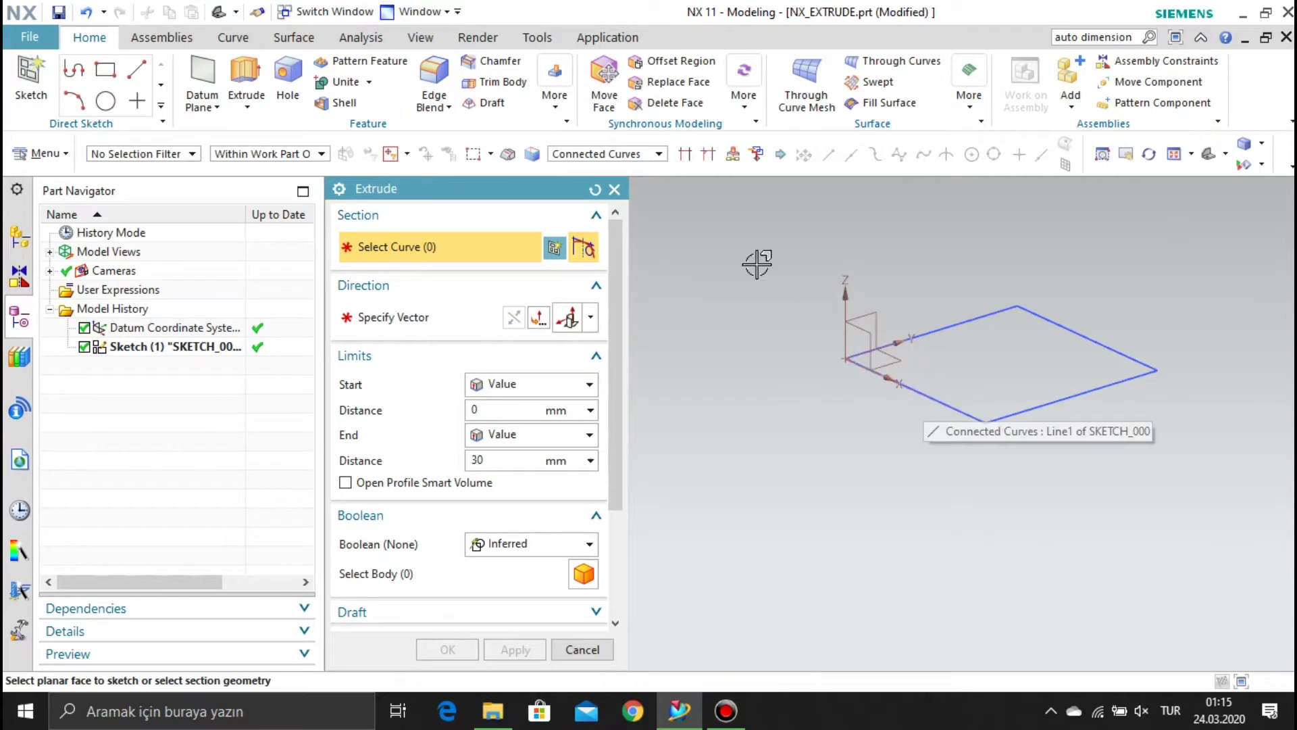
pyautogui.click(627, 154)
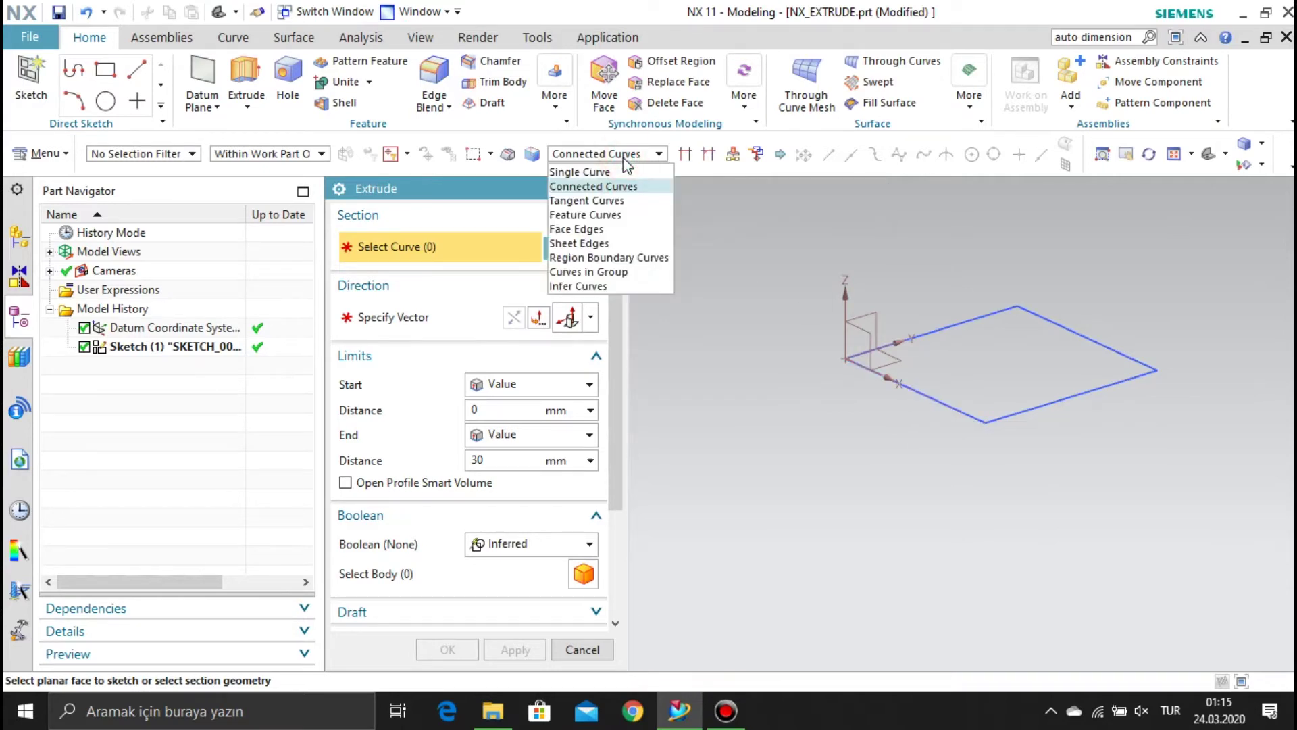
pyautogui.click(597, 188)
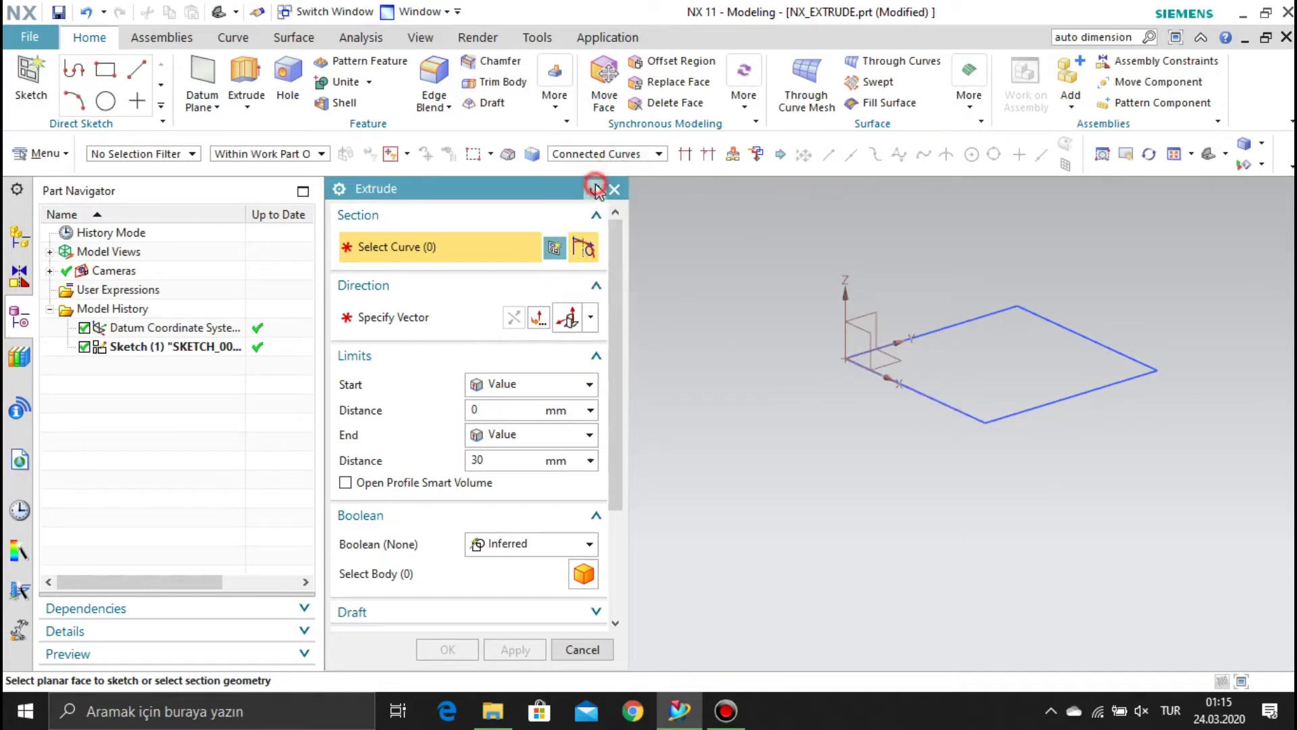
pyautogui.click(930, 396)
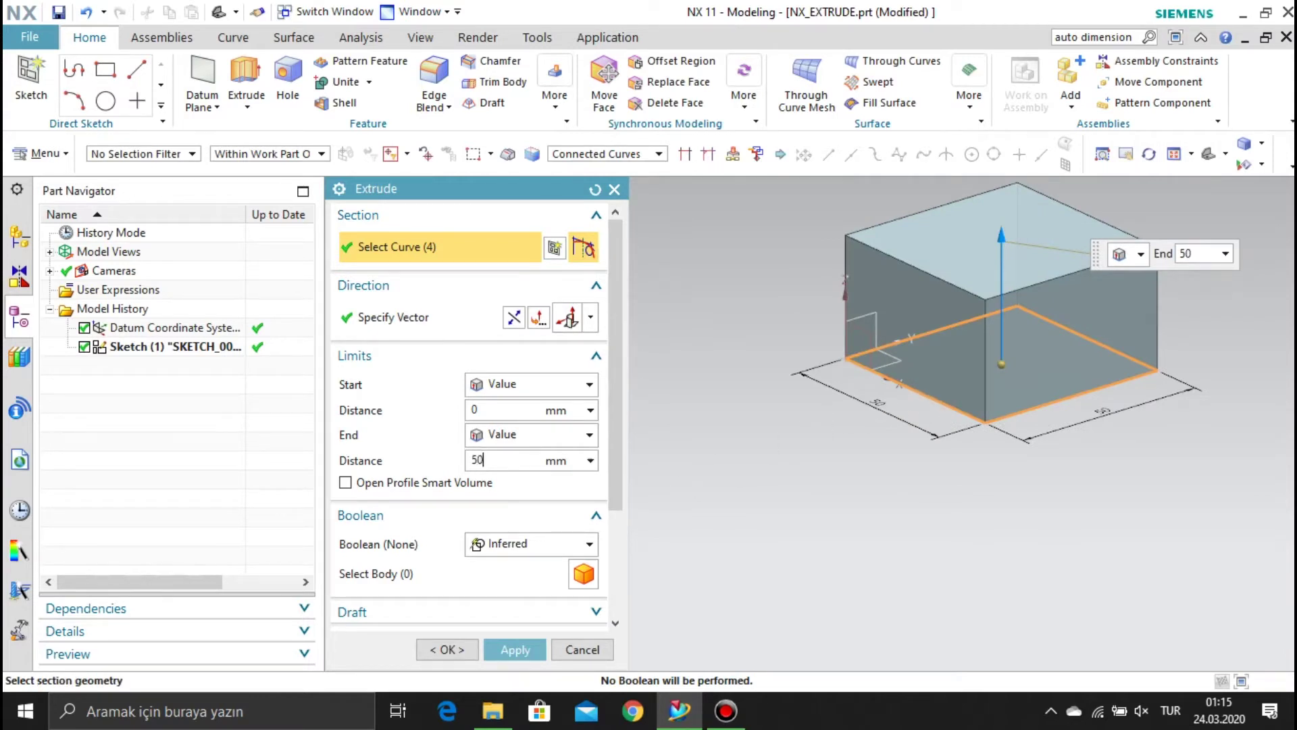
pyautogui.press('Return')
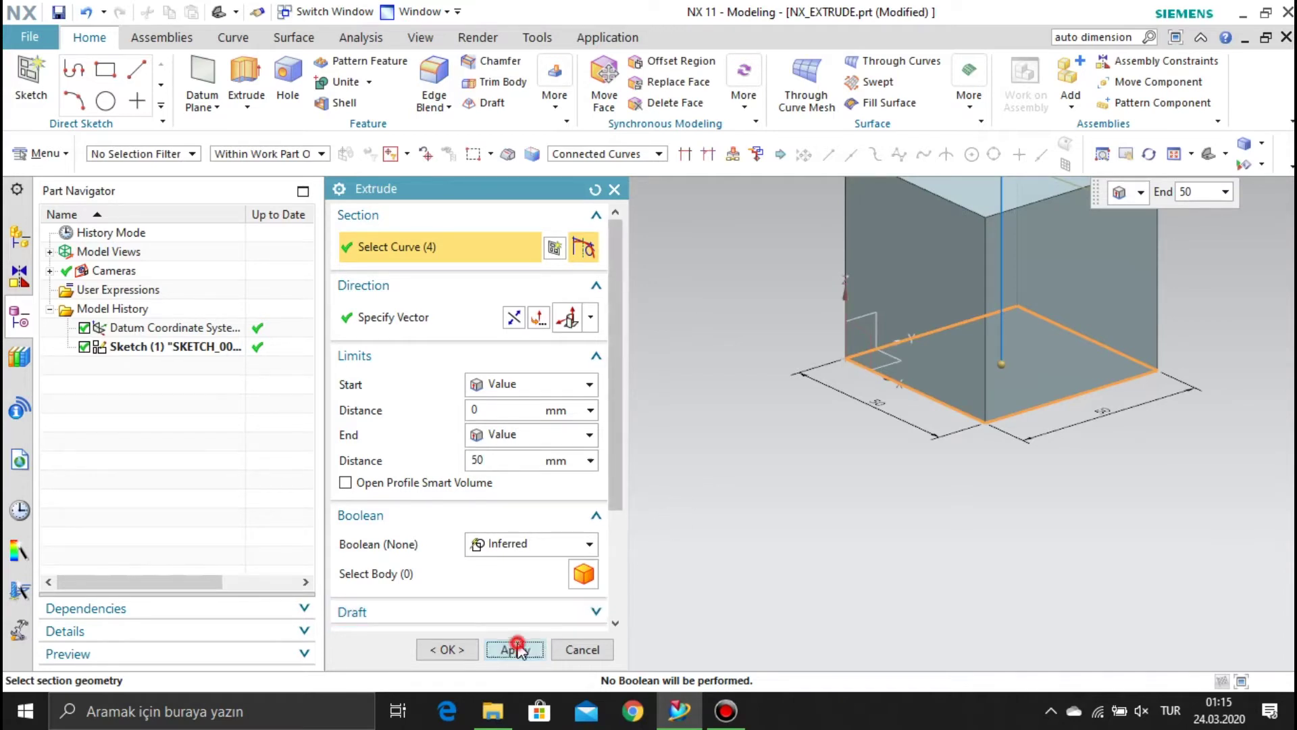
pyautogui.click(518, 649)
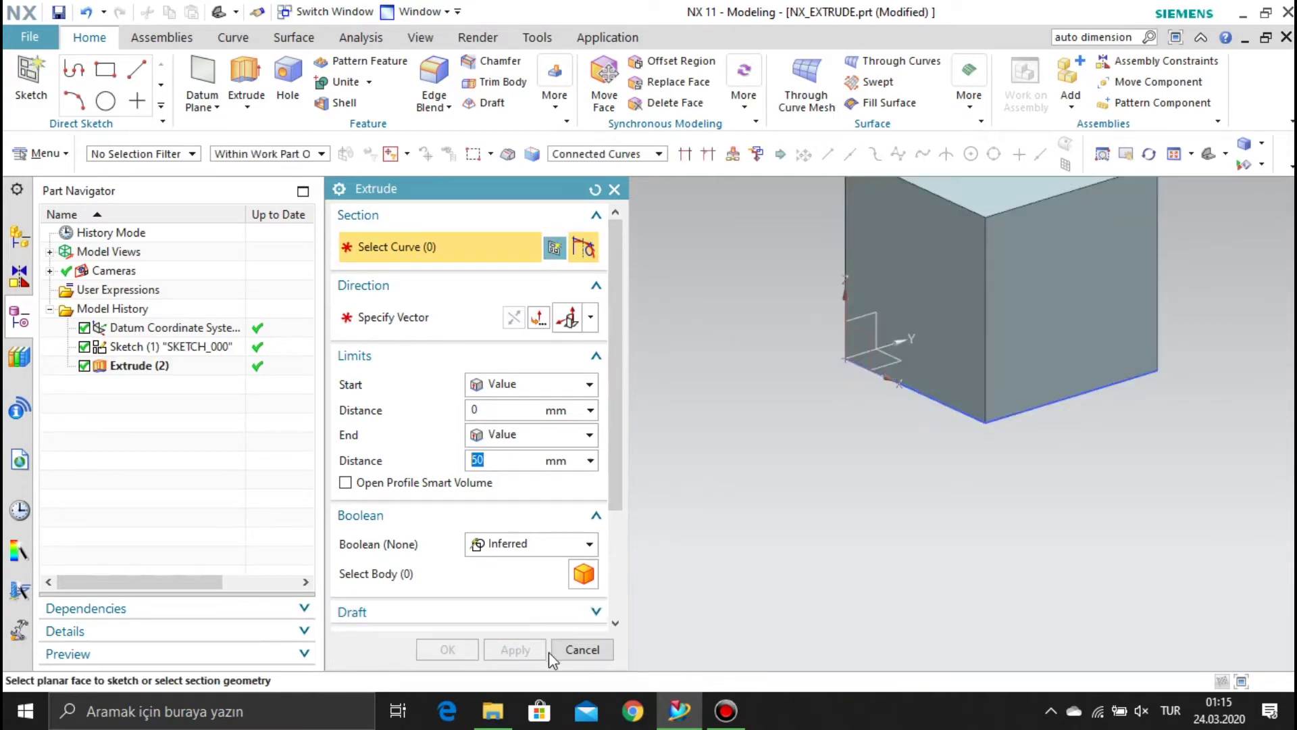
pyautogui.click(572, 651)
# - Hide the base sketch and the datum coordinate system so that only the cube is displayed
pyautogui.scroll(-4, 790, 529)
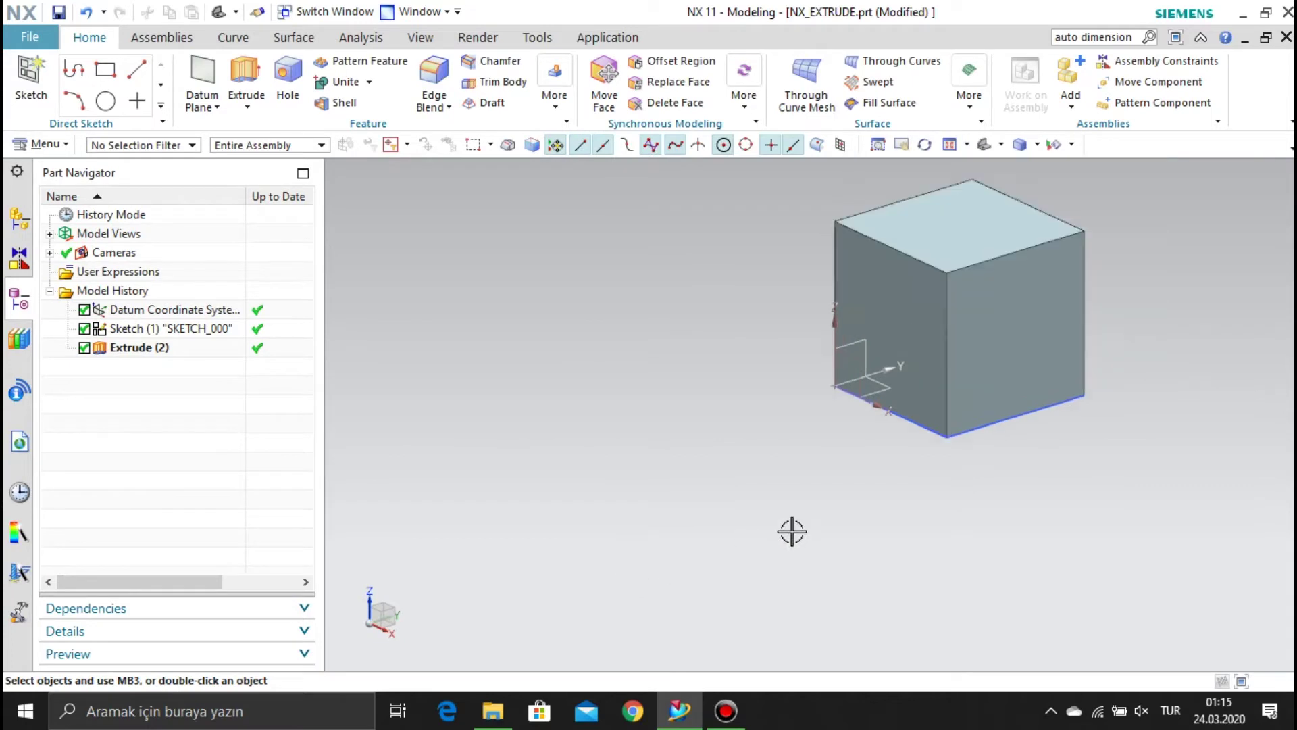
pyautogui.click(947, 146)
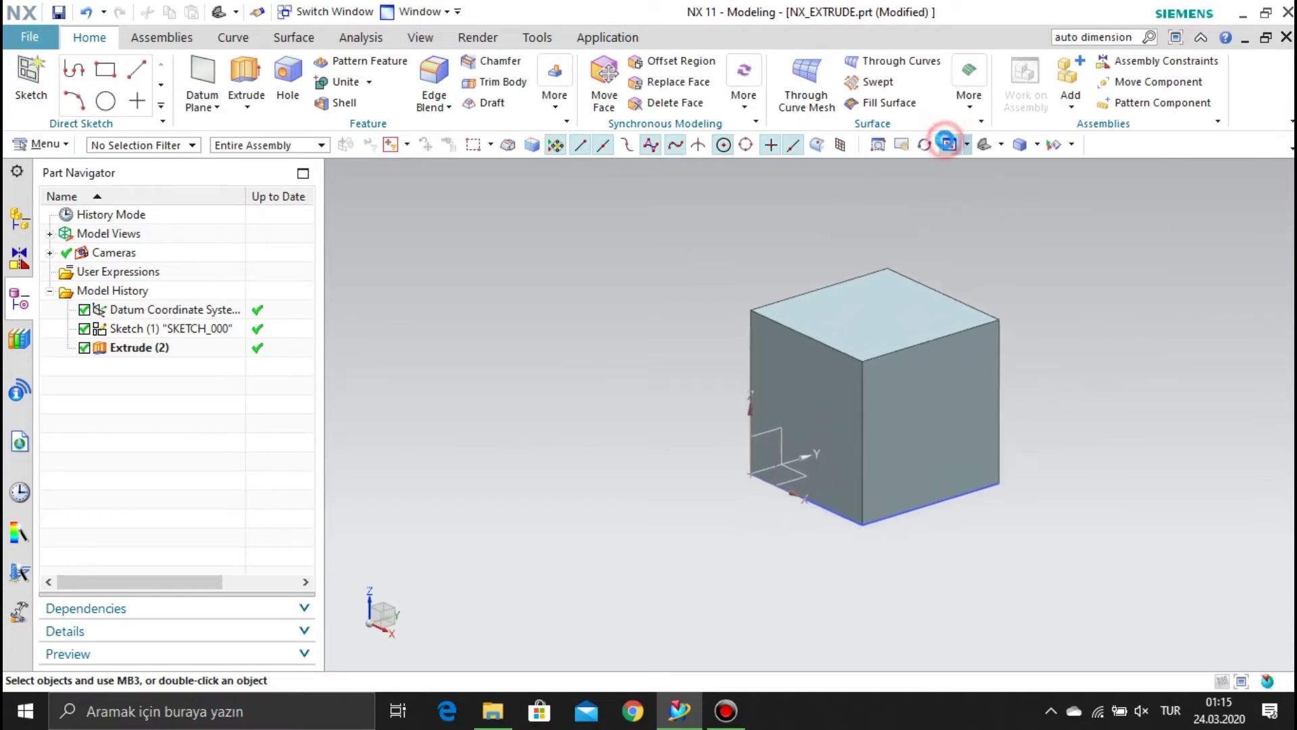
pyautogui.scroll(-1, 805, 391)
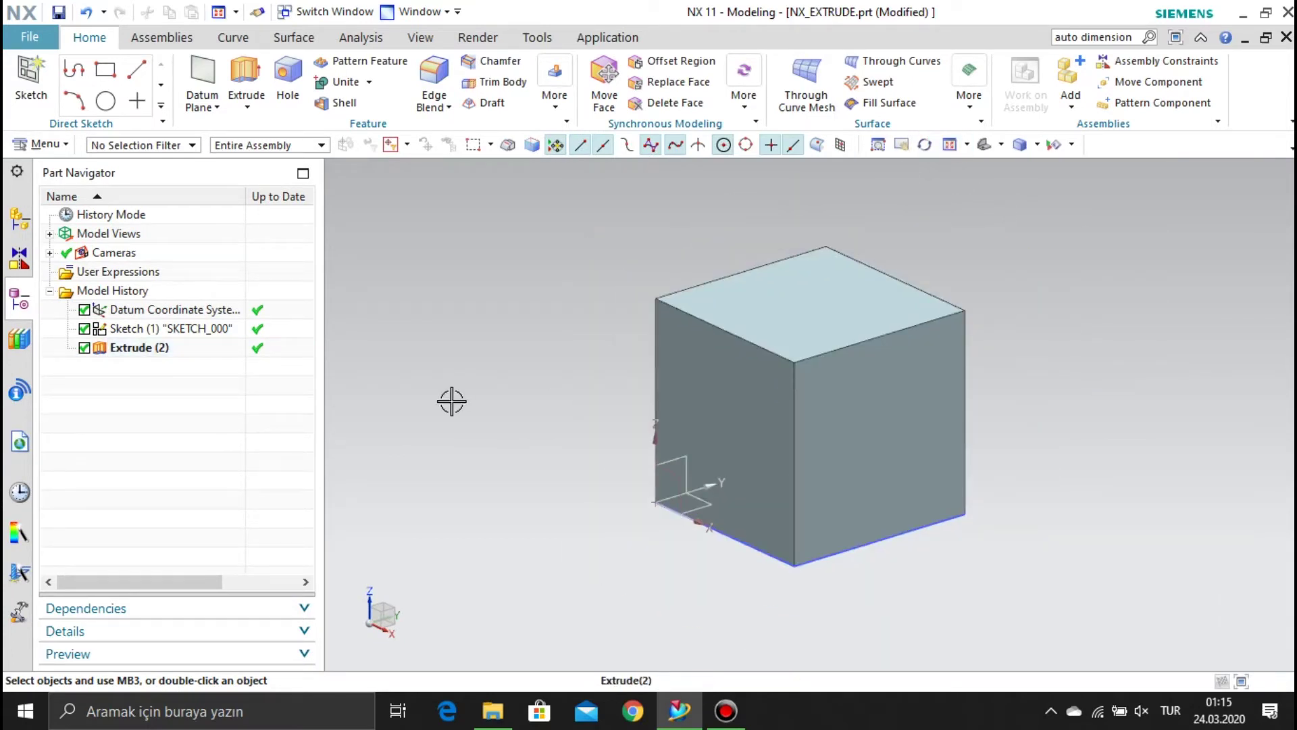
pyautogui.click(143, 328)
pyautogui.rightClick(143, 329)
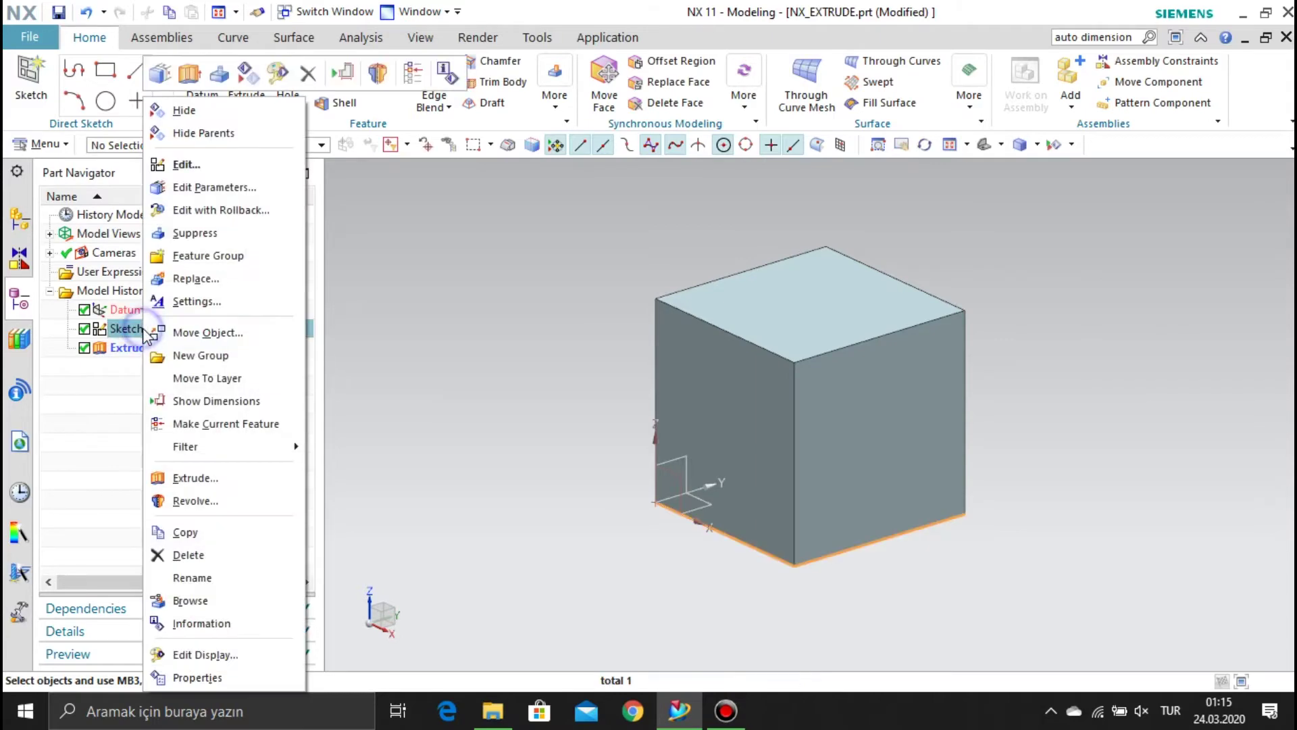
pyautogui.click(181, 110)
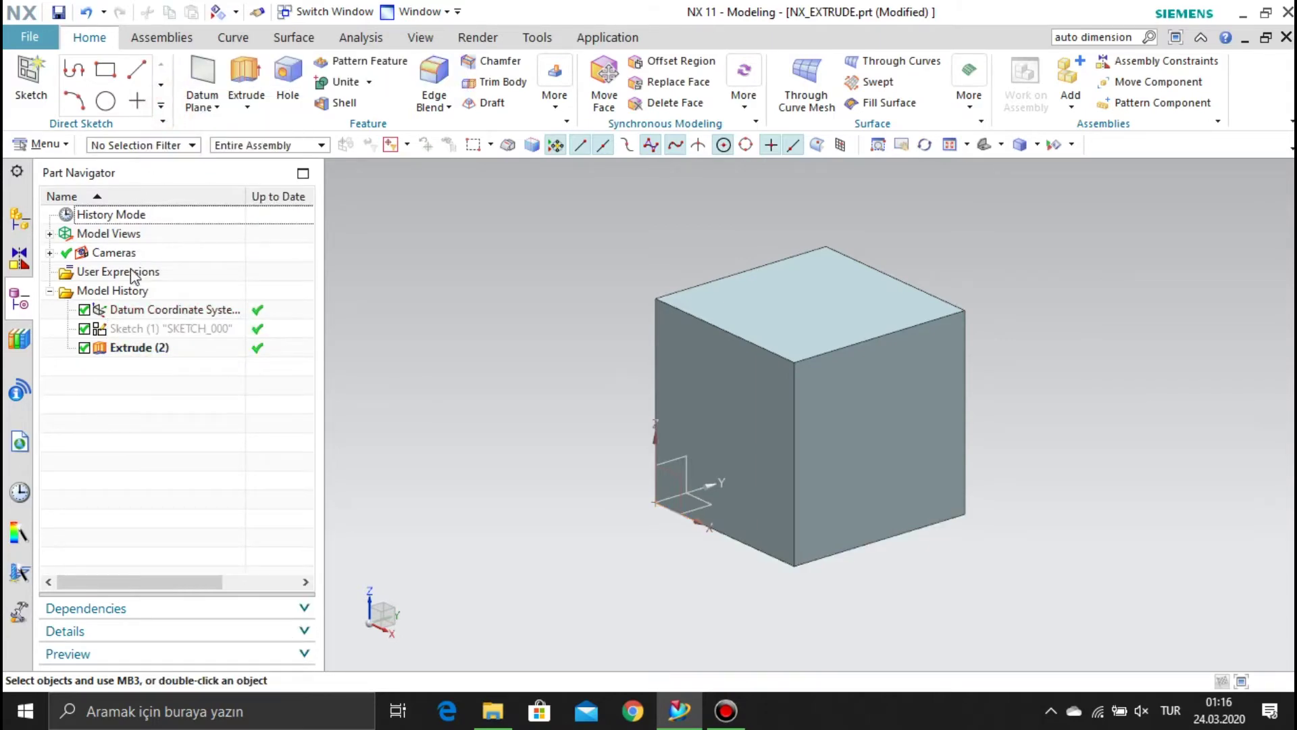
pyautogui.click(130, 309)
pyautogui.rightClick(130, 310)
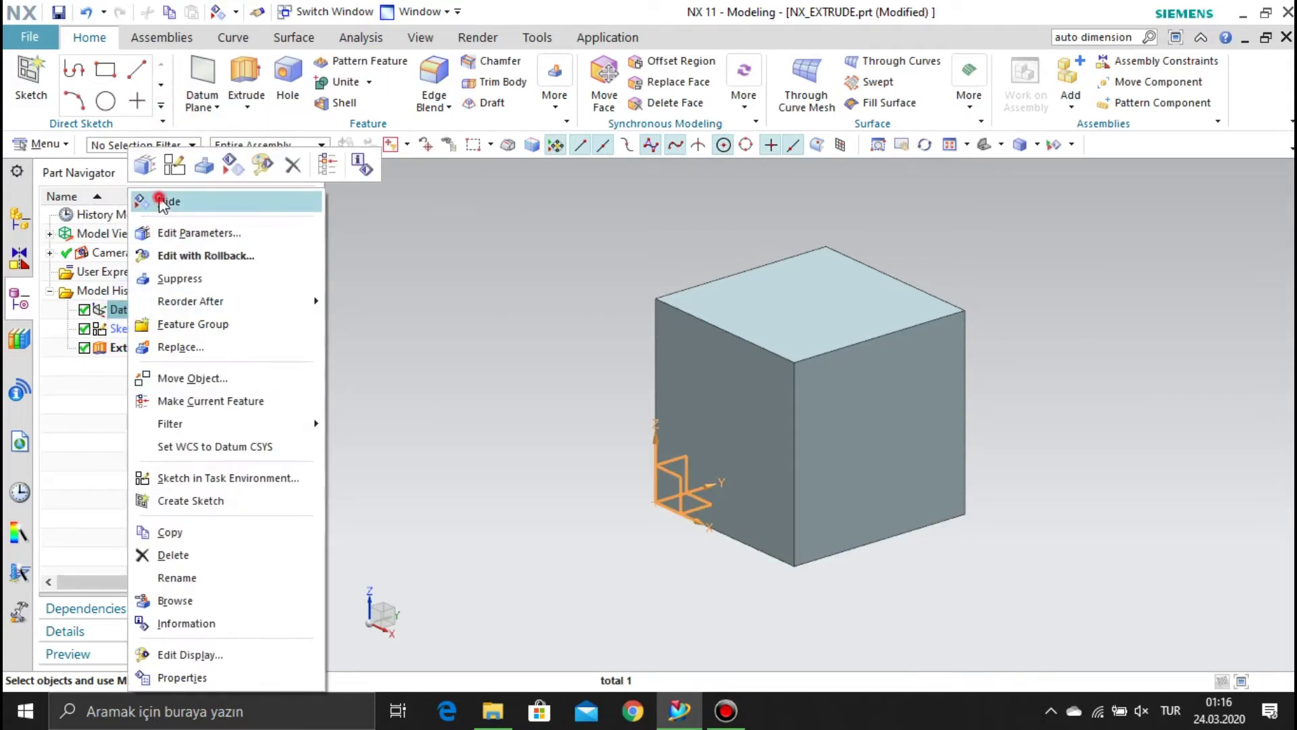
pyautogui.click(162, 202)
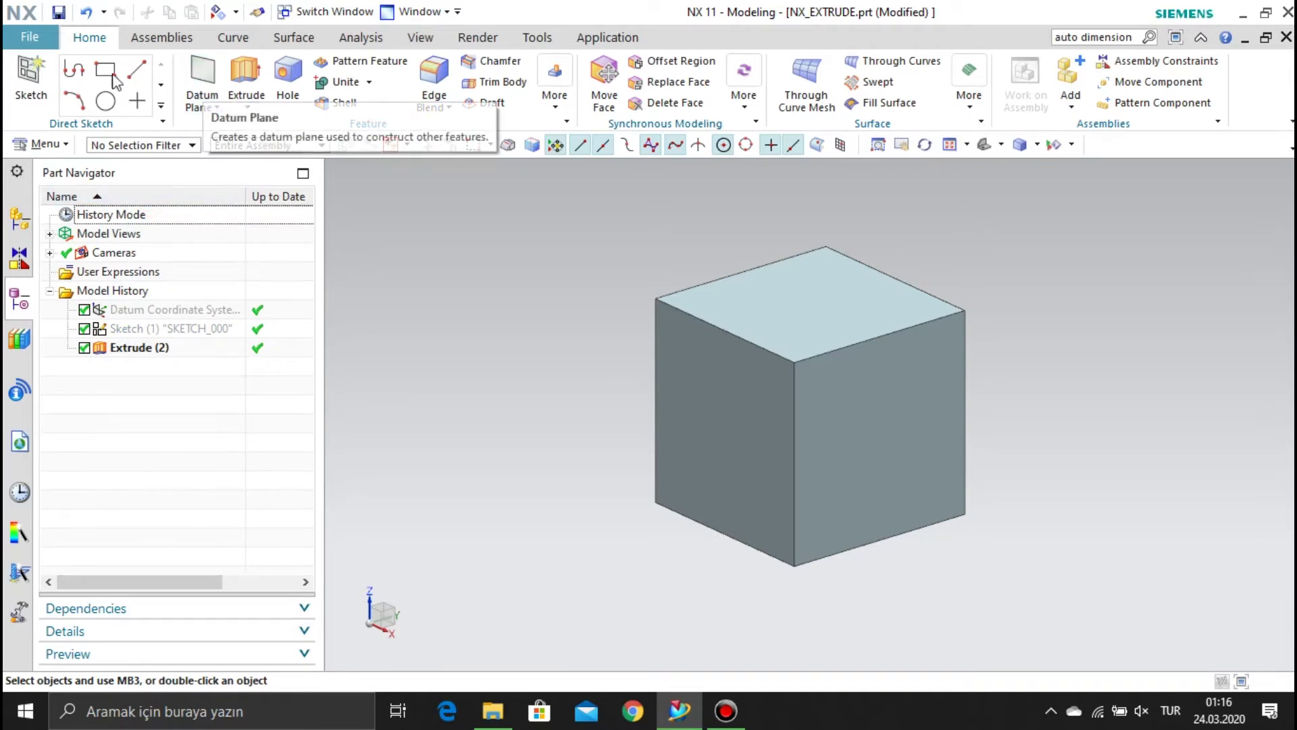
# - Start a new sketch on the top face of the cube
pyautogui.click(31, 75)
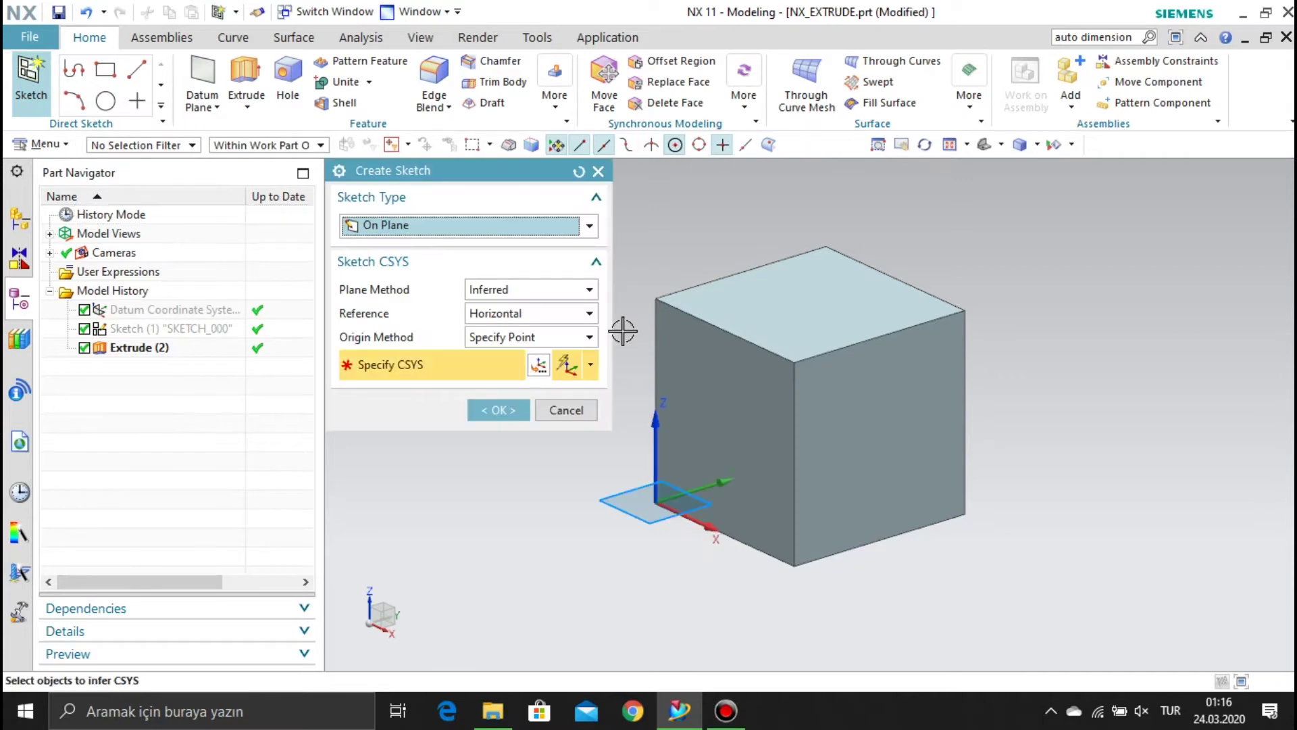
pyautogui.click(806, 331)
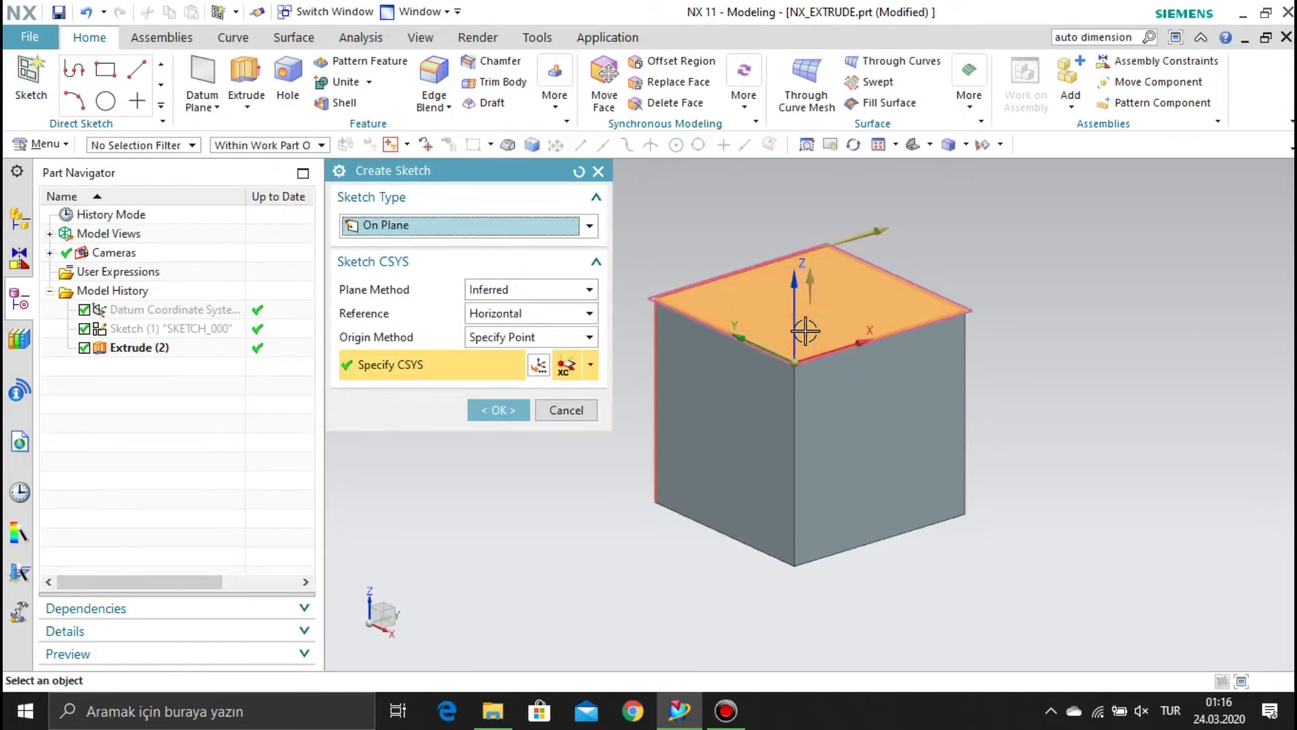
pyautogui.click(504, 411)
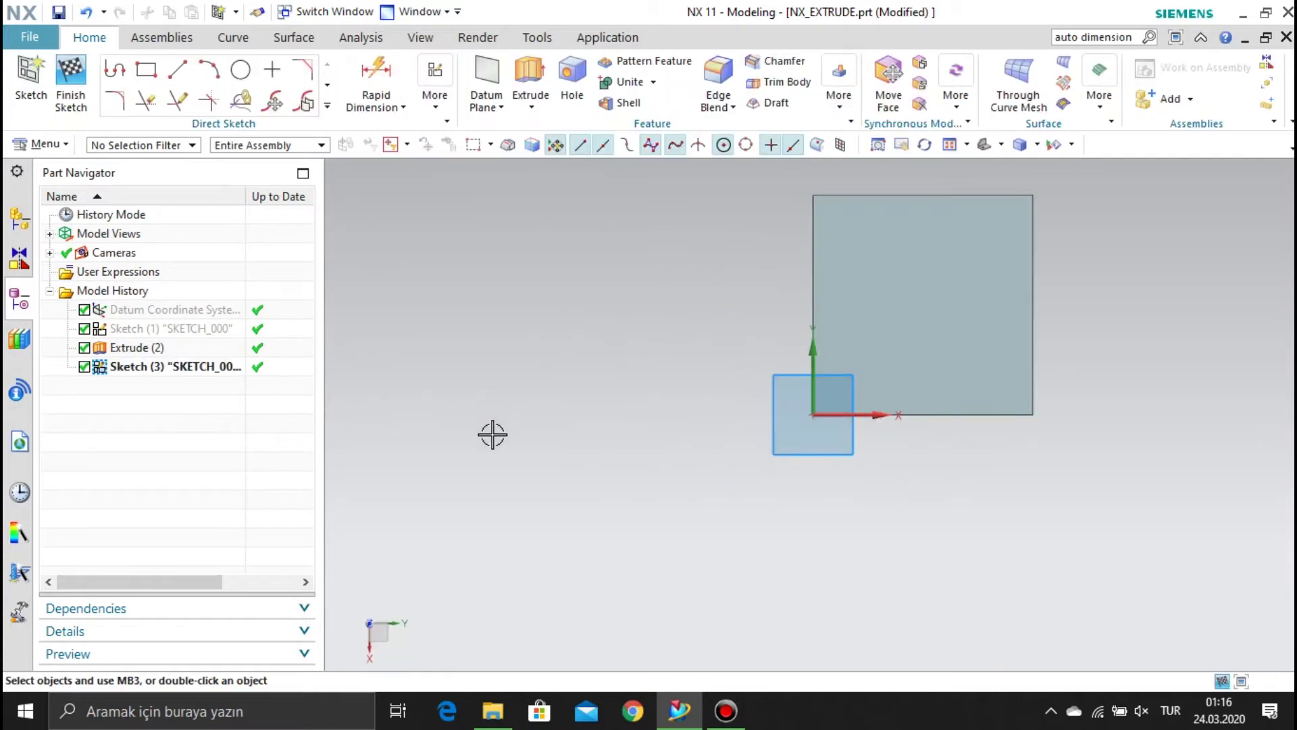
# - Sketch a 30 by 30 mm center-point rectangle at 0° on the middle of the cube's top face (25, 25) and finish the sketch
pyautogui.click(950, 144)
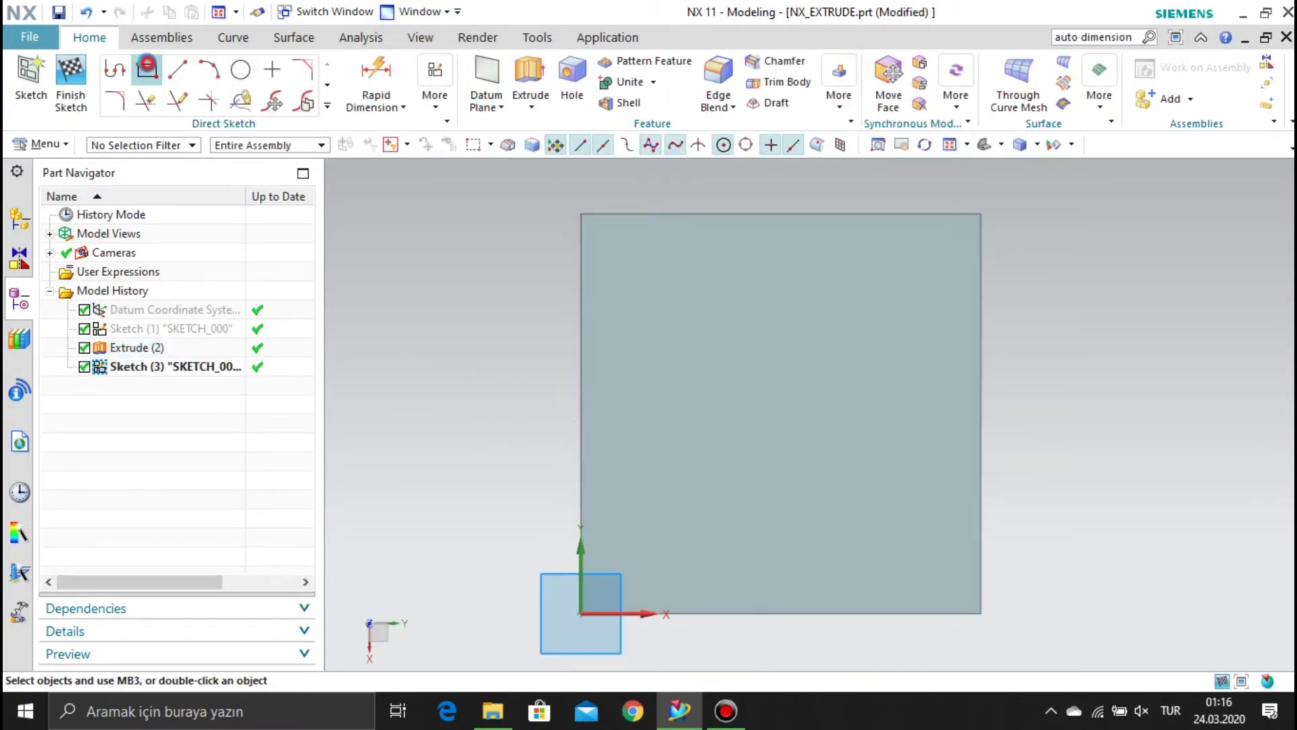
pyautogui.click(147, 70)
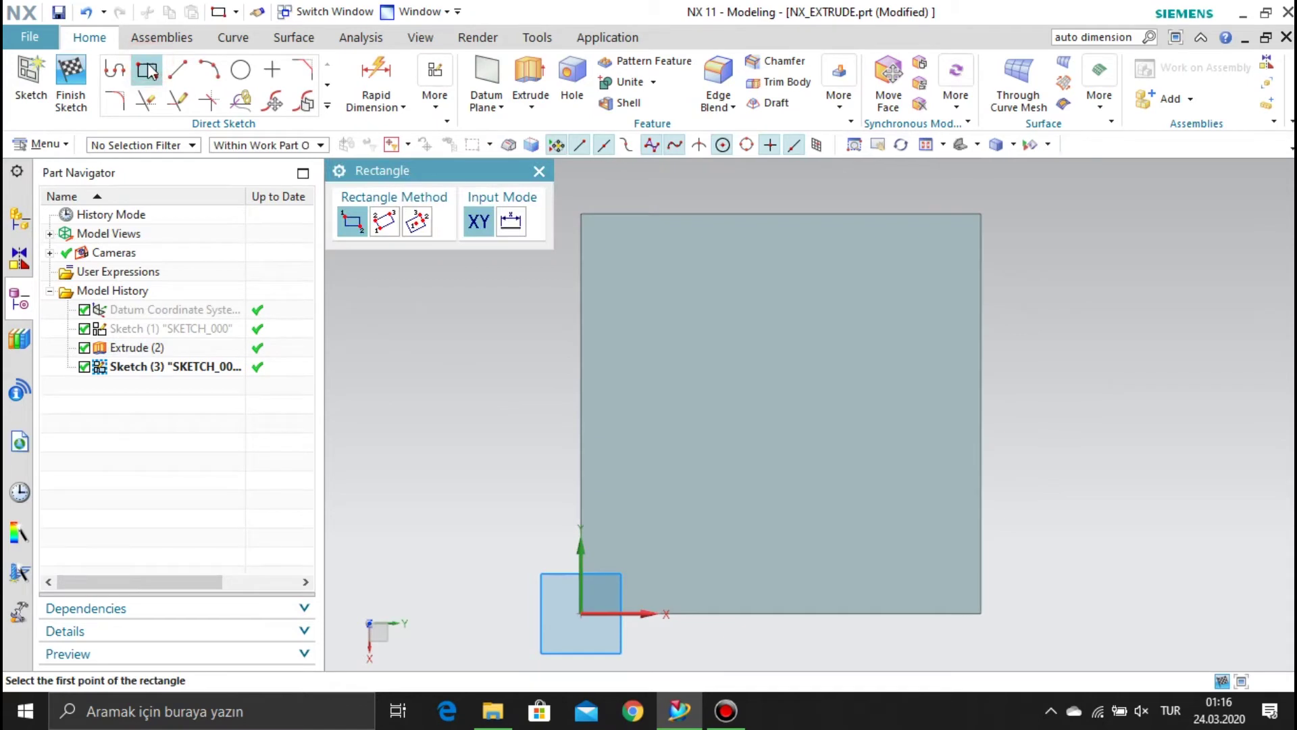
pyautogui.click(417, 220)
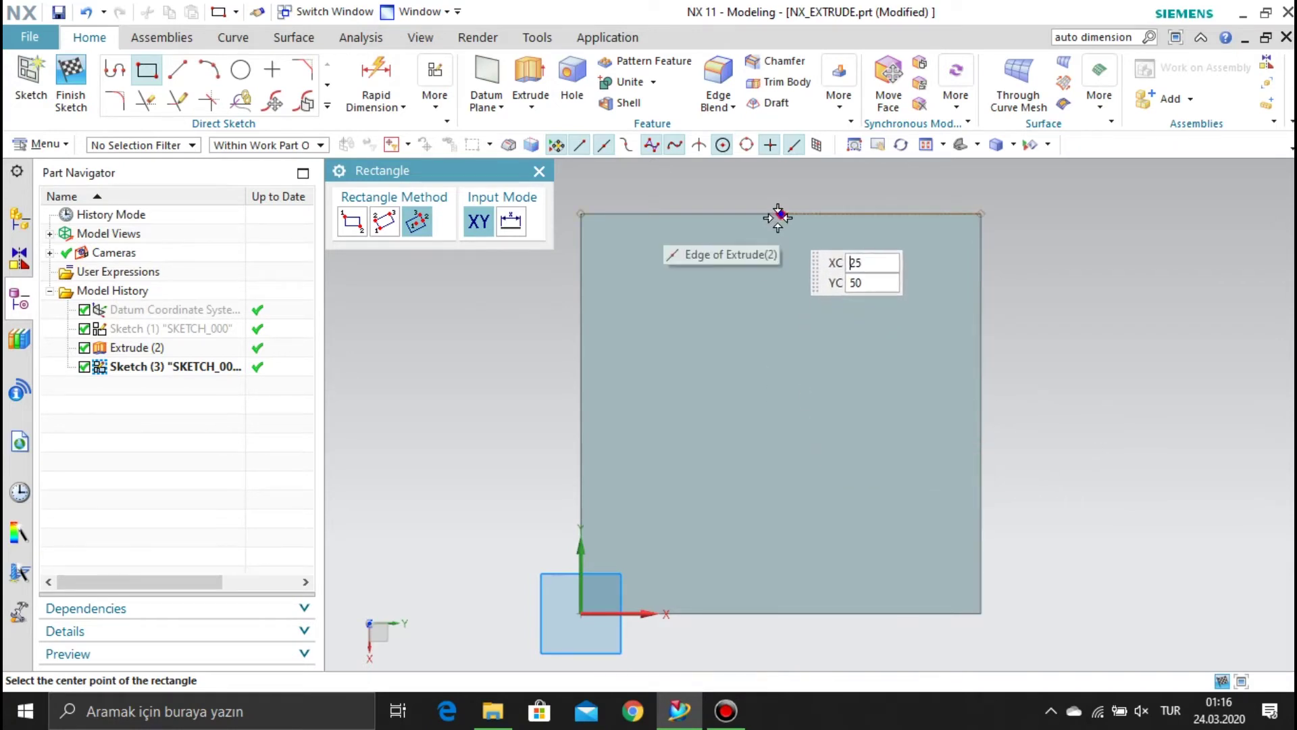
pyautogui.click(783, 414)
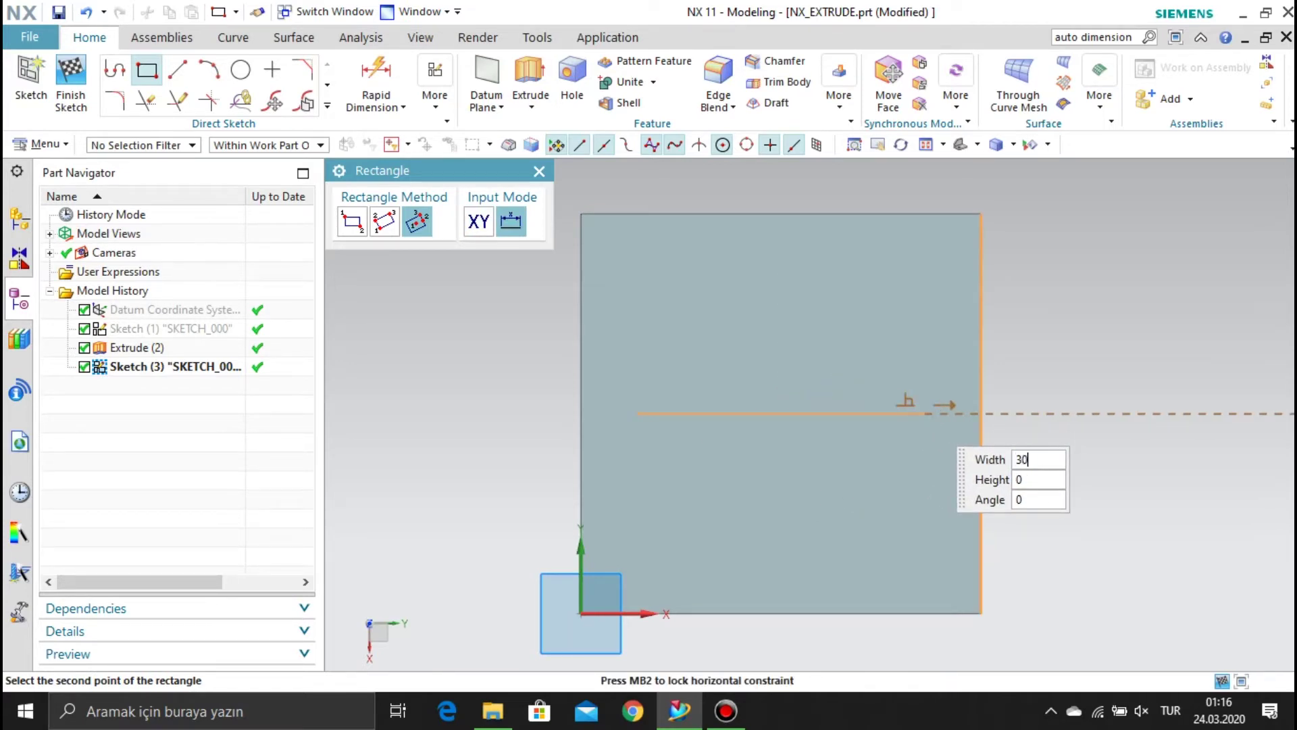
pyautogui.press('Tab')
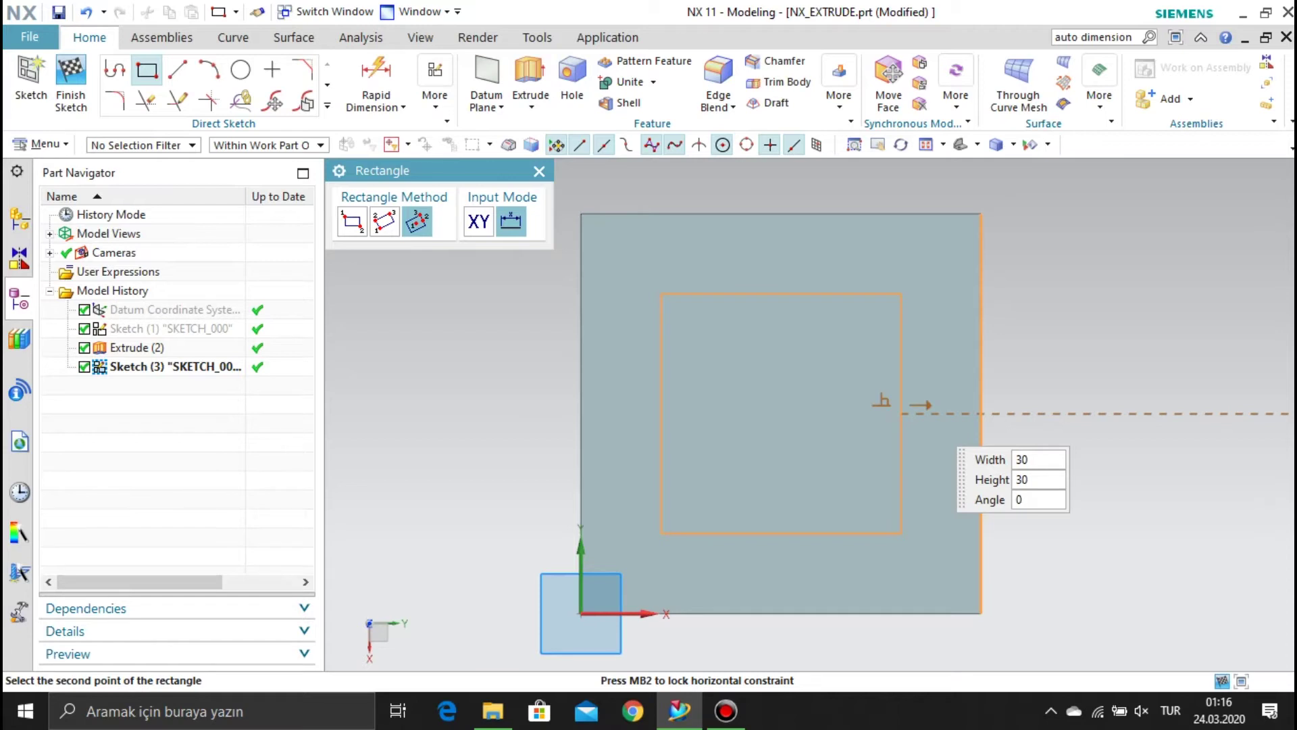
pyautogui.press('Return')
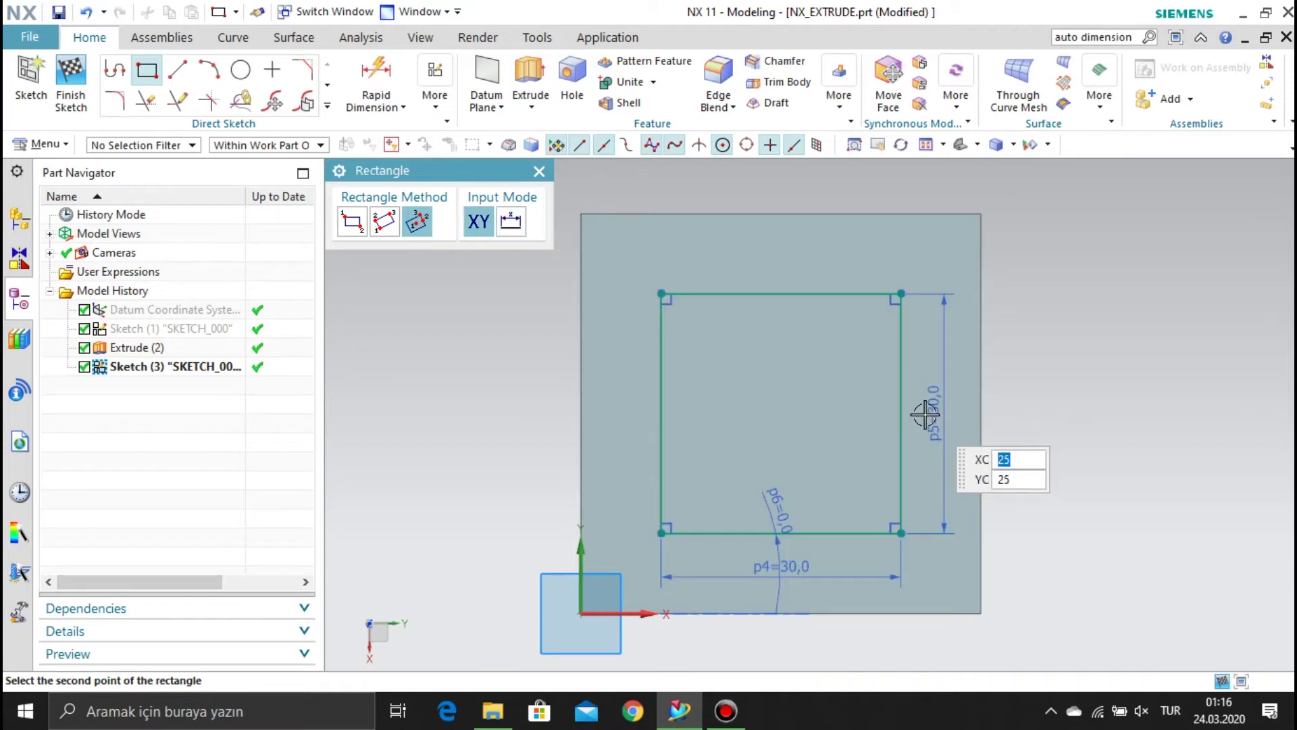
pyautogui.rightClick(1030, 339)
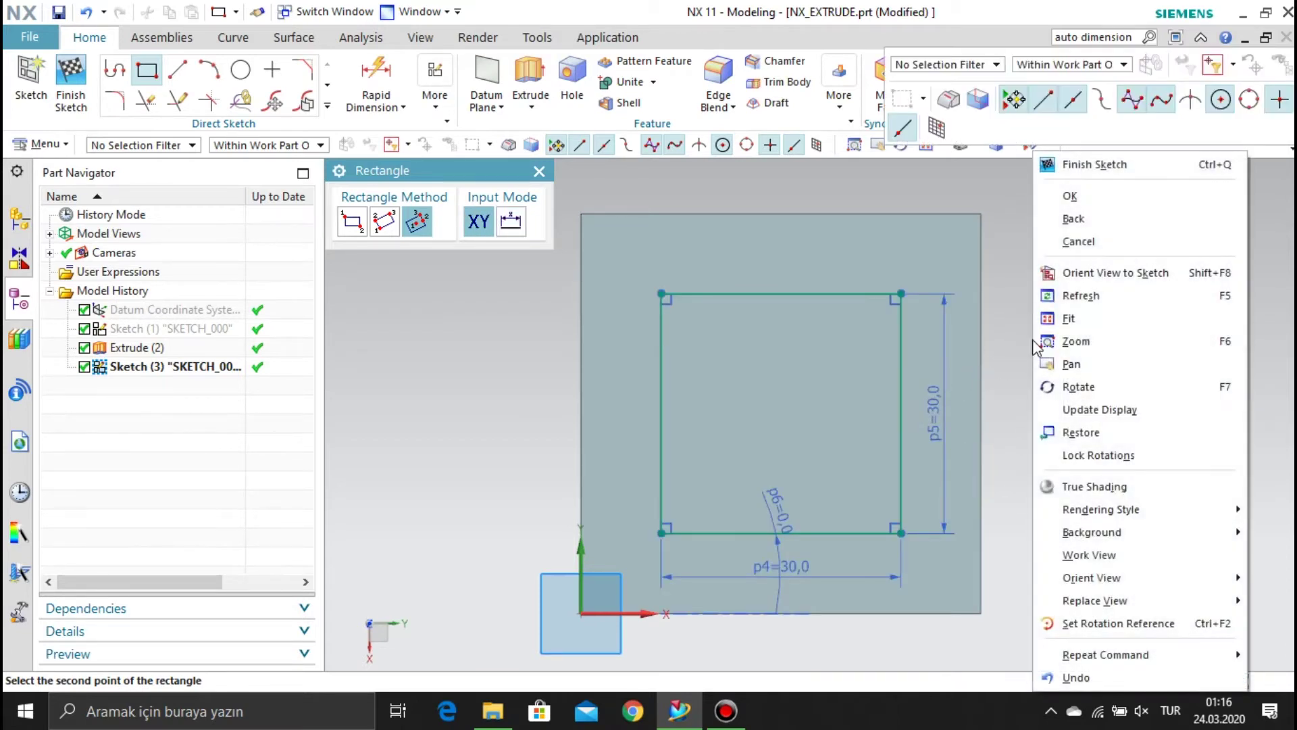
pyautogui.click(1070, 196)
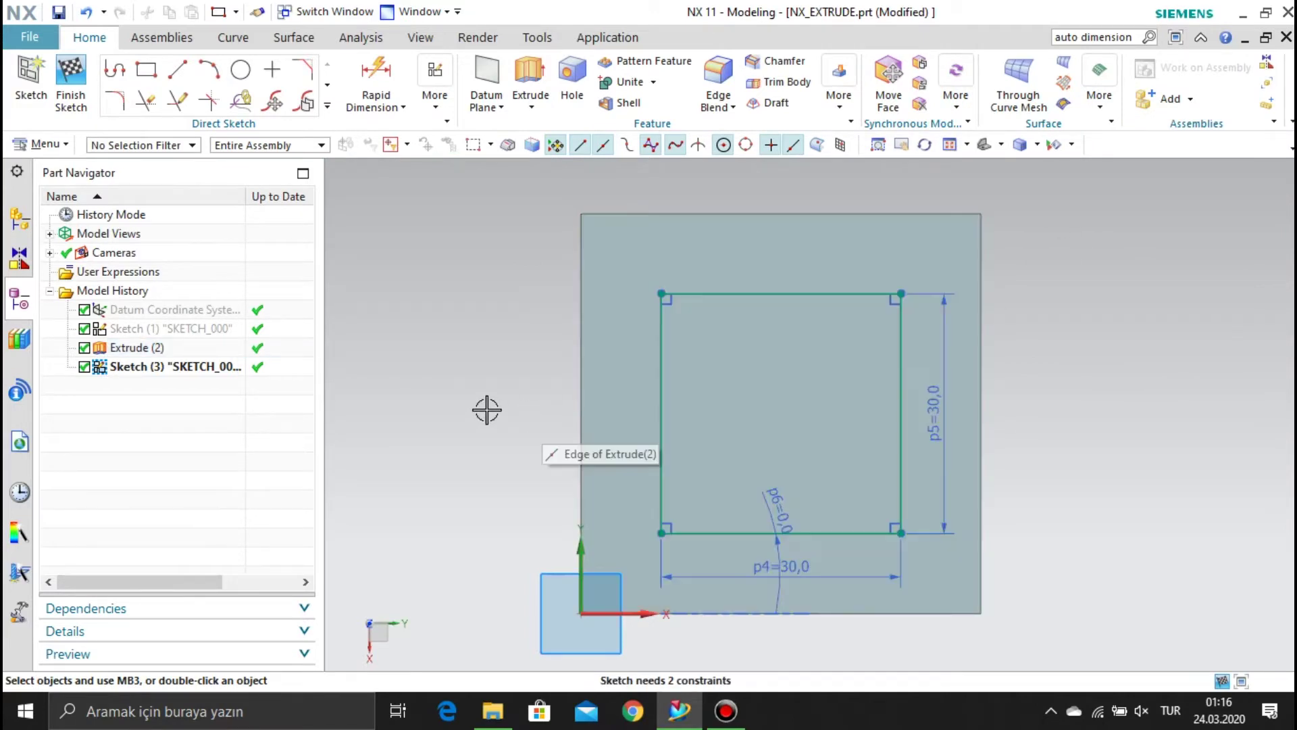
pyautogui.click(79, 79)
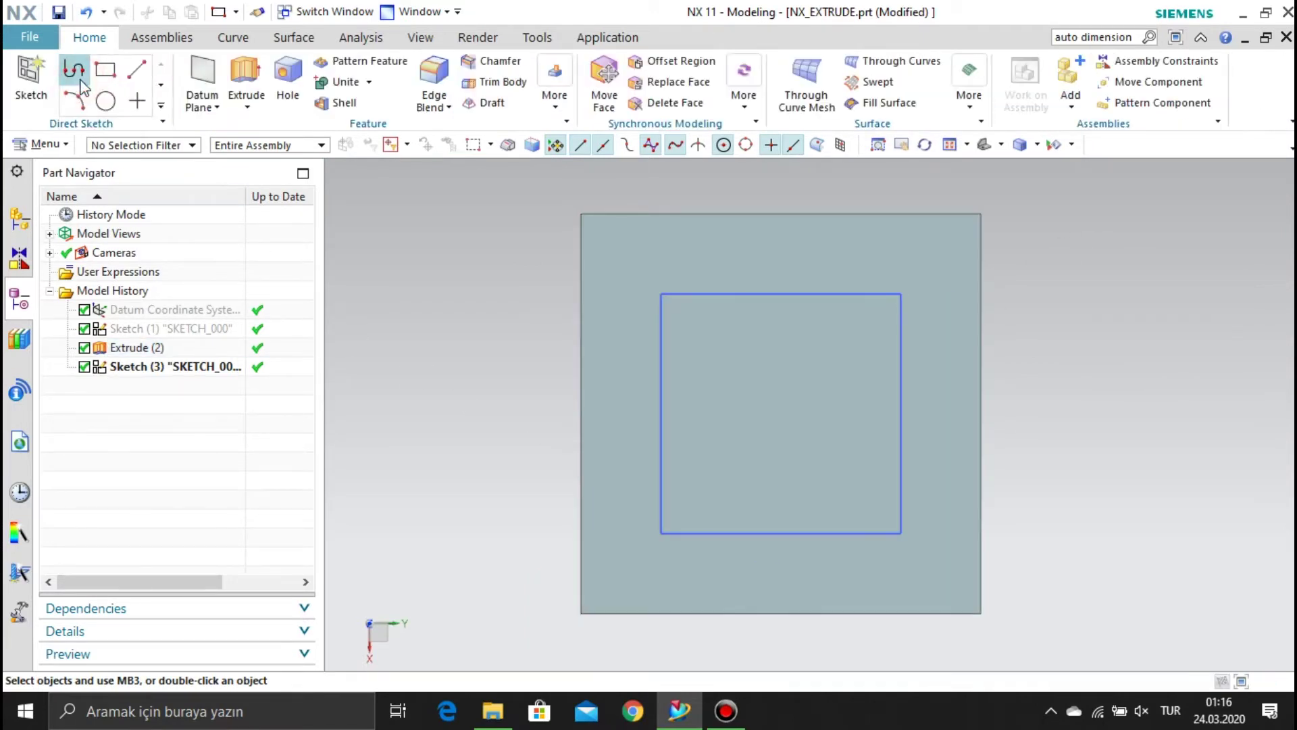
# - Set up an Extrude of the 30 mm square sketch on the cube's top face, from 0 to 30 mm
pyautogui.click(246, 78)
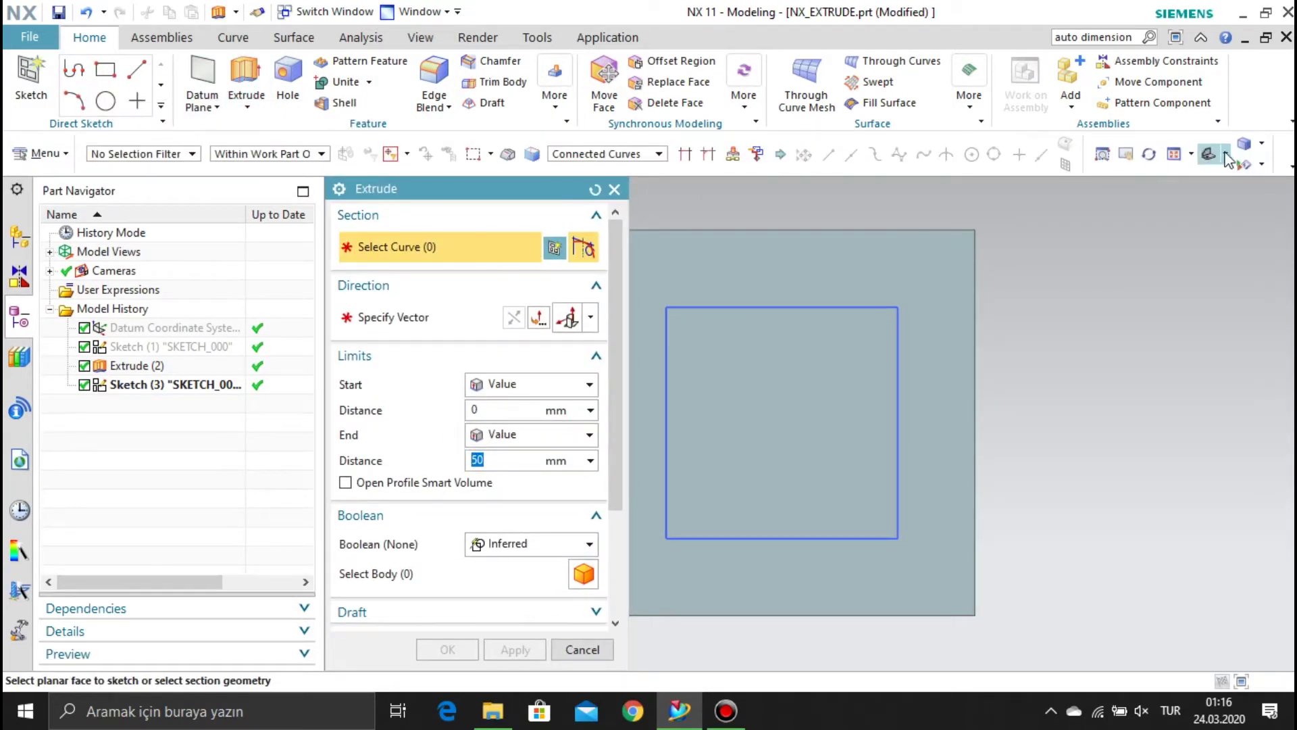
pyautogui.click(1226, 157)
pyautogui.click(1215, 177)
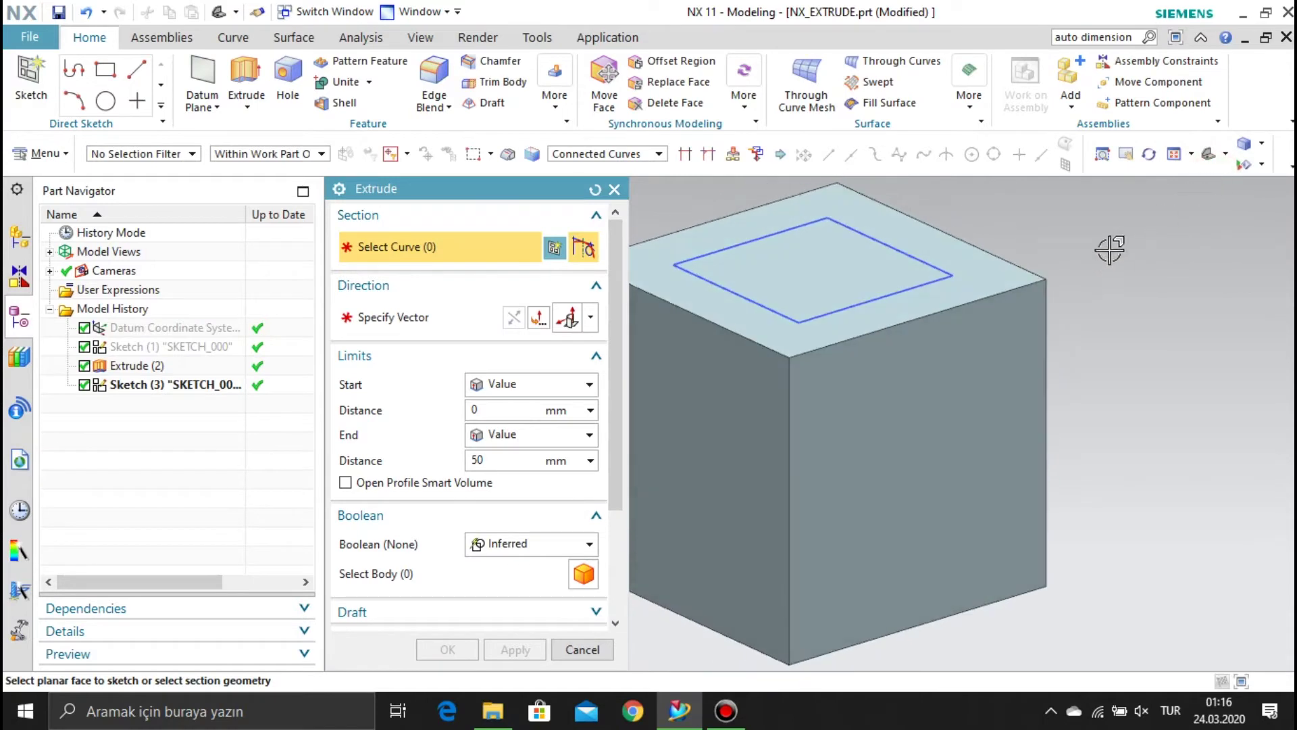
pyautogui.scroll(-3, 1077, 398)
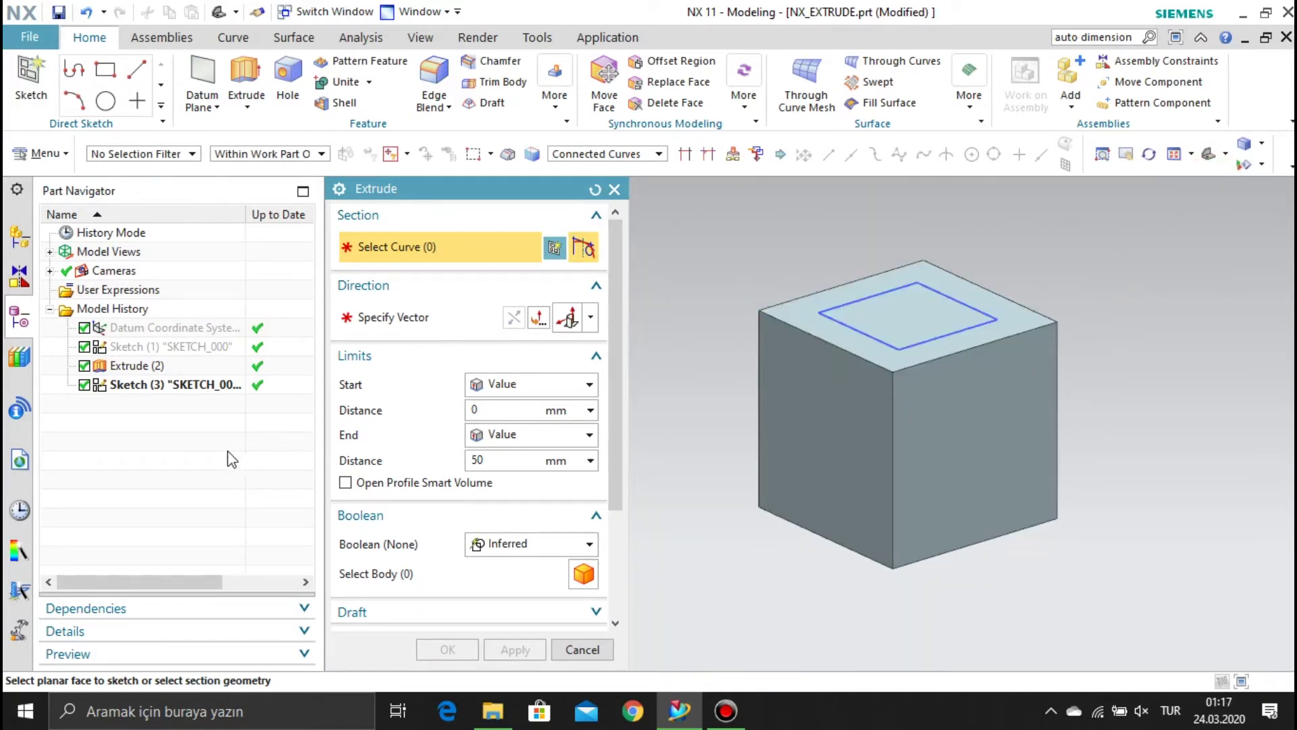
pyautogui.click(155, 386)
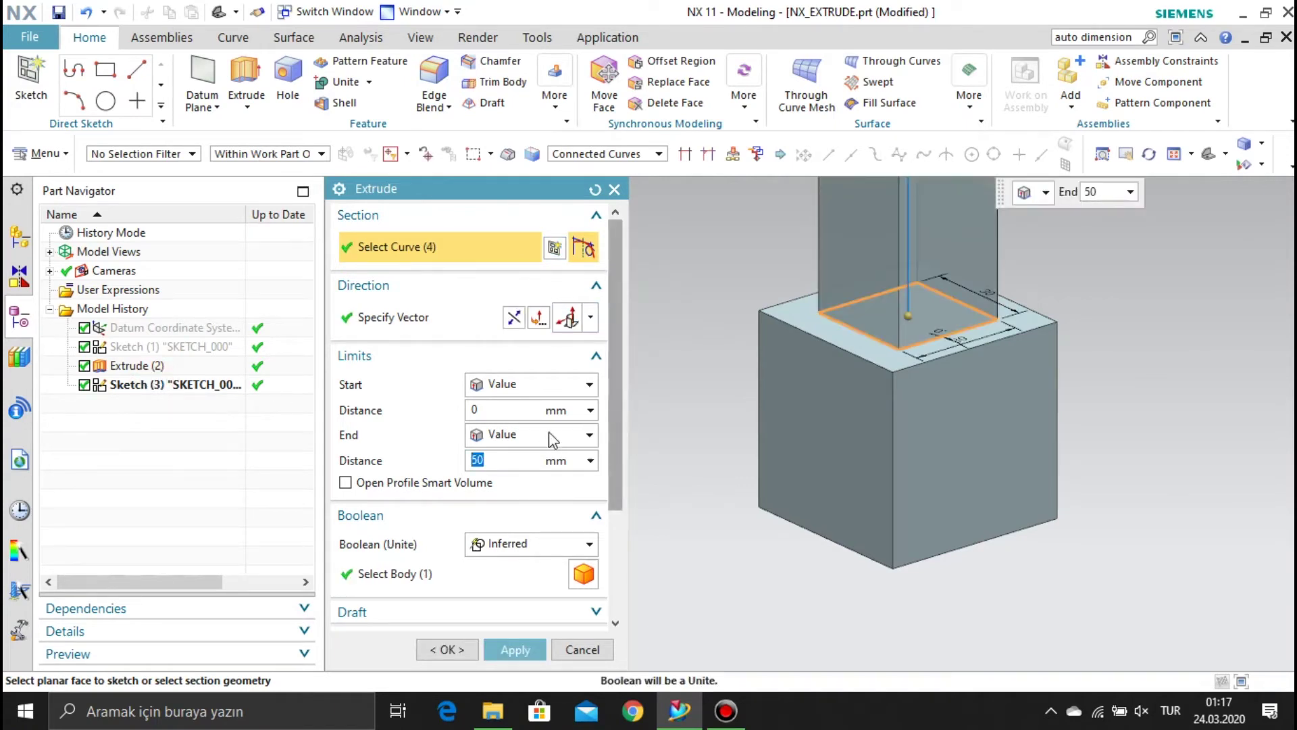
pyautogui.click(527, 458)
pyautogui.moveTo(510, 458); pyautogui.dragTo(456, 449)
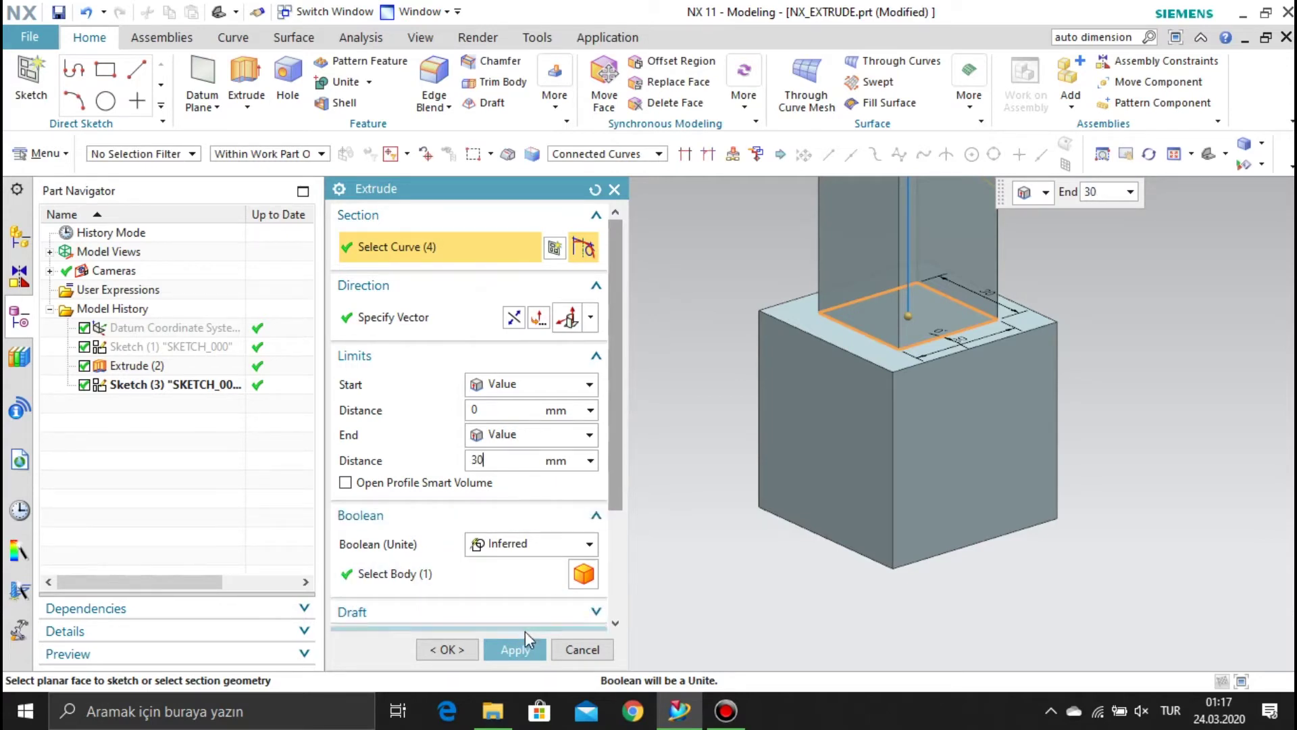
# - Collapse the Boolean, Draft and Offset groups of the Extrude settings
pyautogui.click(559, 614)
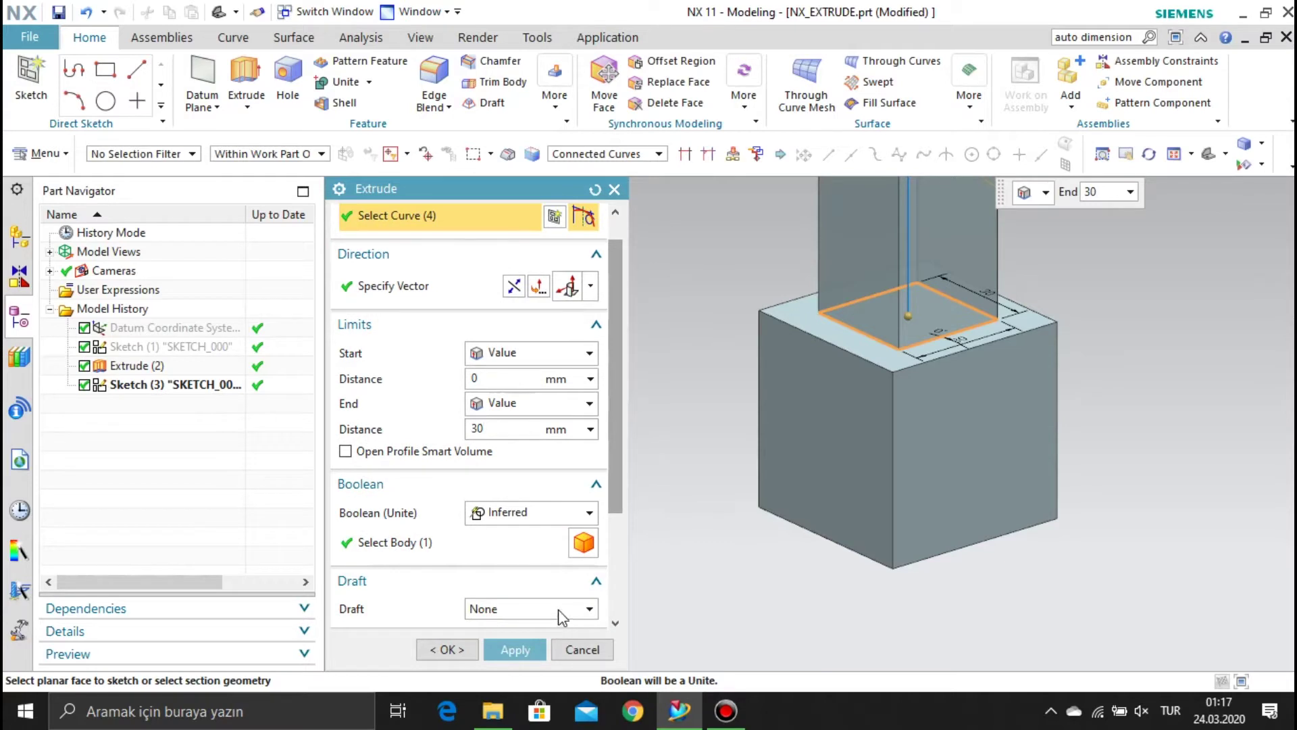
pyautogui.click(391, 590)
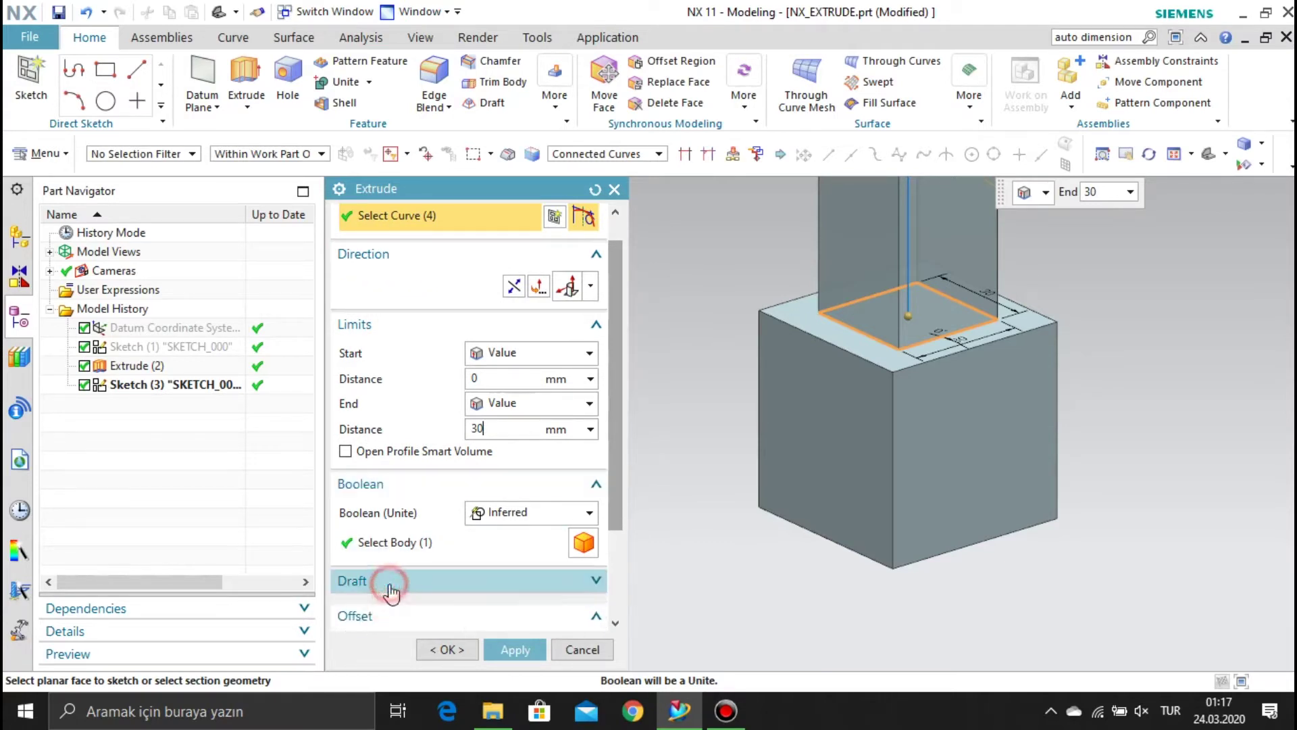
pyautogui.click(391, 484)
pyautogui.scroll(-1, 402, 517)
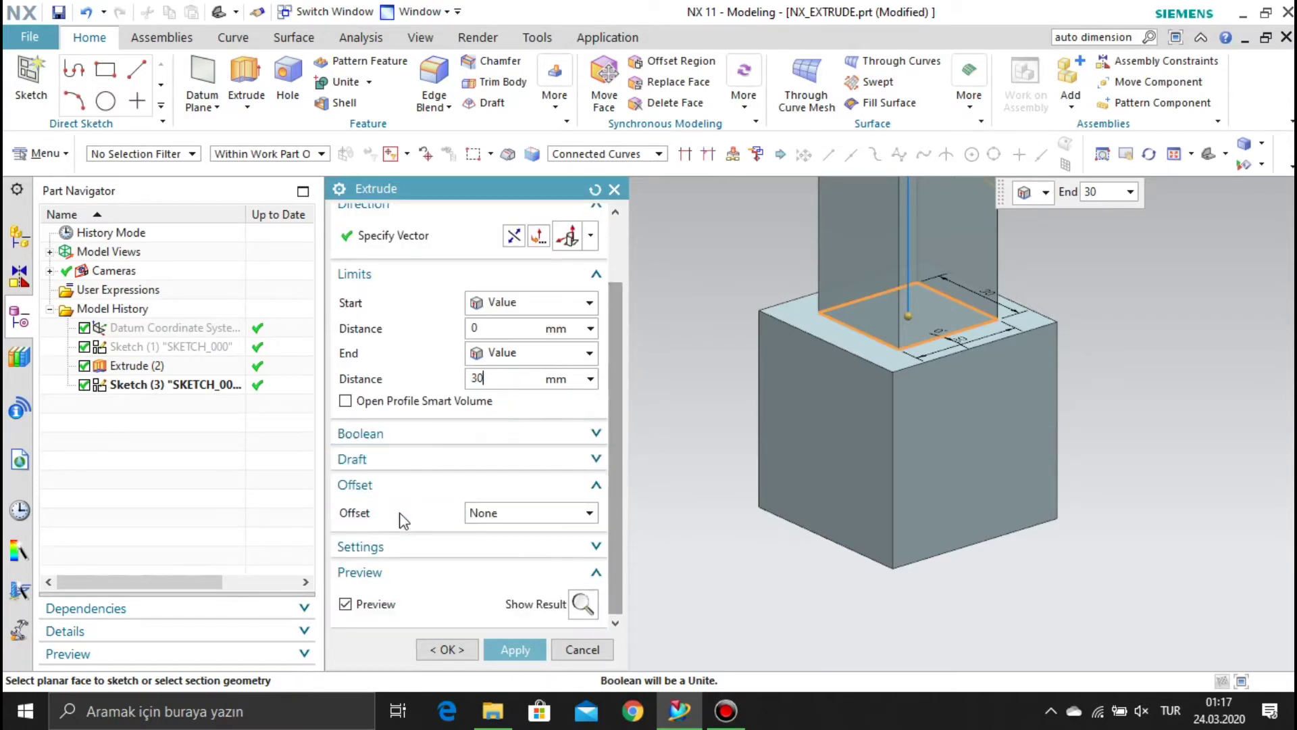
pyautogui.click(403, 485)
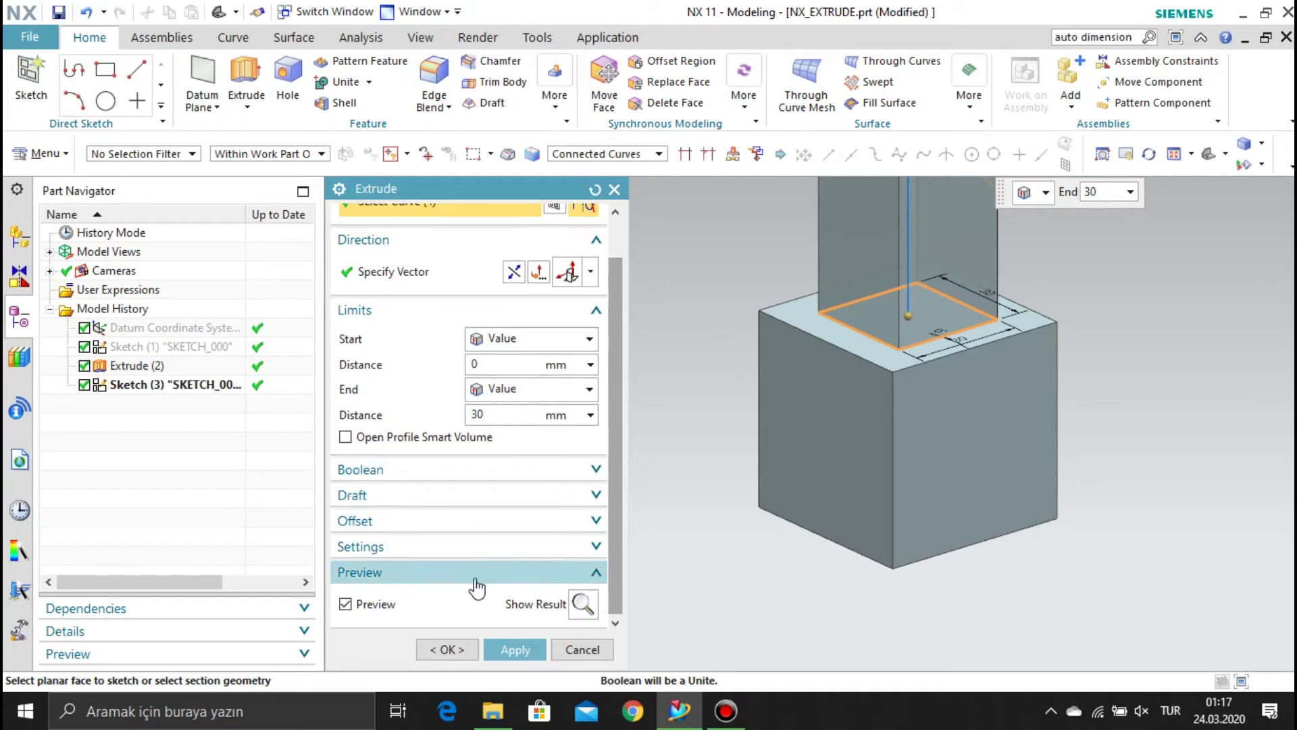
# - Preview the extrusion result, revert the preview, and apply the 30 mm extrusion
pyautogui.click(583, 603)
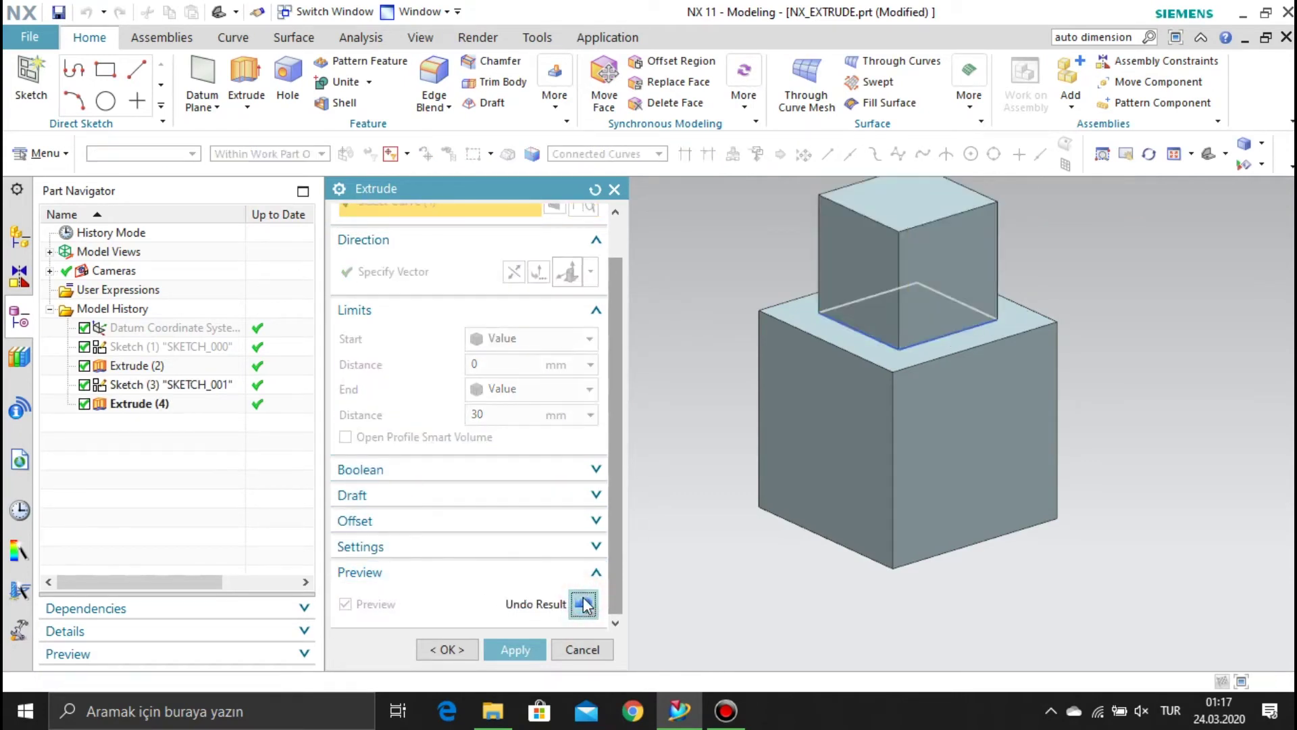
pyautogui.scroll(-1, 894, 524)
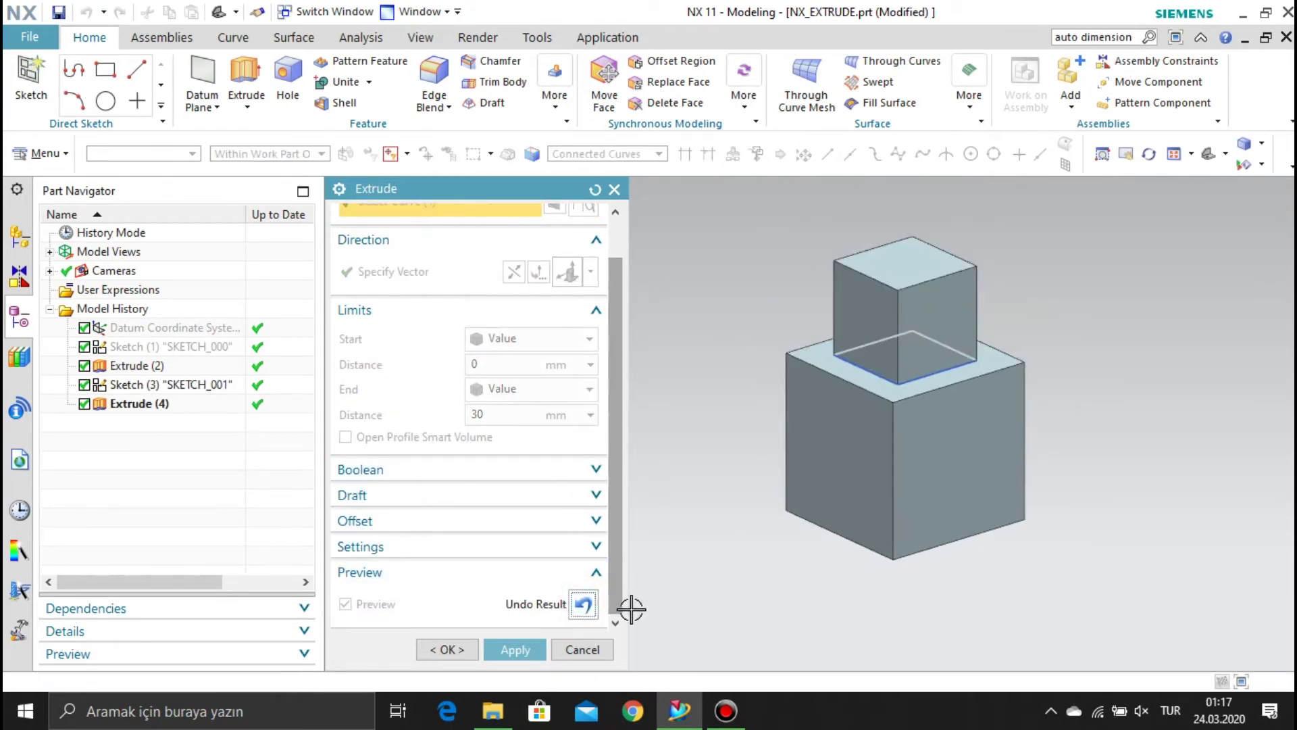
pyautogui.click(583, 604)
pyautogui.click(516, 650)
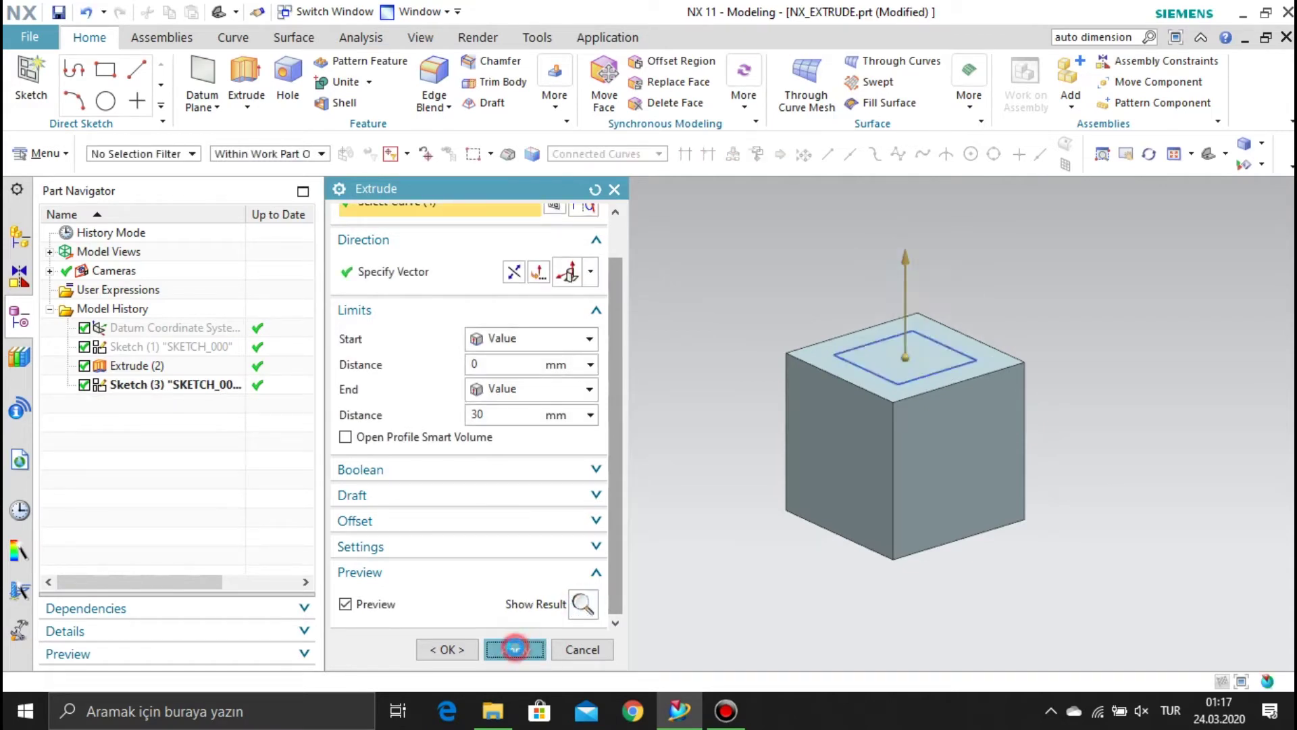
pyautogui.click(572, 650)
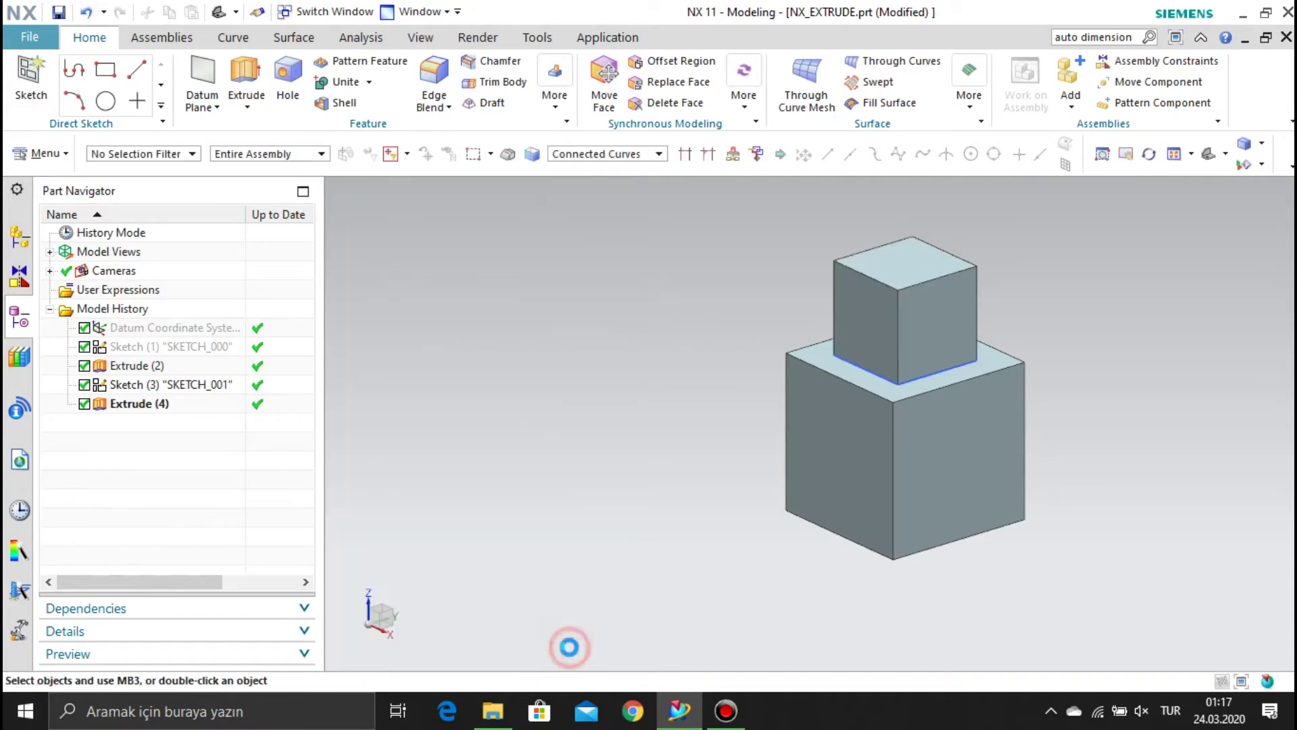
pyautogui.click(949, 145)
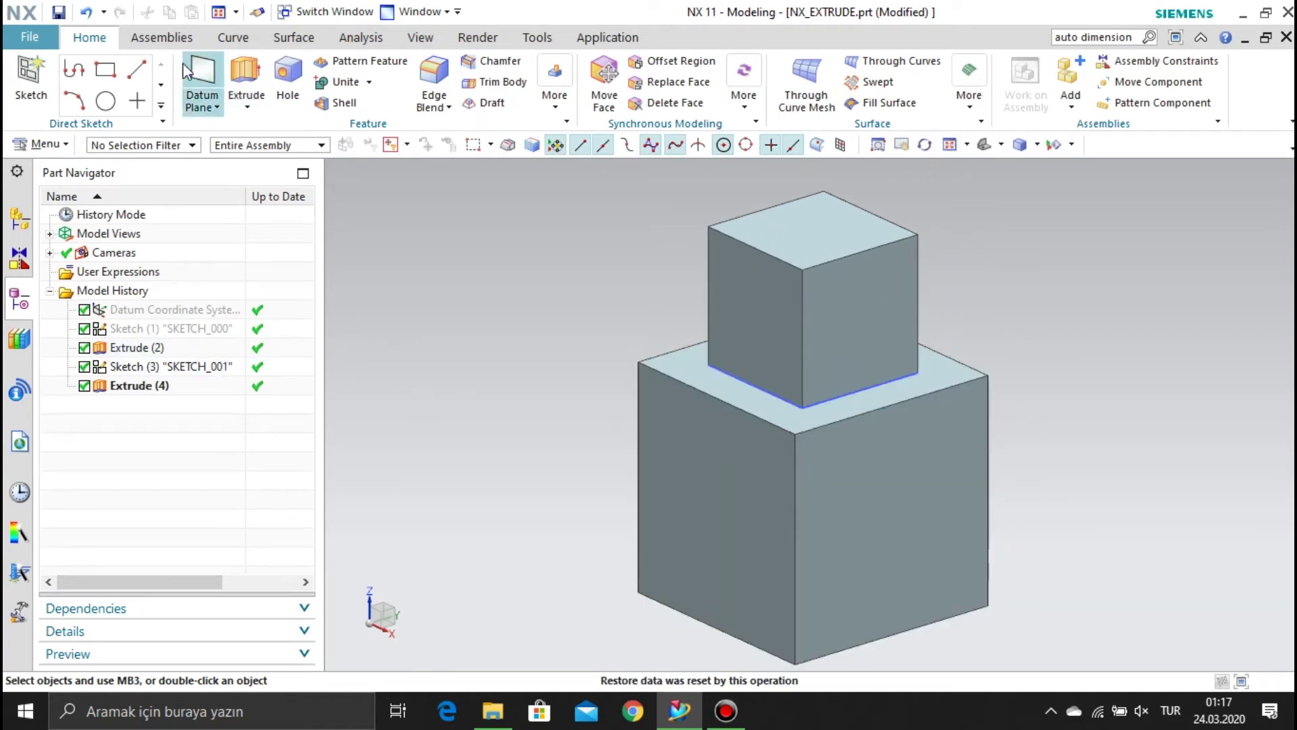
pyautogui.click(105, 69)
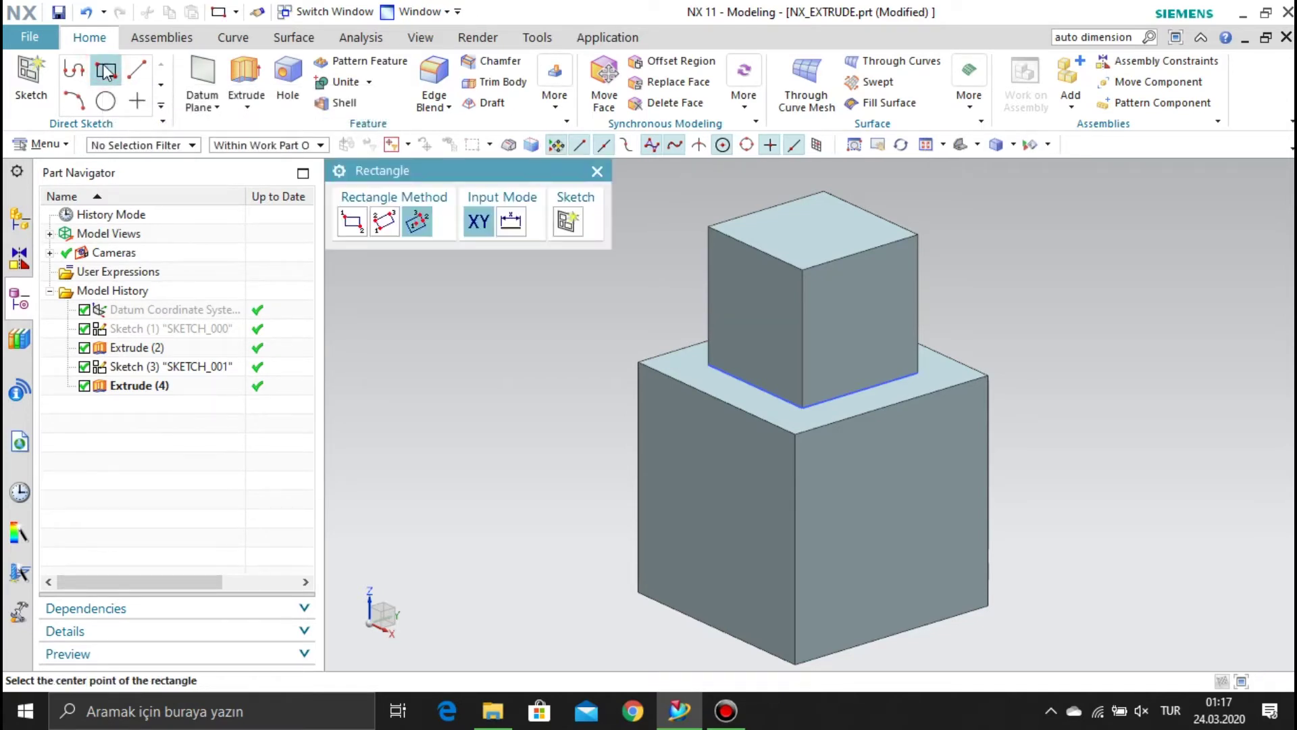
pyautogui.click(350, 222)
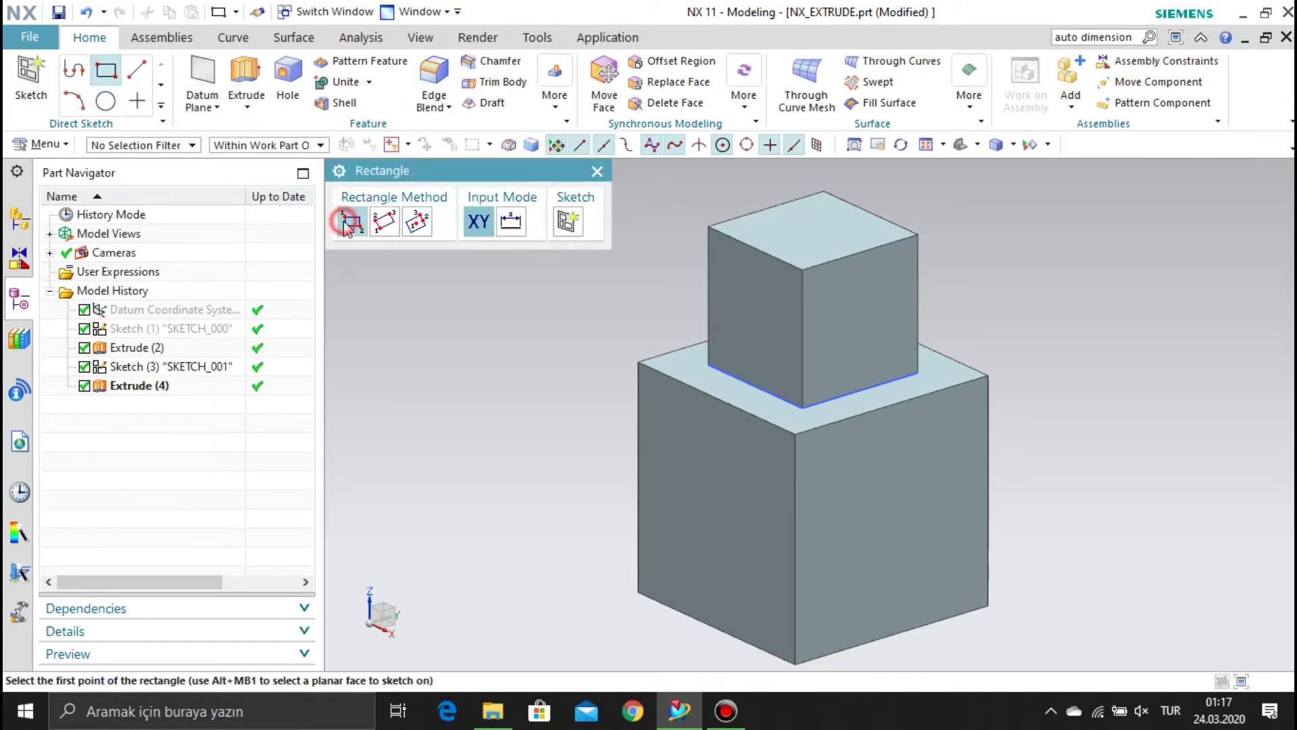
pyautogui.click(599, 169)
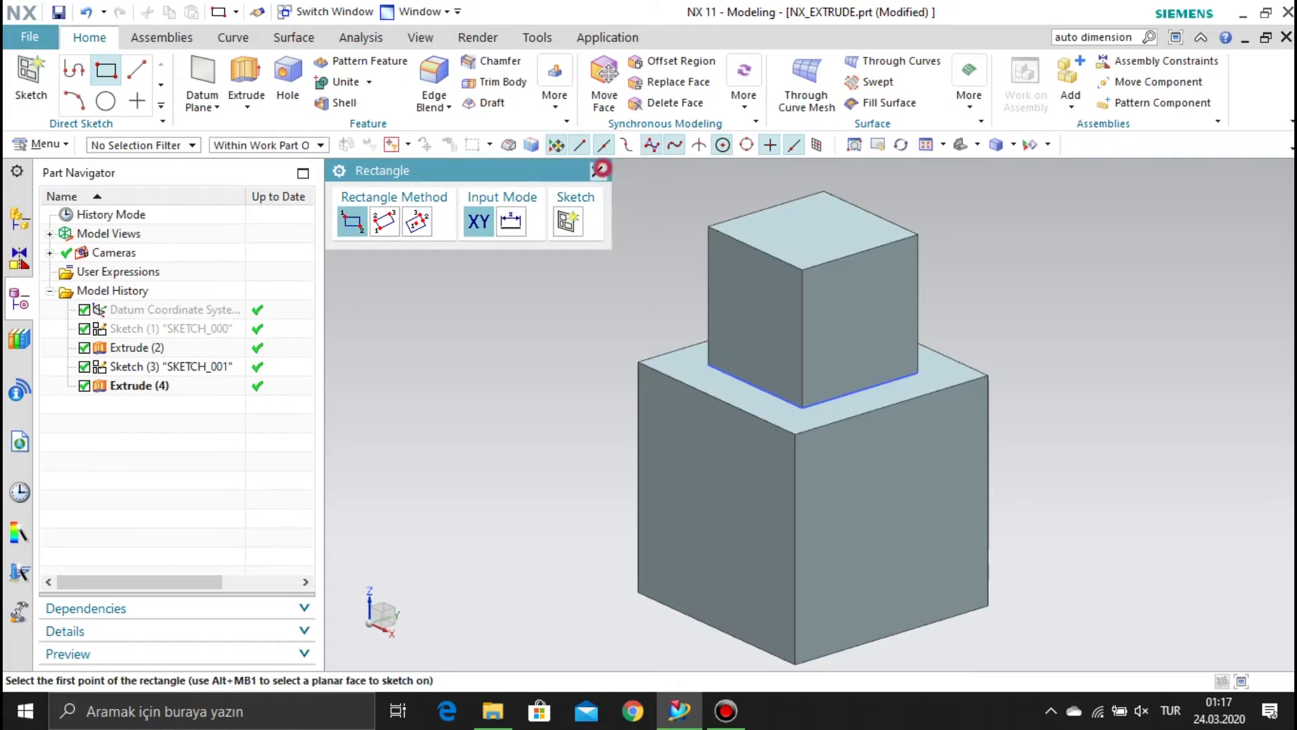
# - Start a new on-plane sketch on the +X side face of the smaller upper block
pyautogui.click(18, 101)
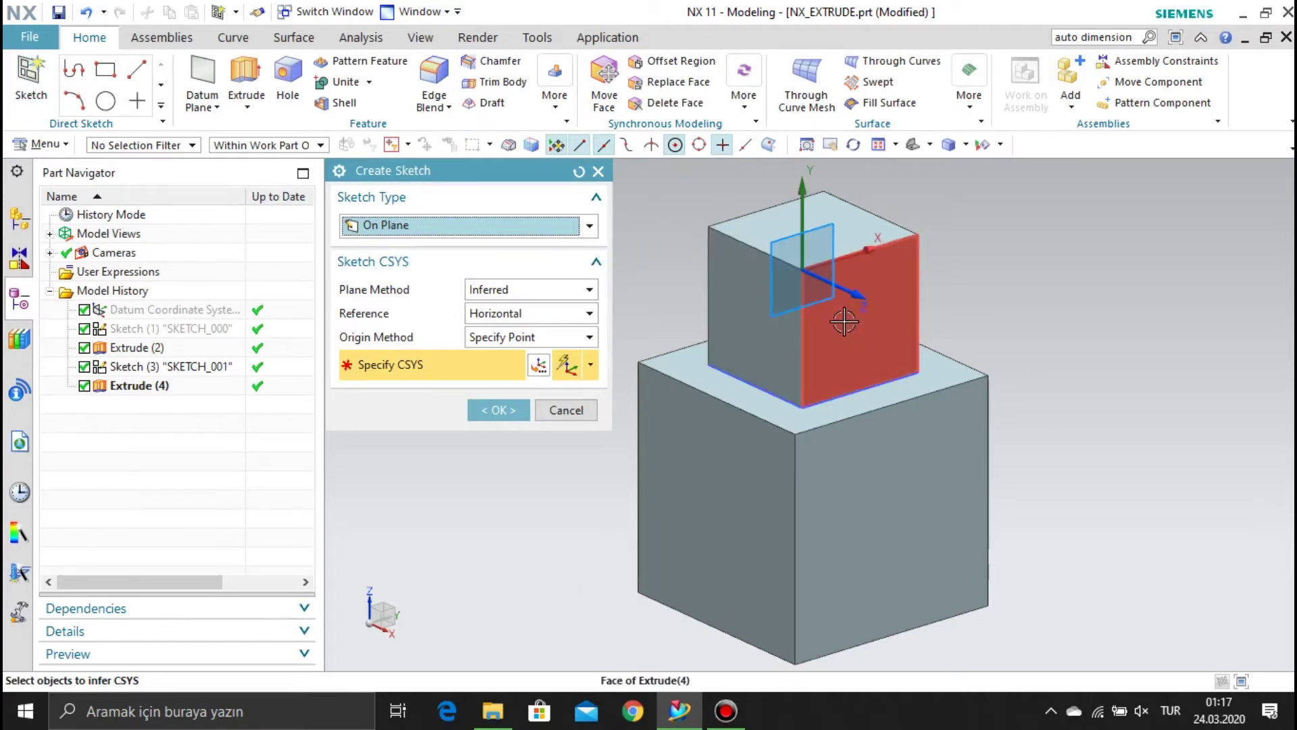
pyautogui.click(836, 348)
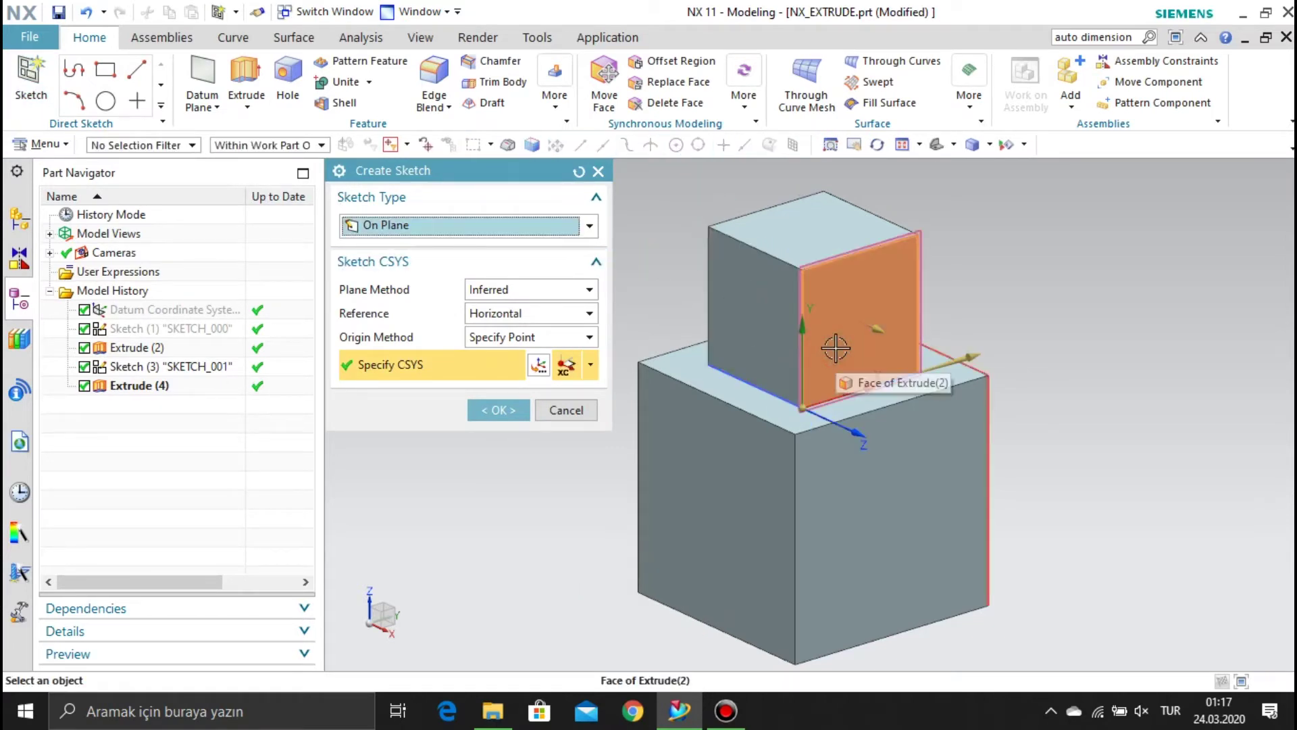
pyautogui.click(510, 418)
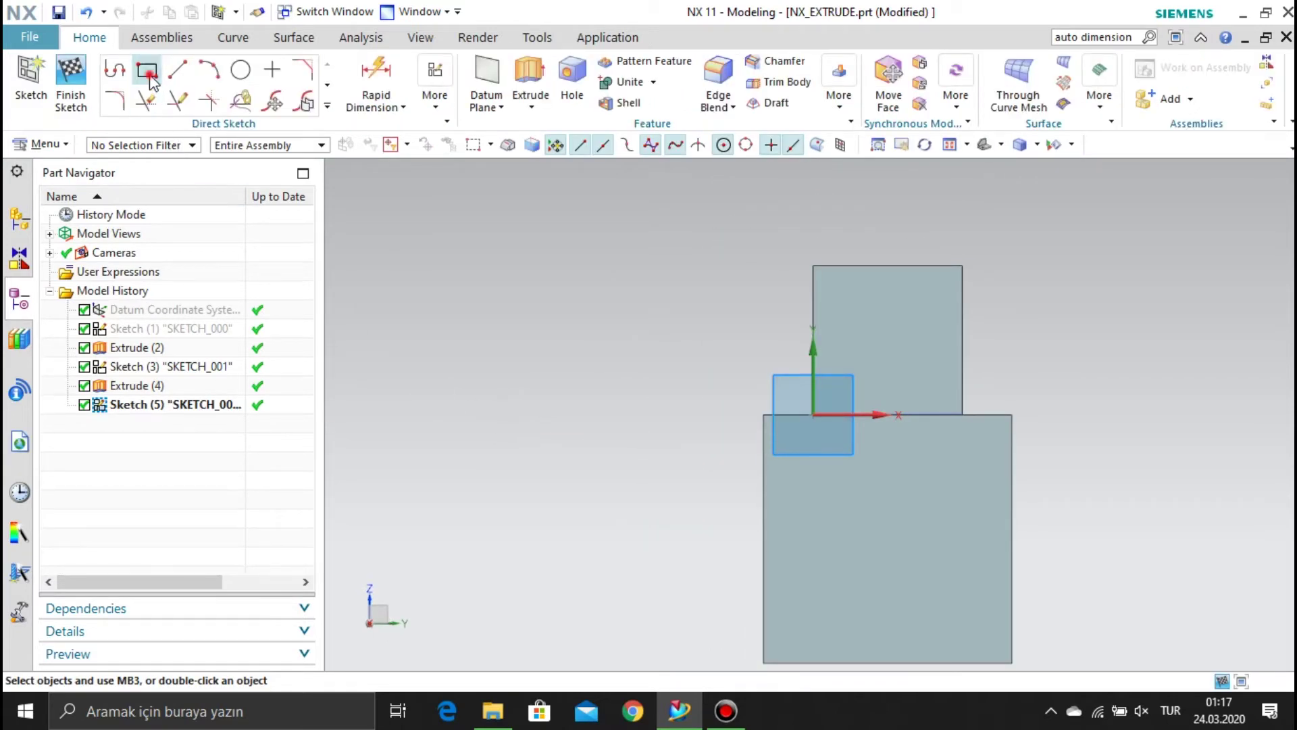
# - Sketch a 15 by 15 mm center-point rectangle at 0° in the middle of the upper block's side face (15, 15)
pyautogui.click(152, 79)
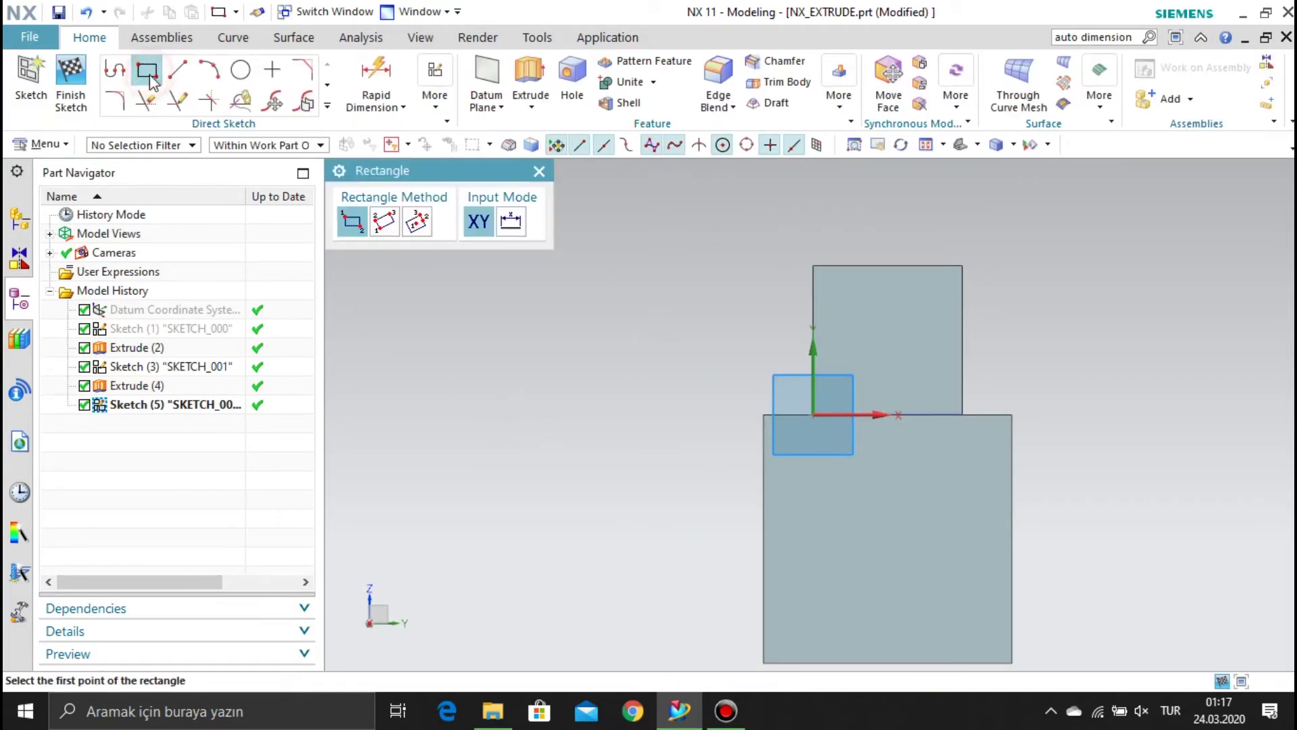
pyautogui.click(417, 223)
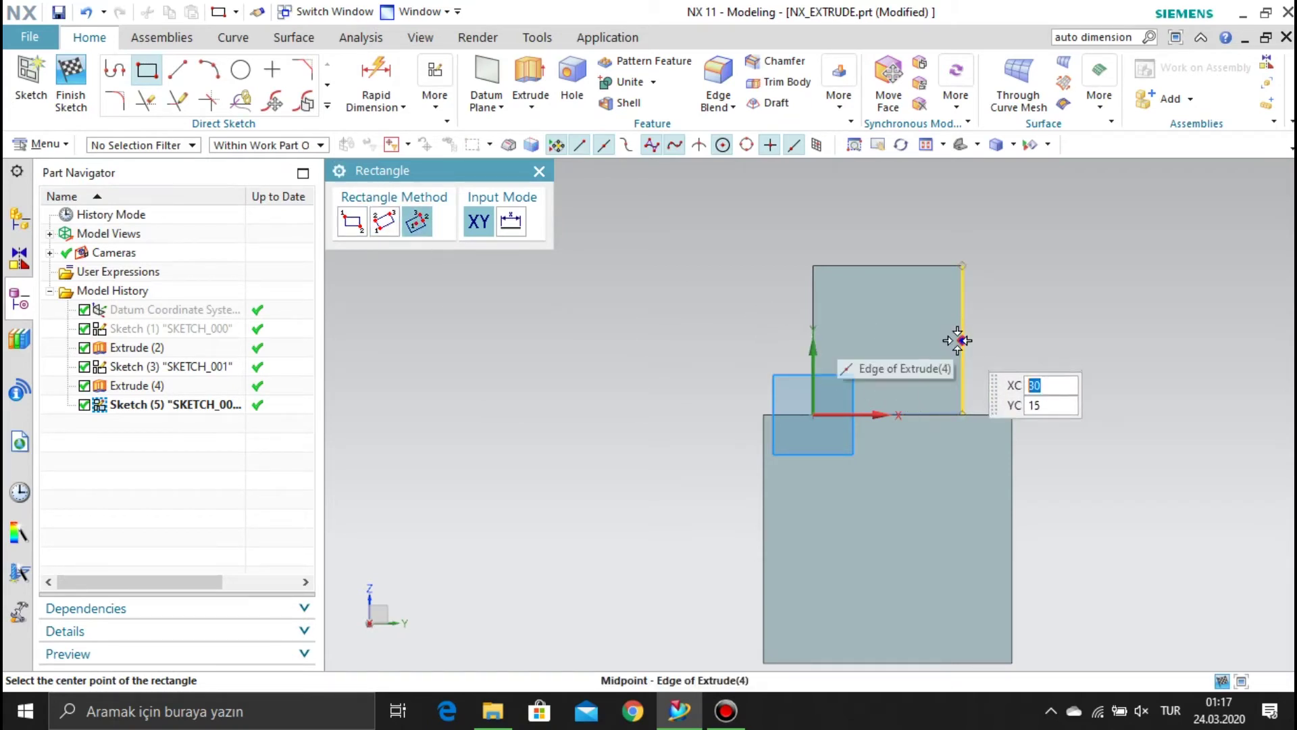
pyautogui.click(889, 341)
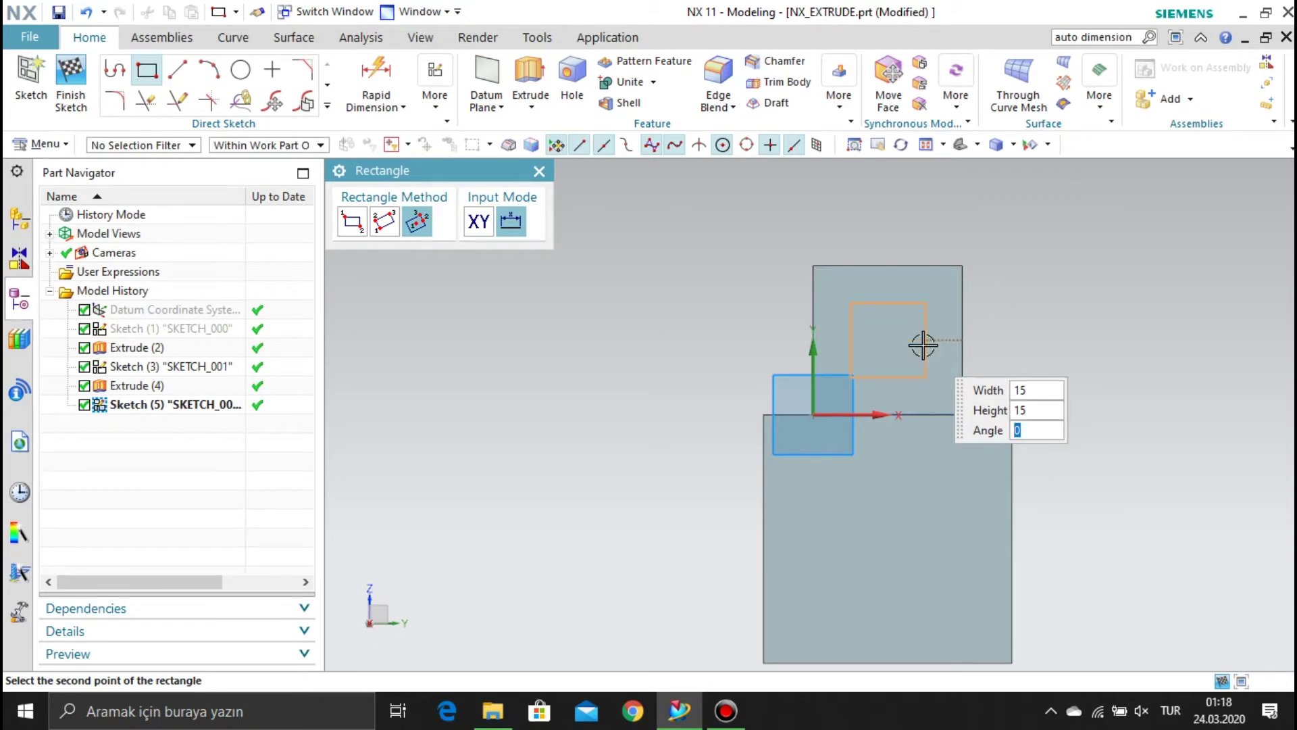
pyautogui.press('Return')
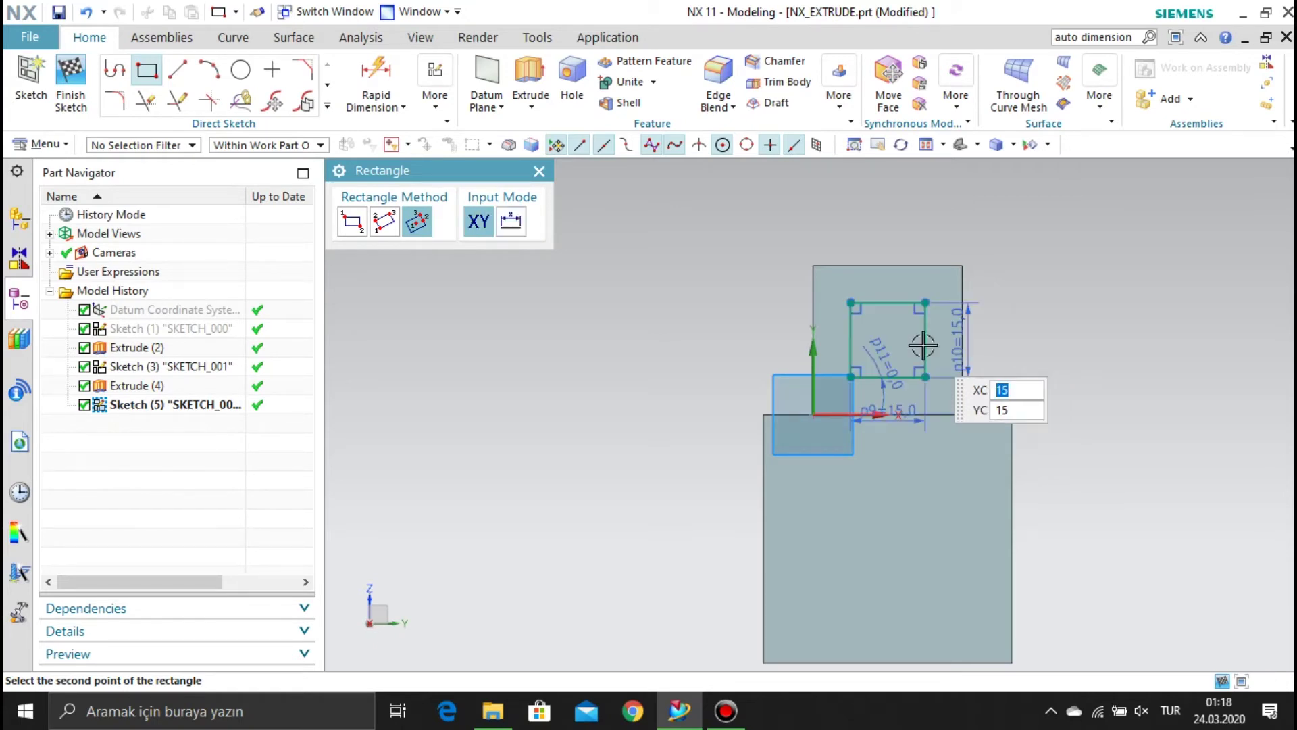
pyautogui.rightClick(1051, 275)
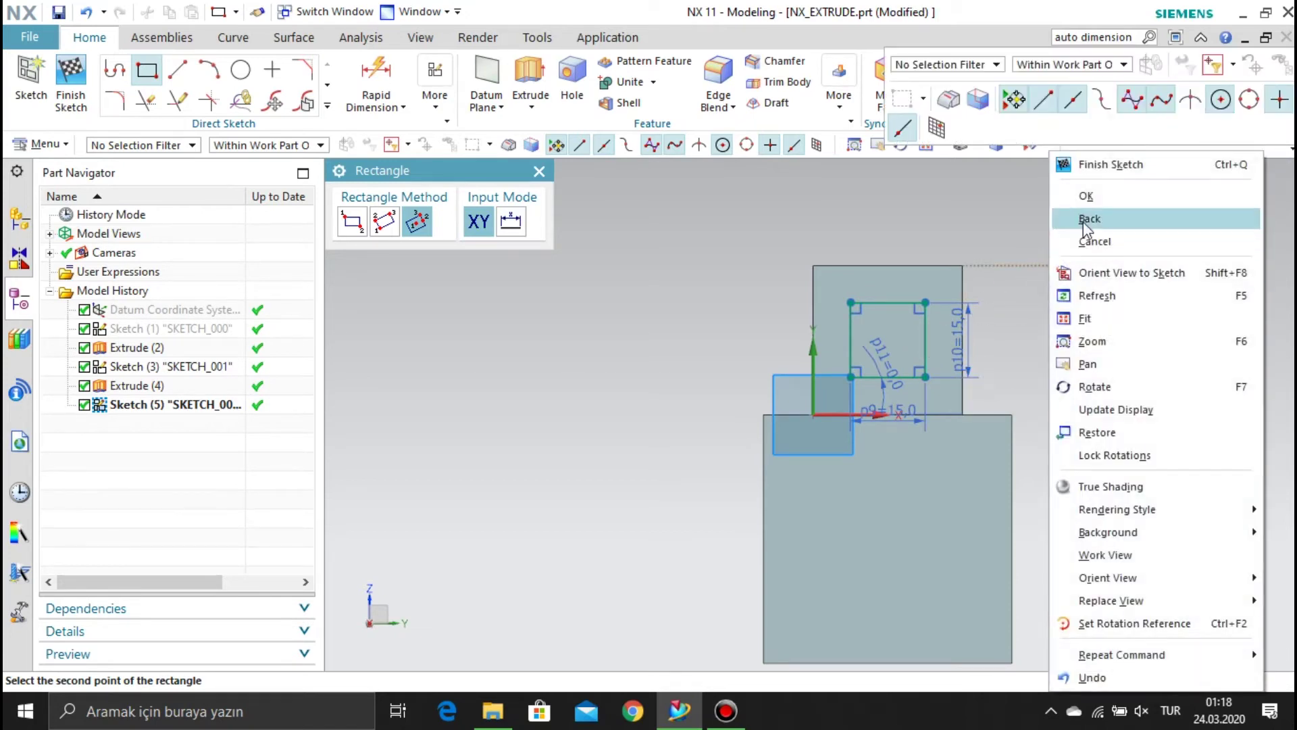
pyautogui.click(1089, 197)
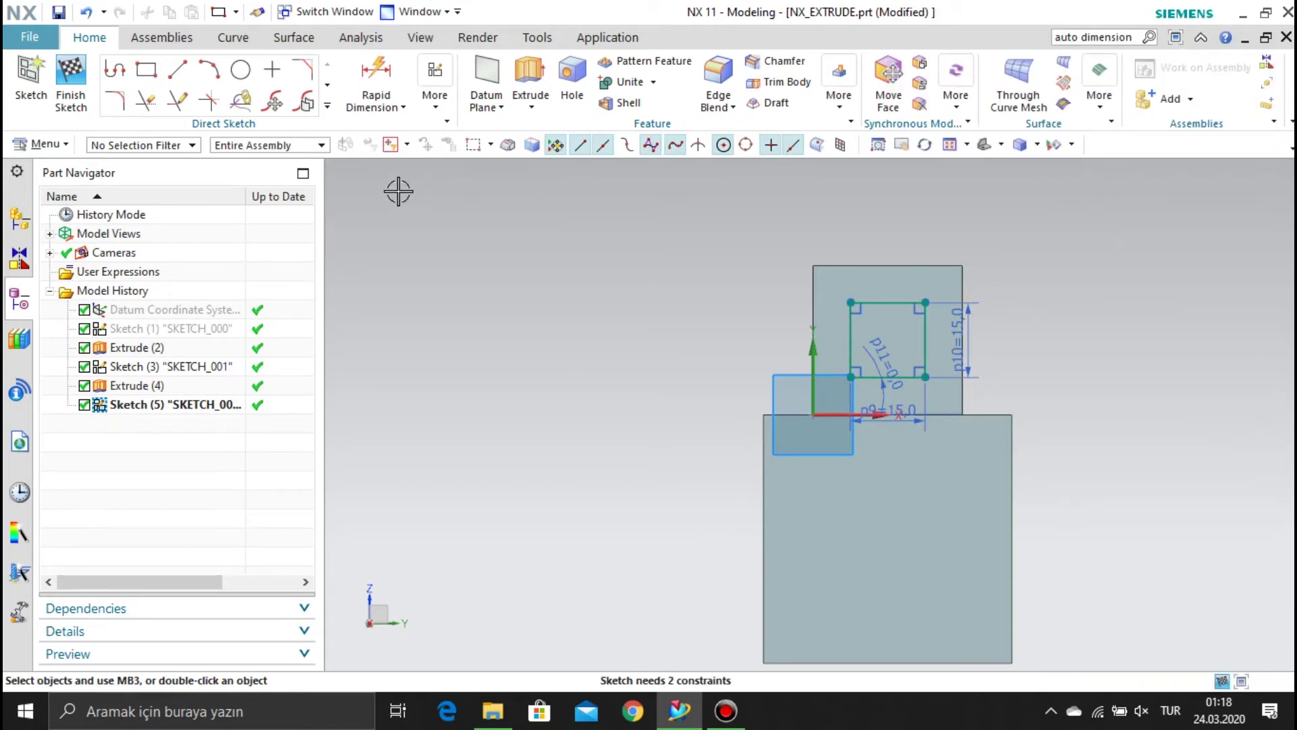
# - Finish the sketch and begin extruding the 15 mm square, reversing the direction so it cuts into the upper block
pyautogui.click(71, 73)
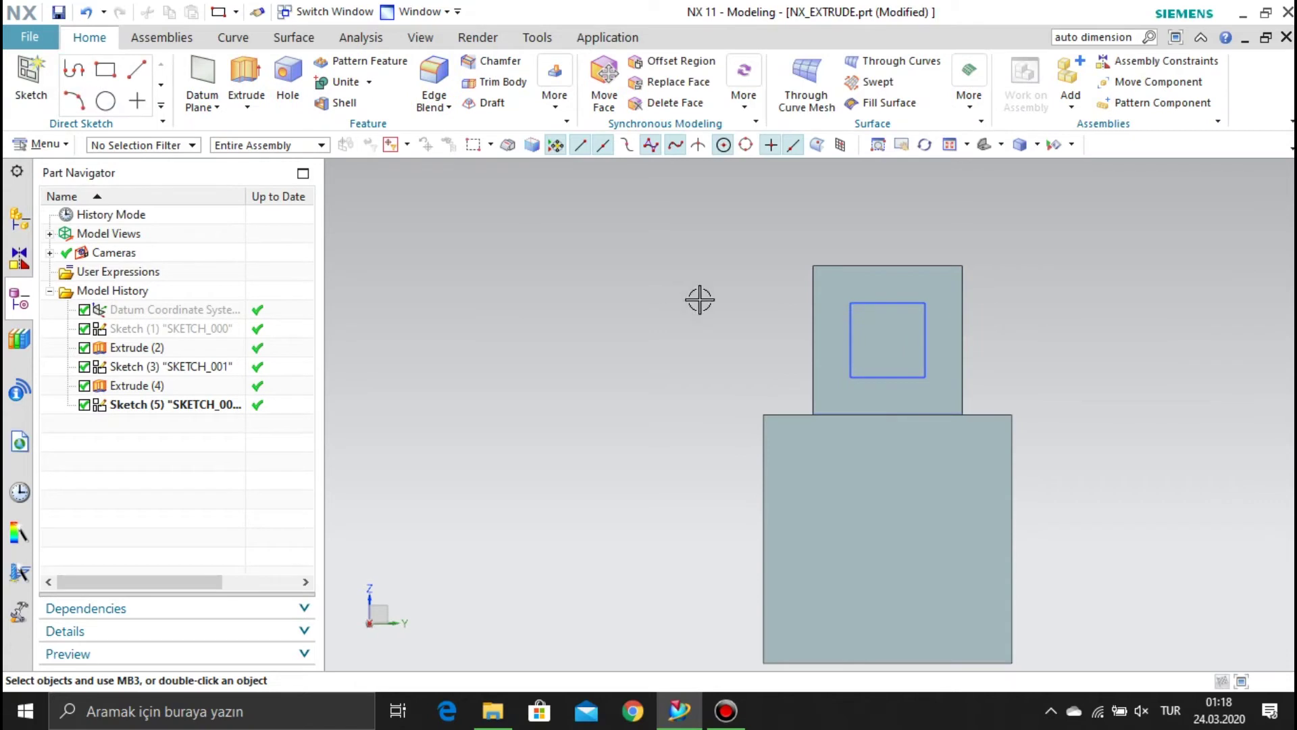
pyautogui.click(244, 88)
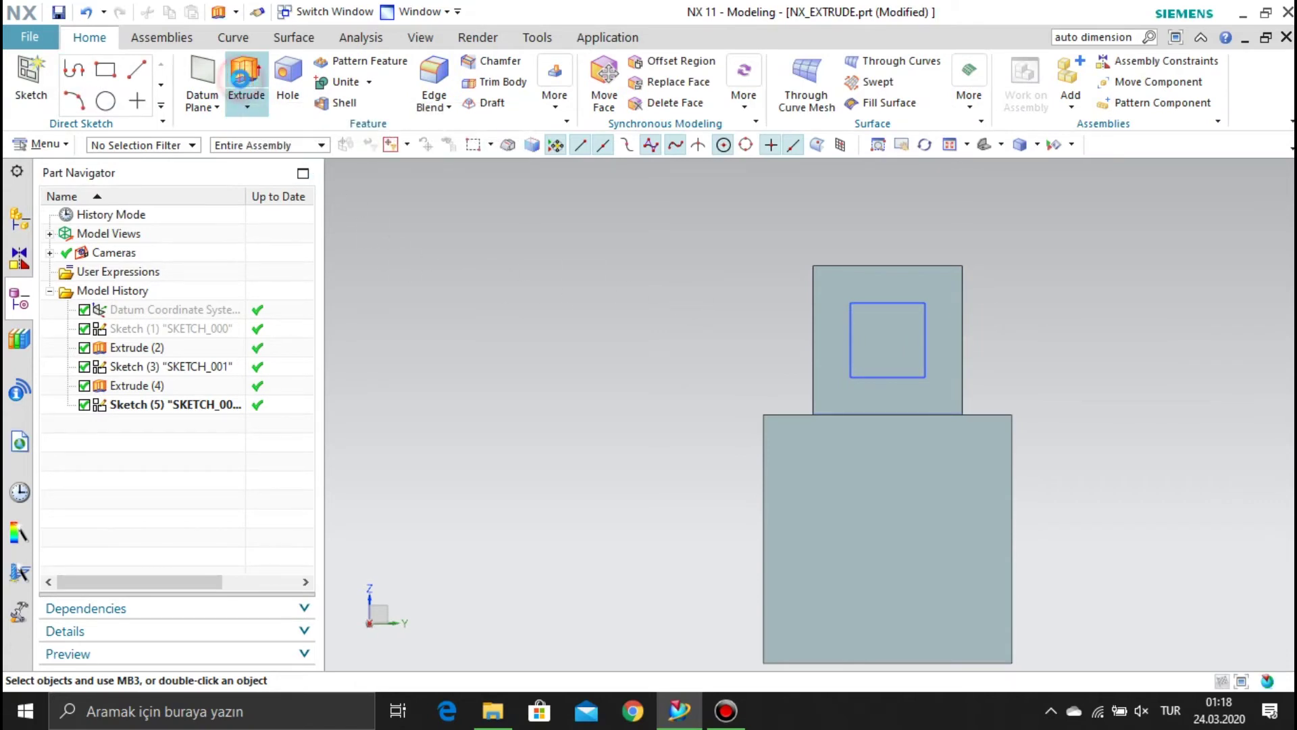
pyautogui.click(879, 315)
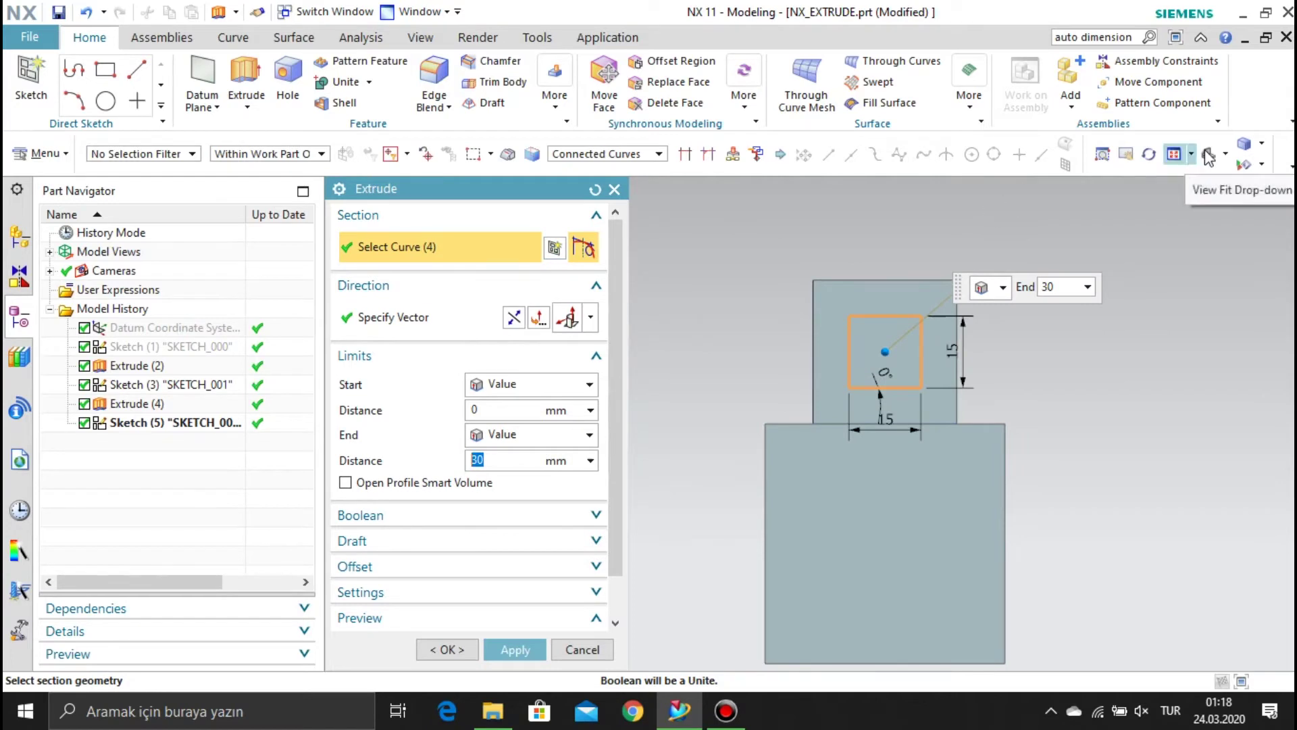
pyautogui.click(1189, 155)
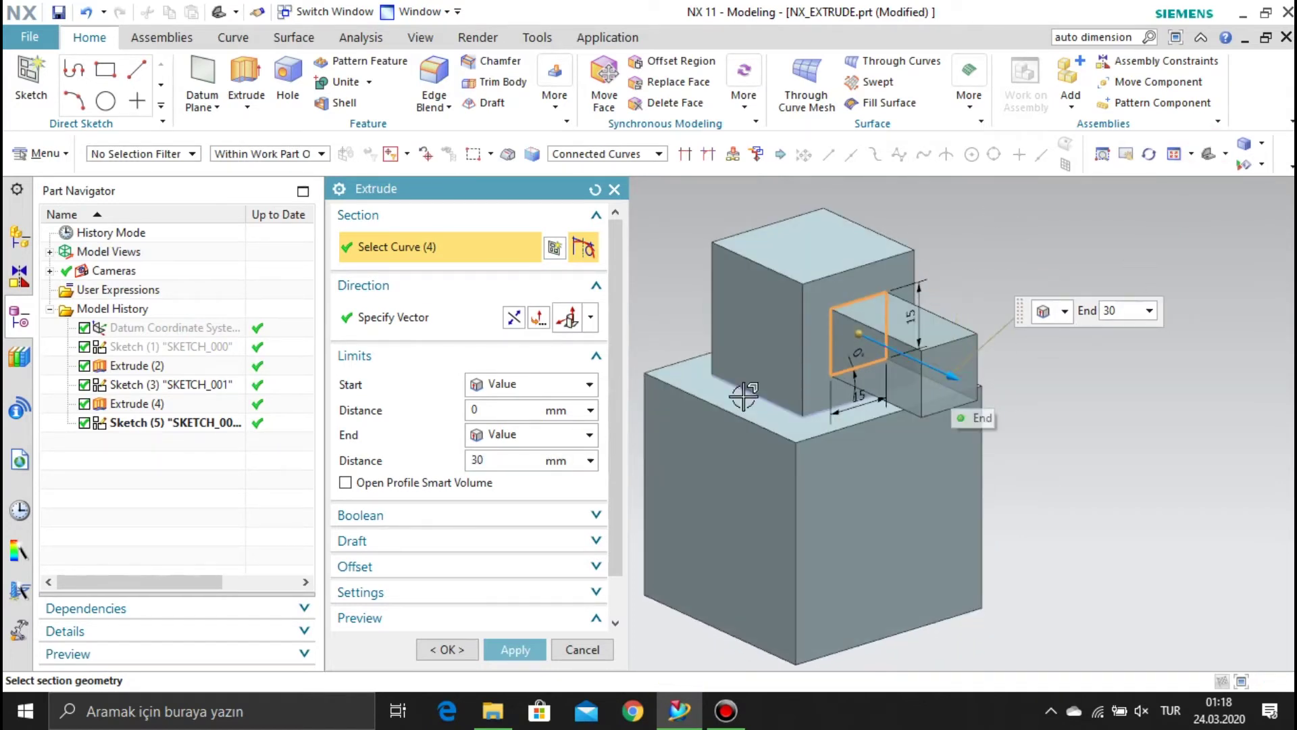
pyautogui.click(512, 320)
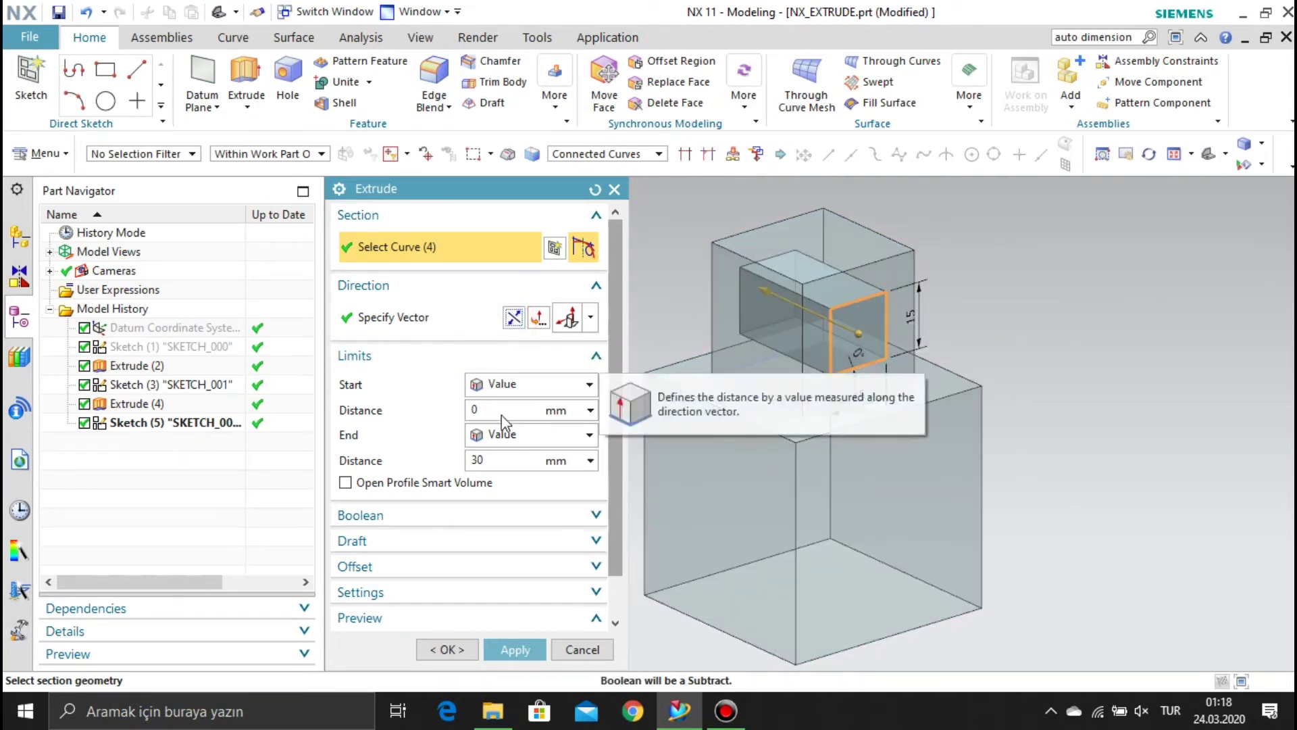
# - Set the extrusion's end limit to Until Next, preview the resulting cut and accept the feature
pyautogui.click(506, 435)
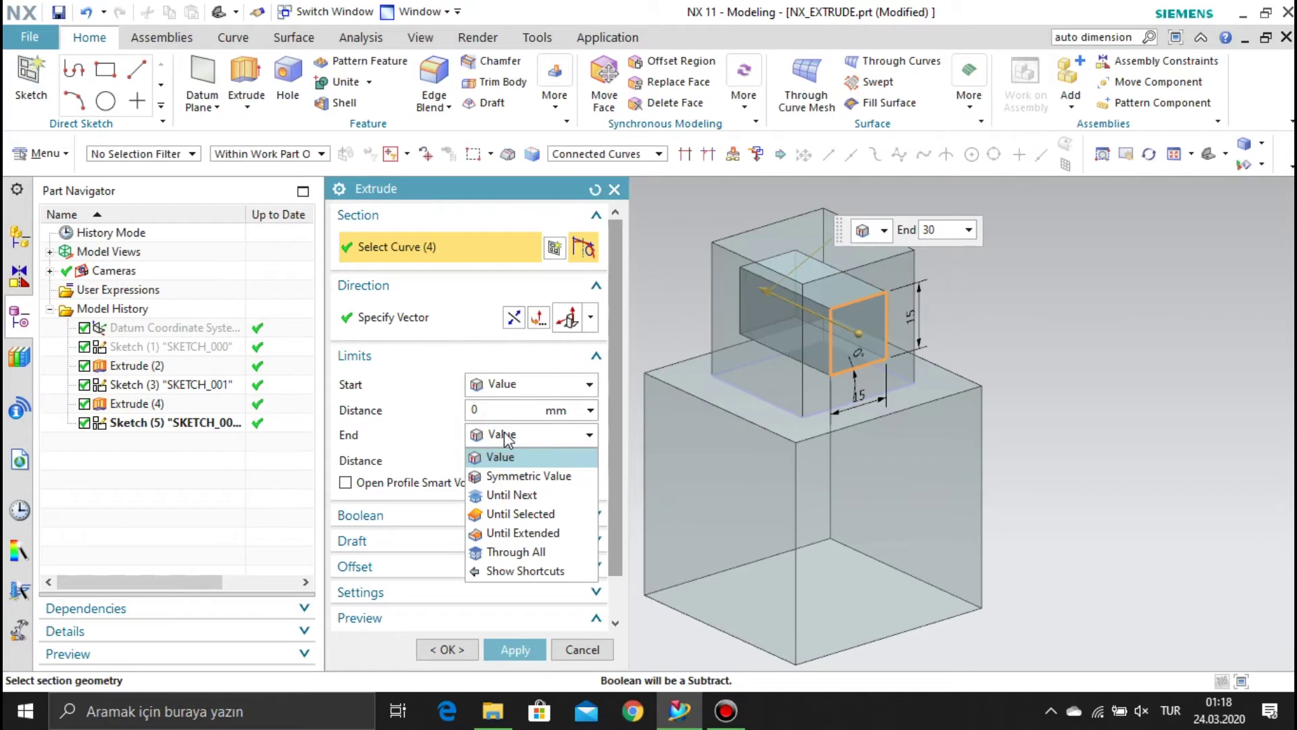
pyautogui.click(524, 496)
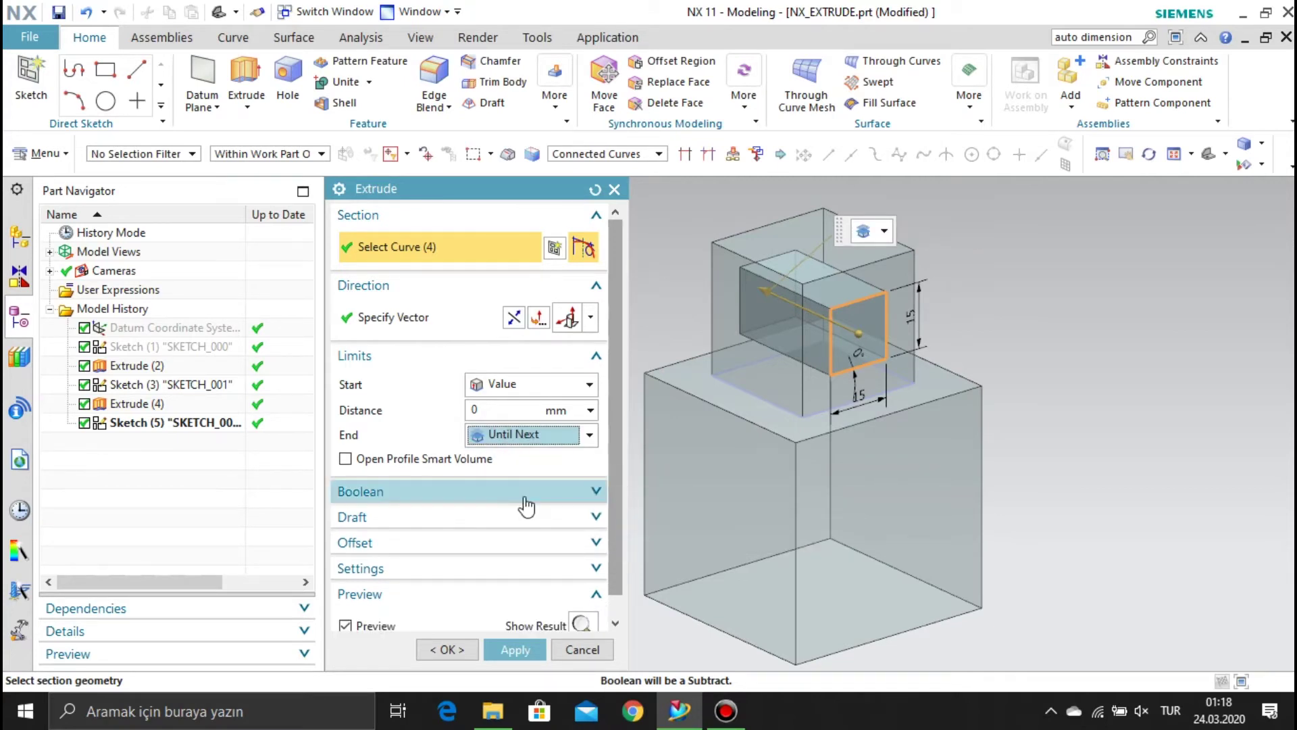
pyautogui.click(582, 623)
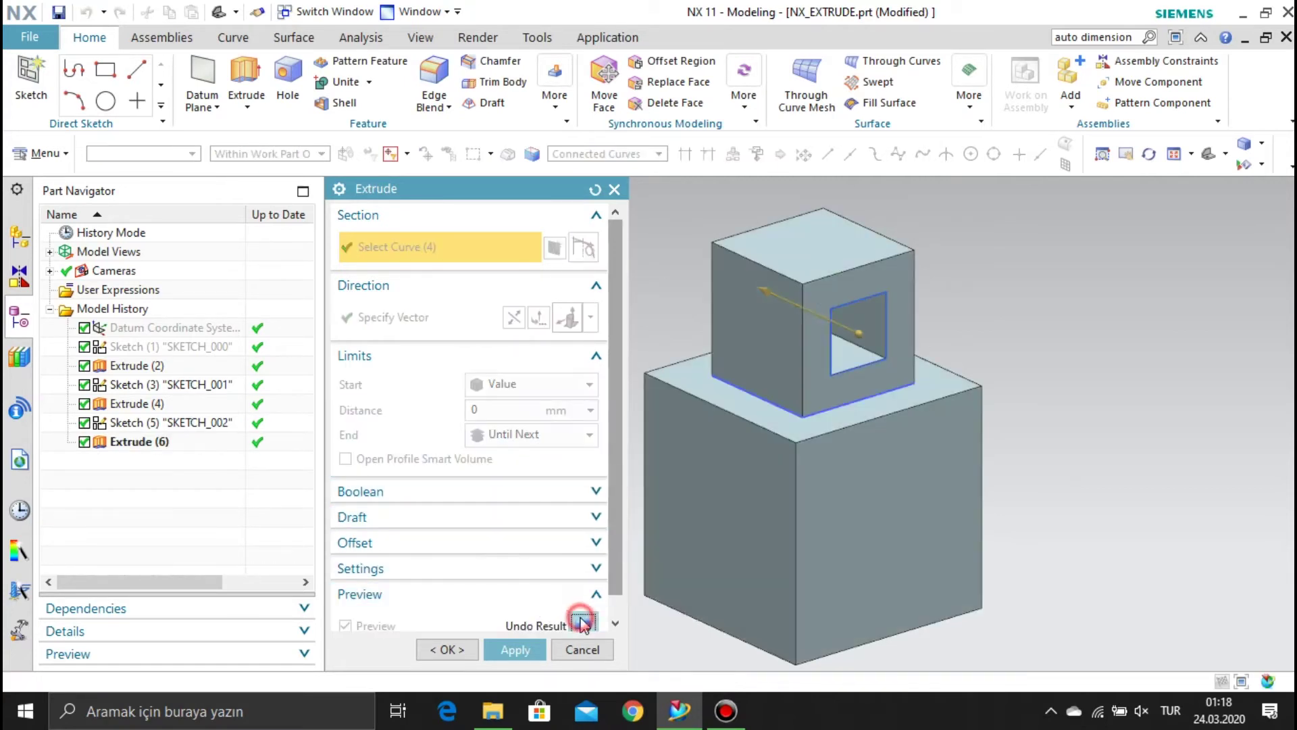
pyautogui.click(465, 643)
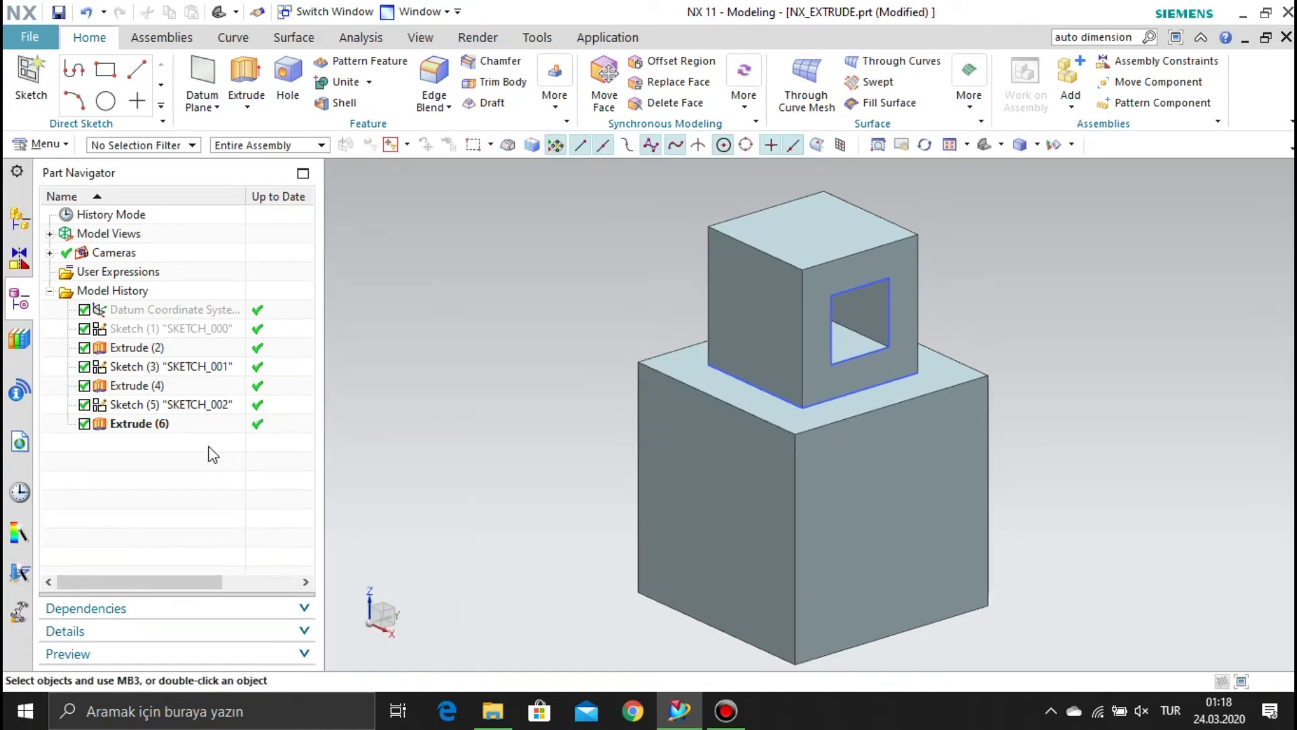
# - Hide the sketches SKETCH_002 and SKETCH_001 in the model history
pyautogui.rightClick(190, 414)
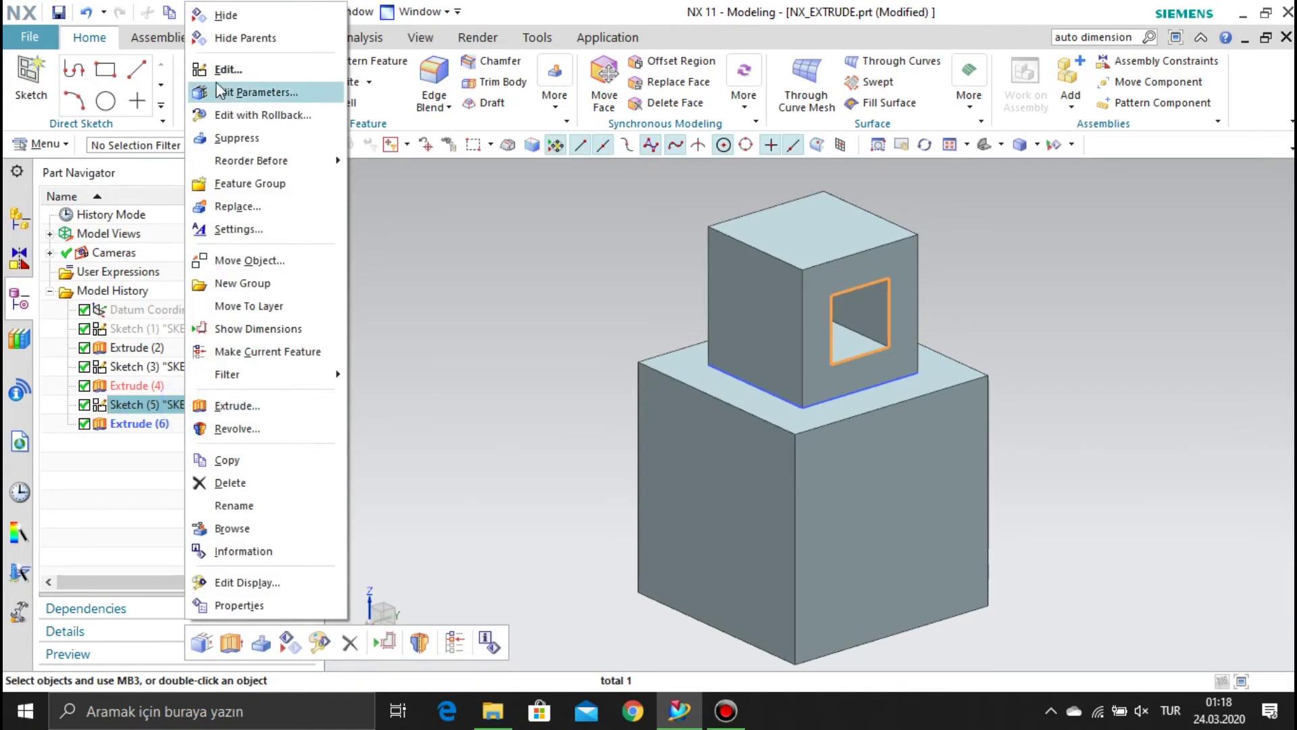
pyautogui.click(231, 23)
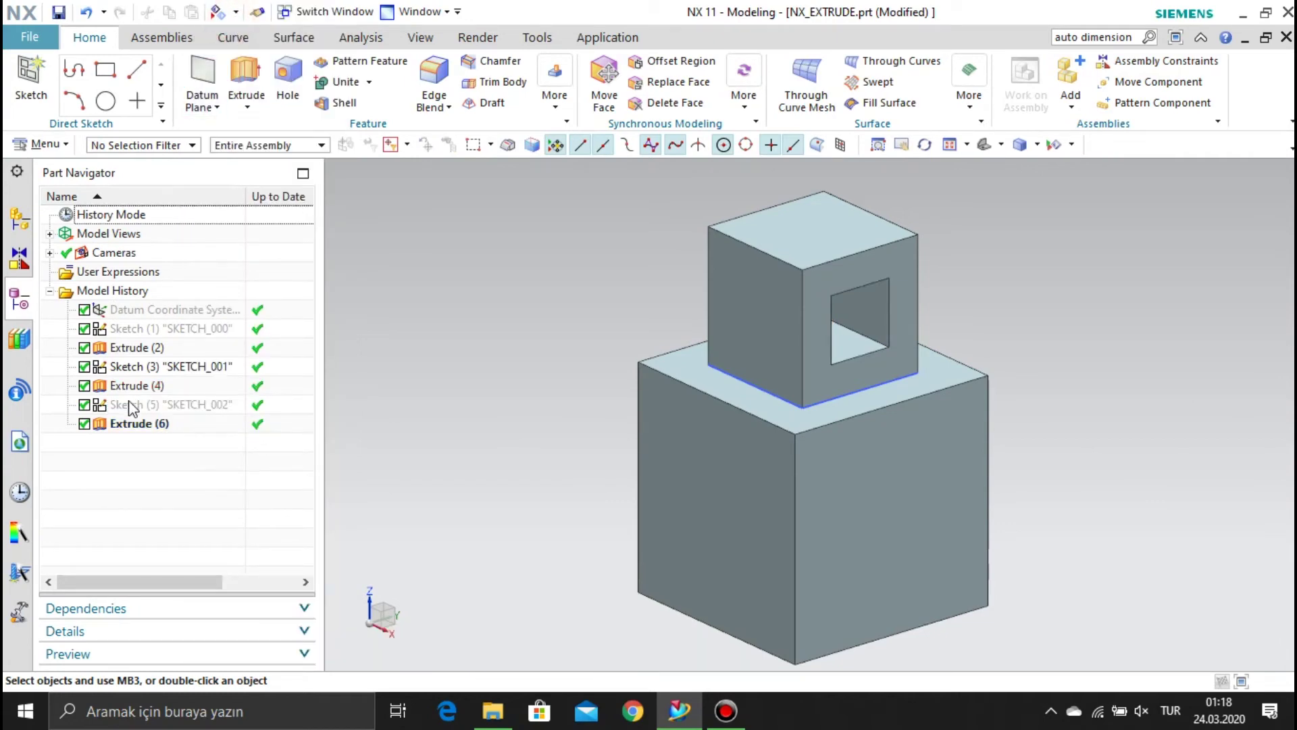
pyautogui.click(154, 370)
pyautogui.rightClick(153, 373)
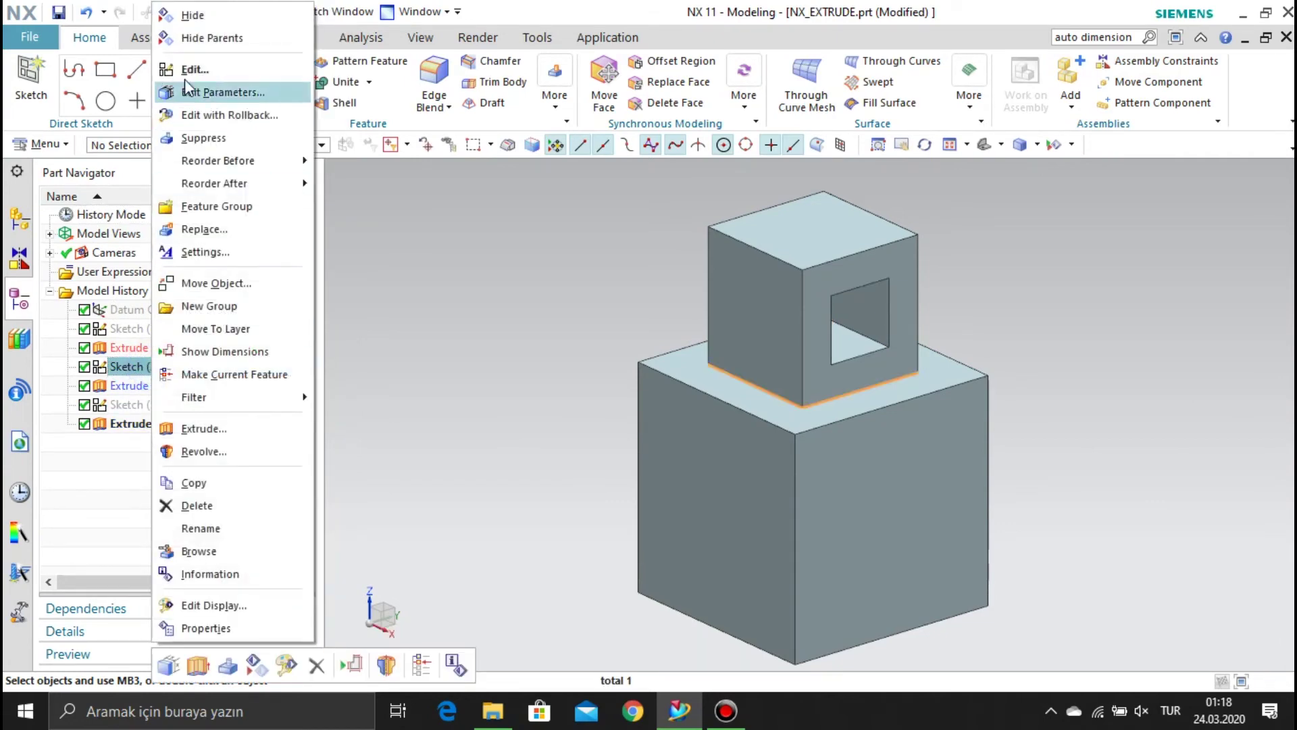
pyautogui.click(189, 18)
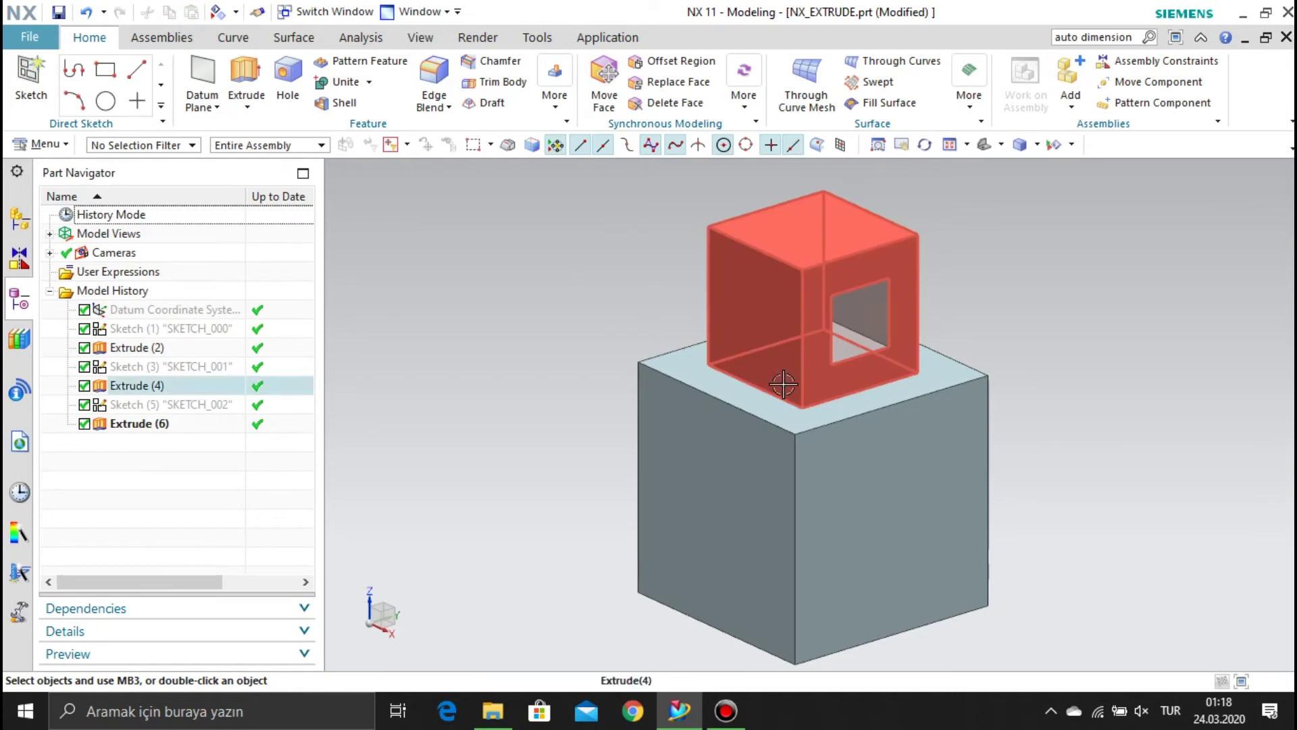
# - Inspect the square cut through the upper block from the front, right and tilted views
pyautogui.scroll(-1, 878, 426)
pyautogui.moveTo(876, 465)
pyautogui.mouseDown(button='middle')
pyautogui.moveTo(831, 449)
pyautogui.moveTo(718, 472)
pyautogui.moveTo(833, 454)
pyautogui.moveTo(868, 457)
pyautogui.moveTo(862, 472)
pyautogui.mouseUp(button='middle')
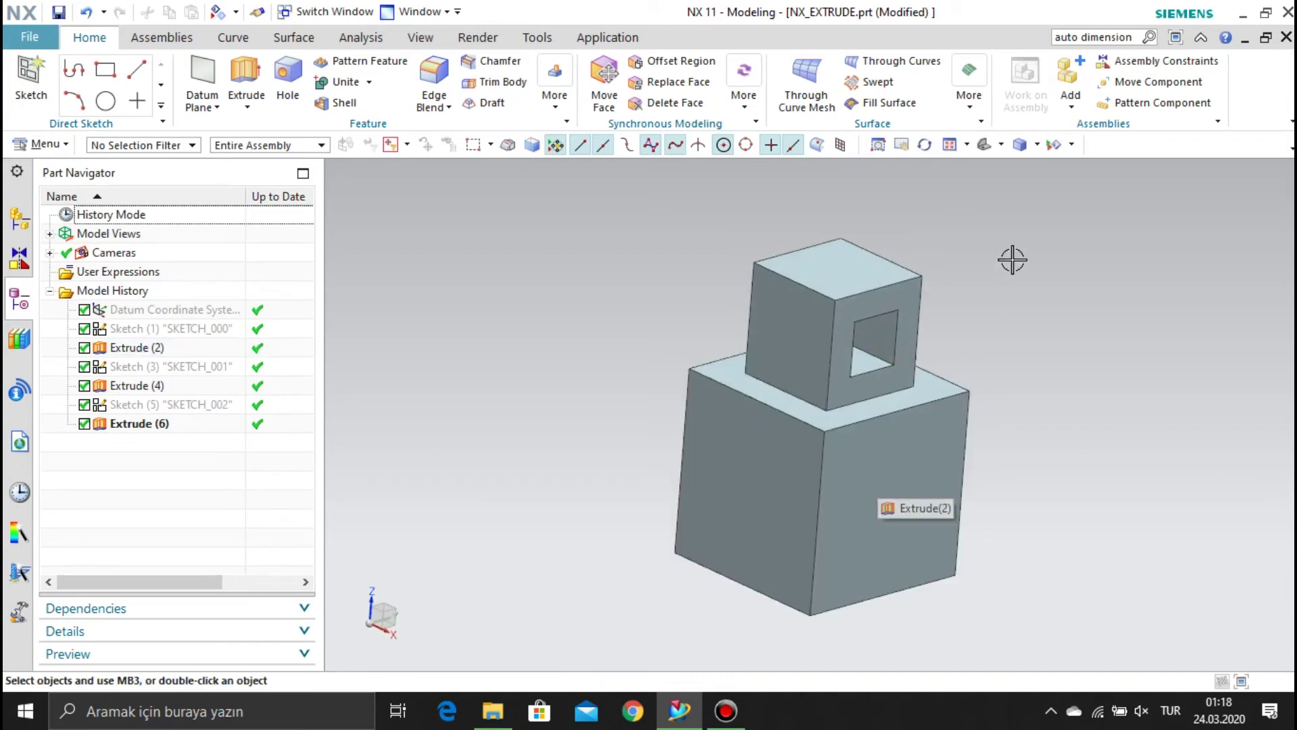
pyautogui.click(1001, 144)
pyautogui.click(1018, 201)
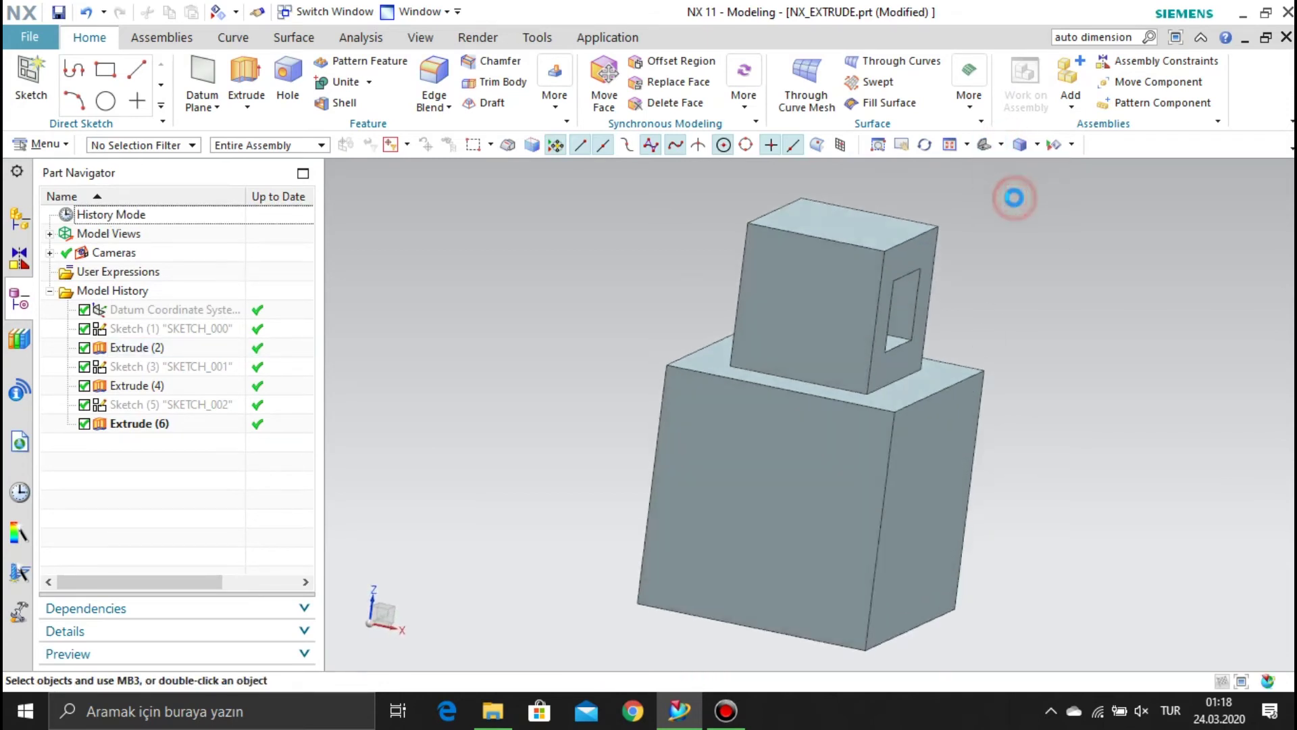
pyautogui.click(1004, 150)
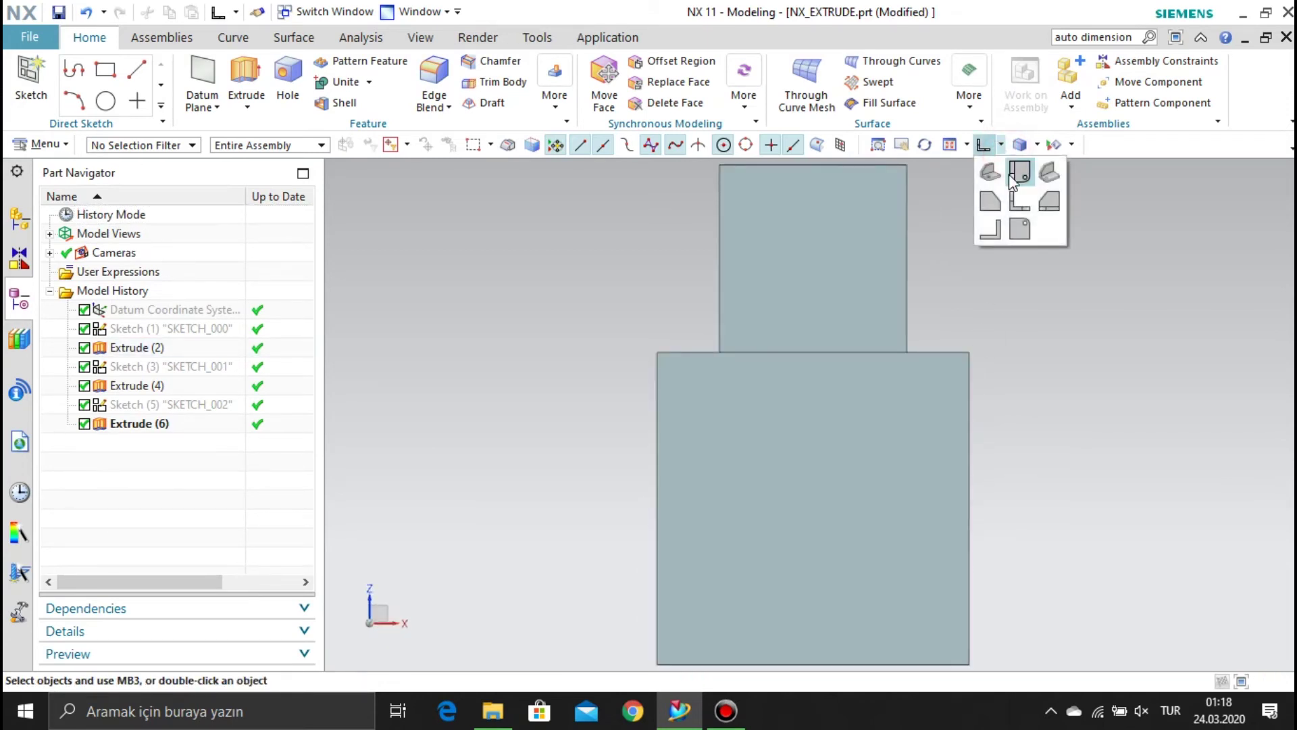
pyautogui.click(1047, 201)
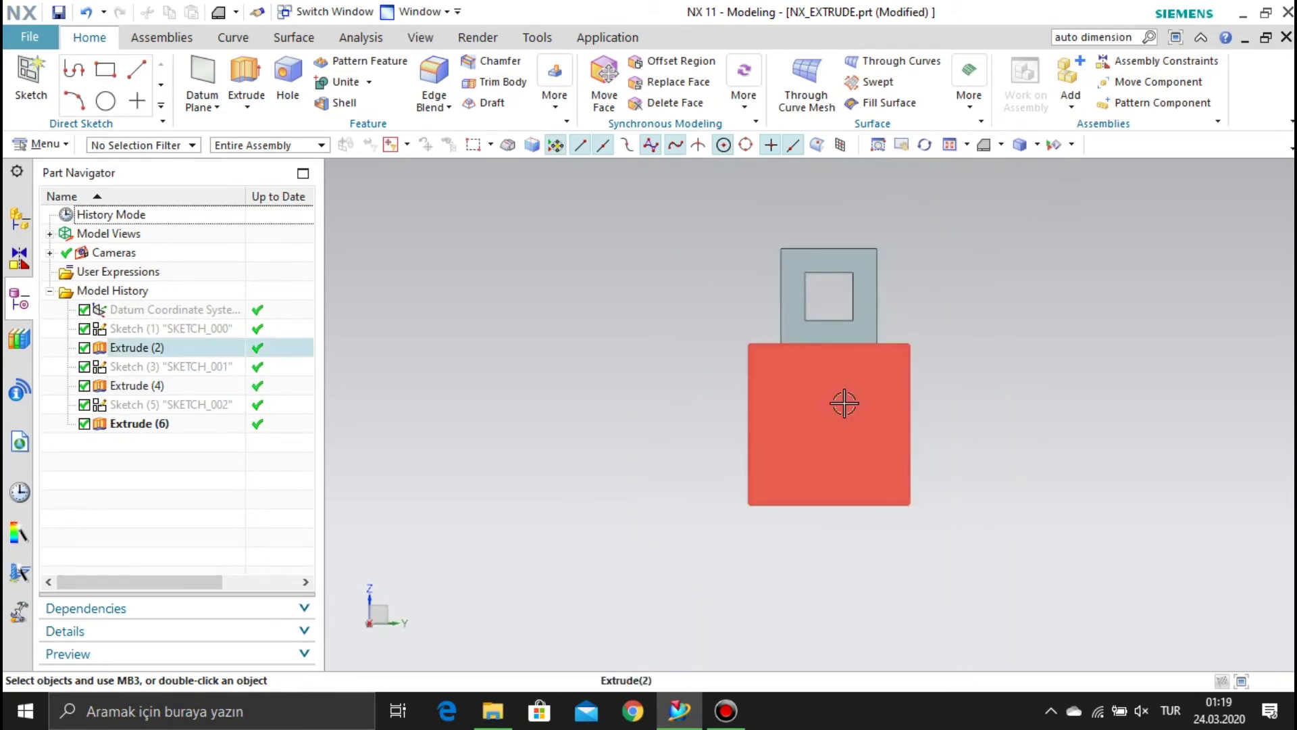
pyautogui.moveTo(833, 375); pyautogui.dragTo(825, 408, button='middle')
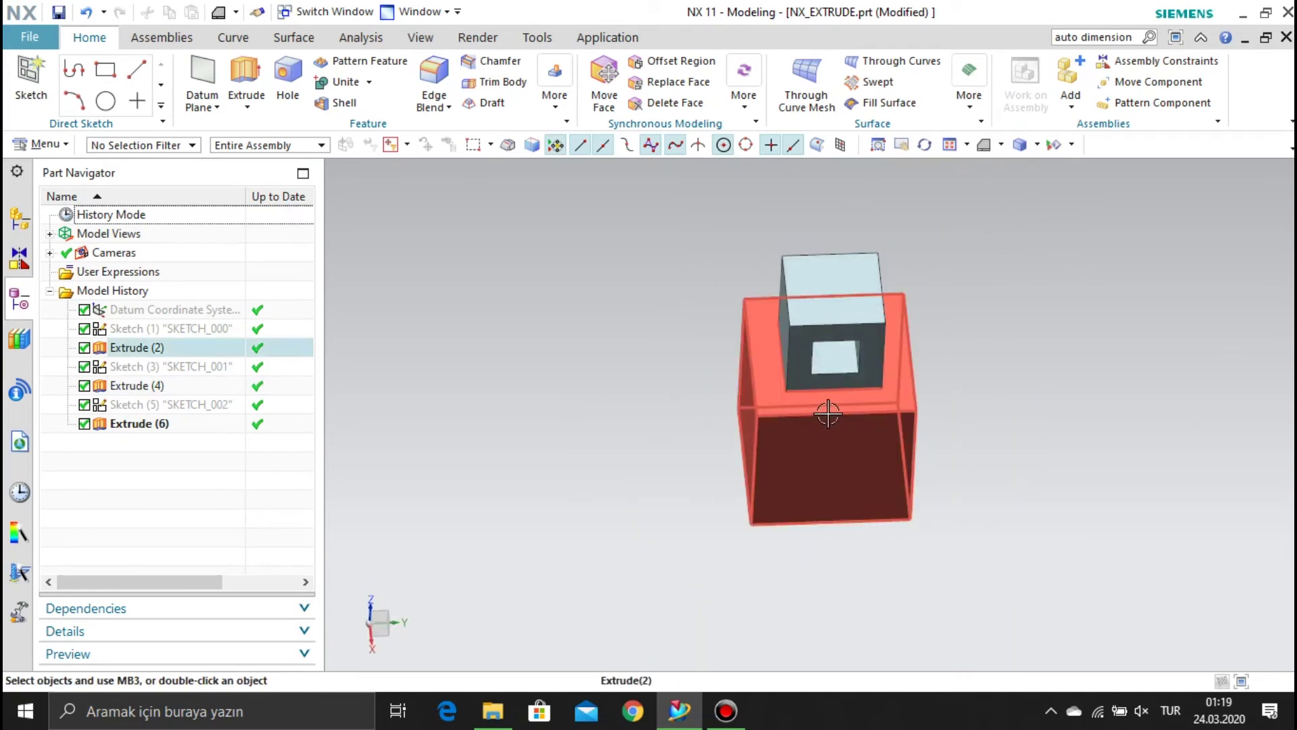
# - Create a new on-plane sketch on the top face of the smaller upper block
pyautogui.click(30, 74)
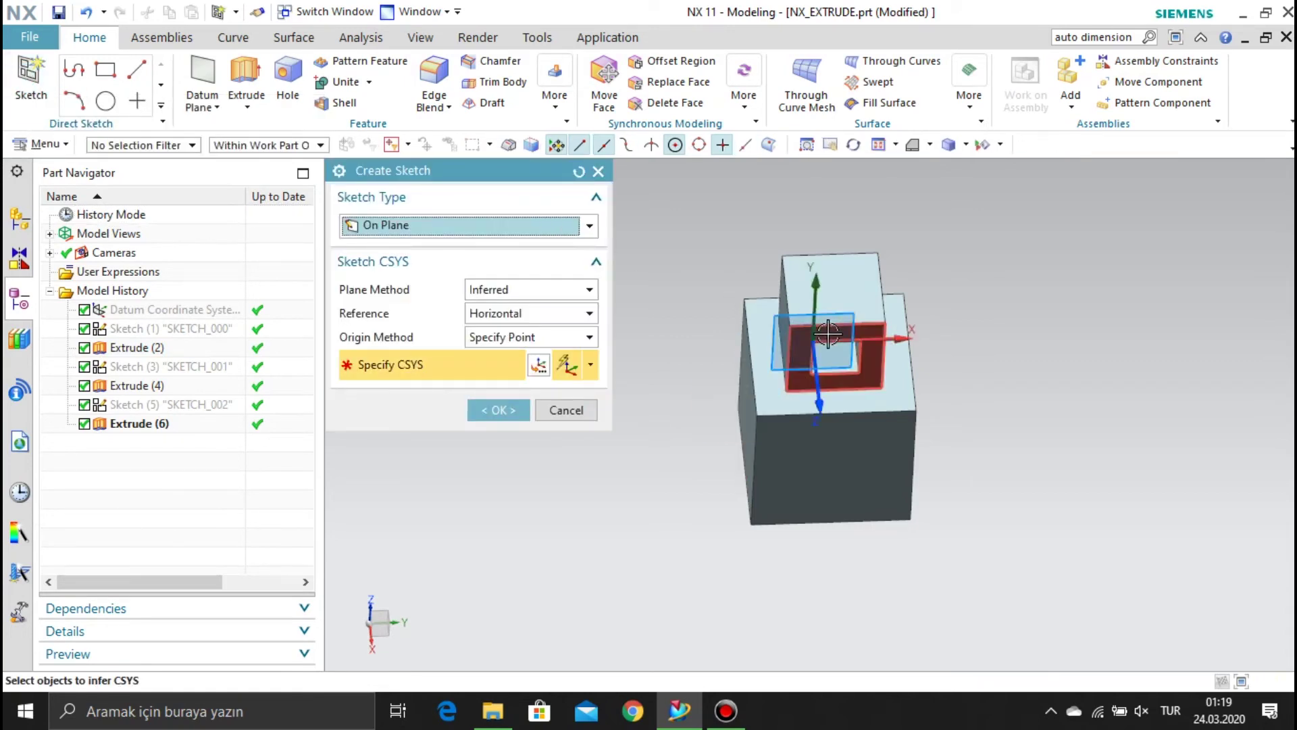
pyautogui.click(794, 321)
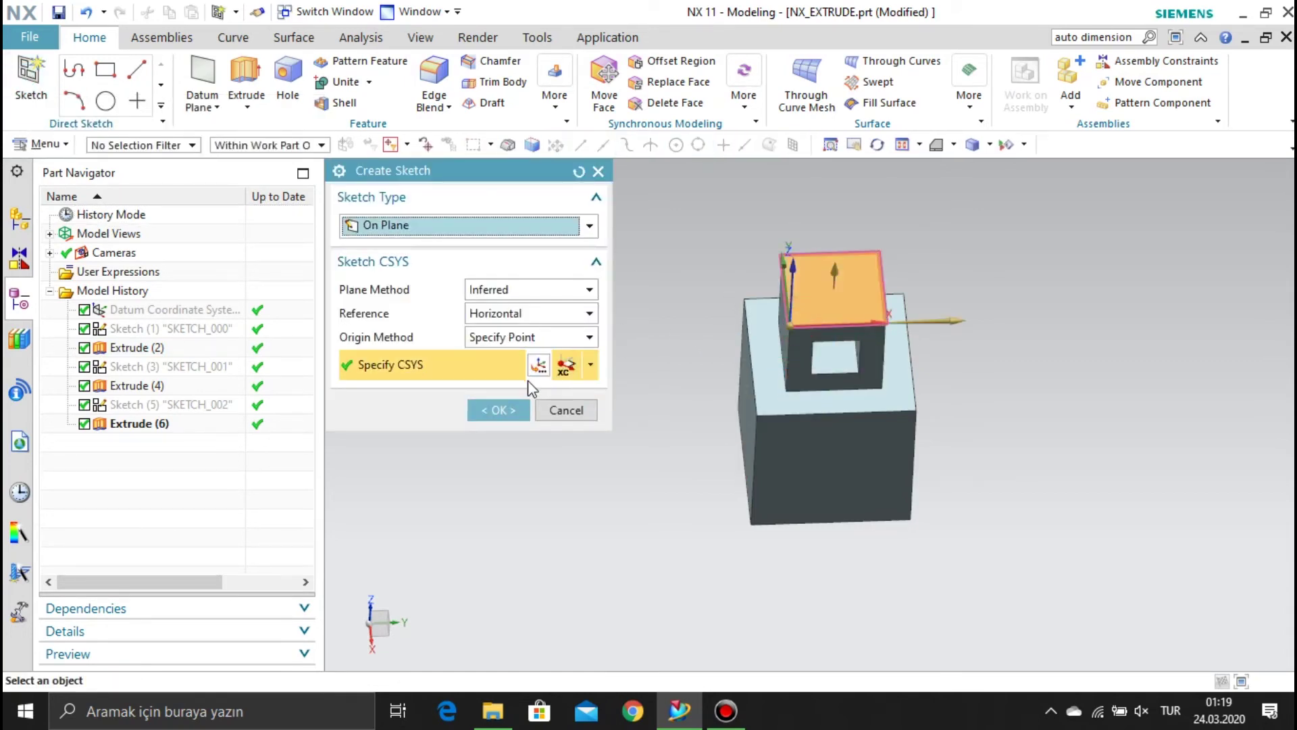
pyautogui.click(498, 409)
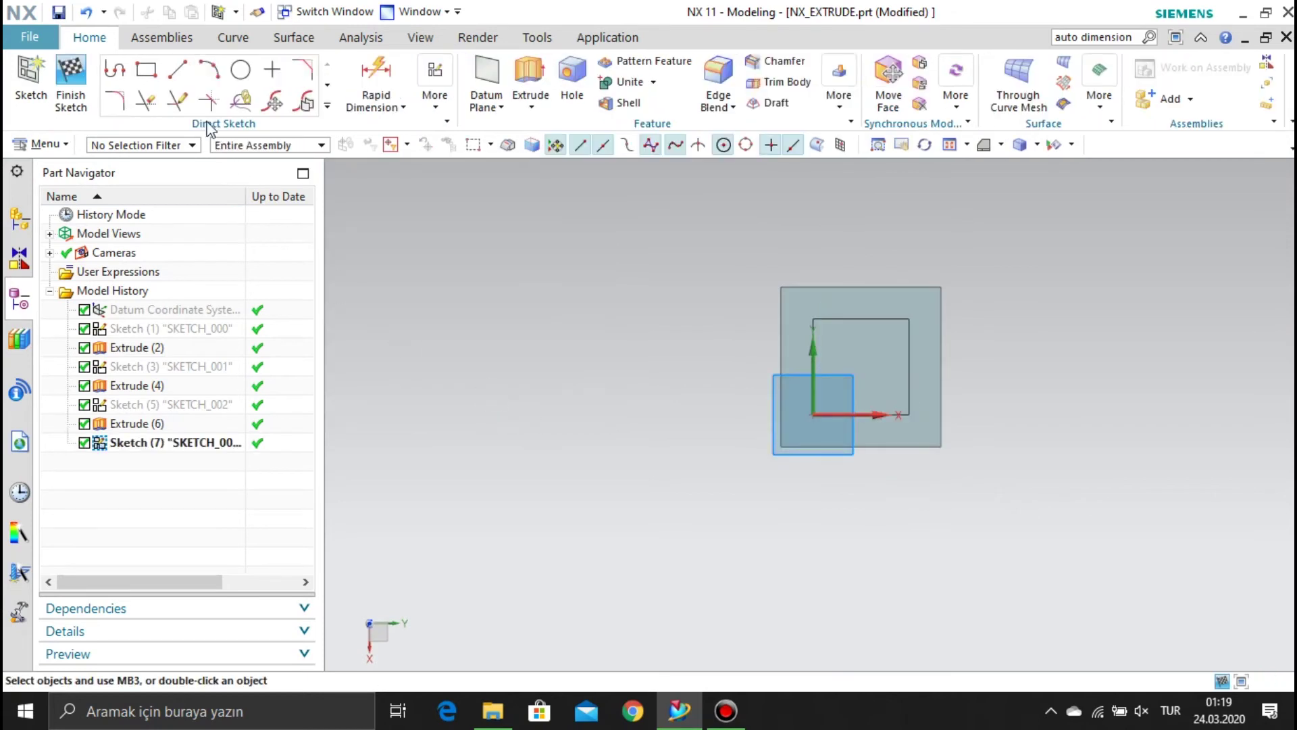
# - Sketch a 12 mm diameter circle near the middle of the upper block's top face
pyautogui.click(241, 78)
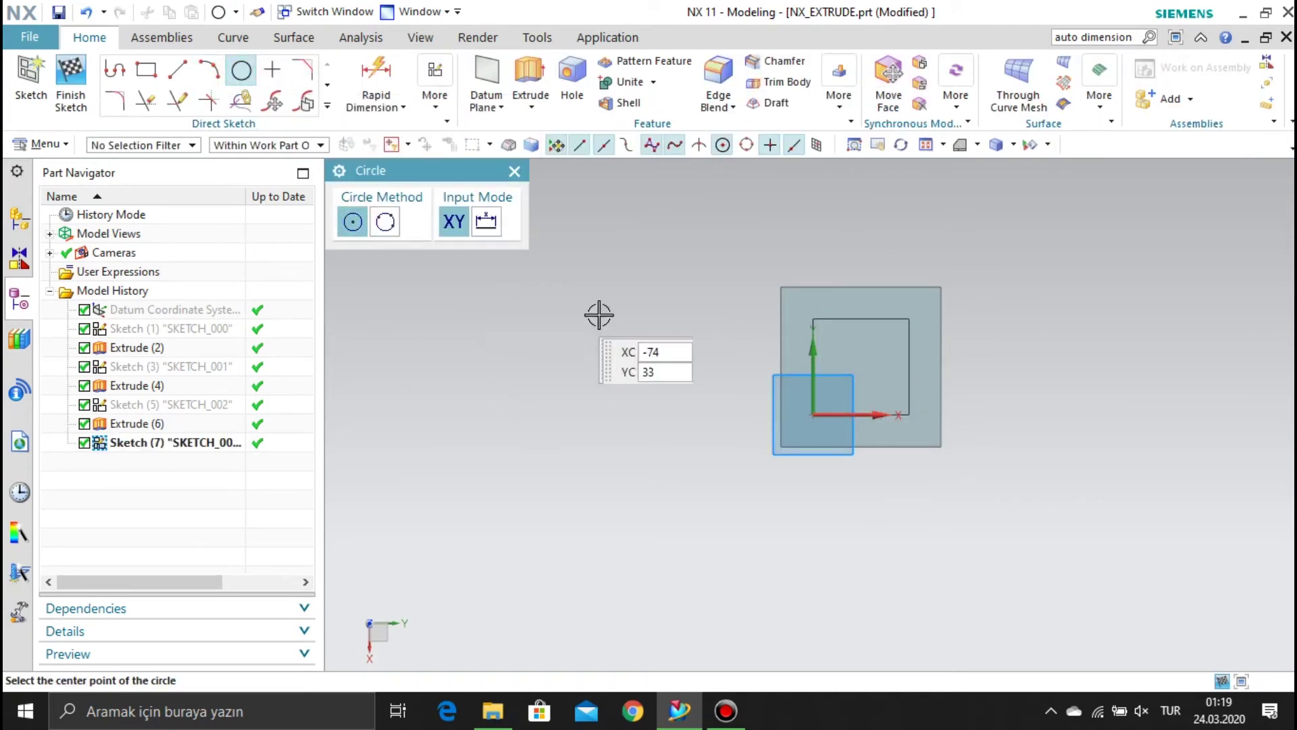
pyautogui.click(861, 370)
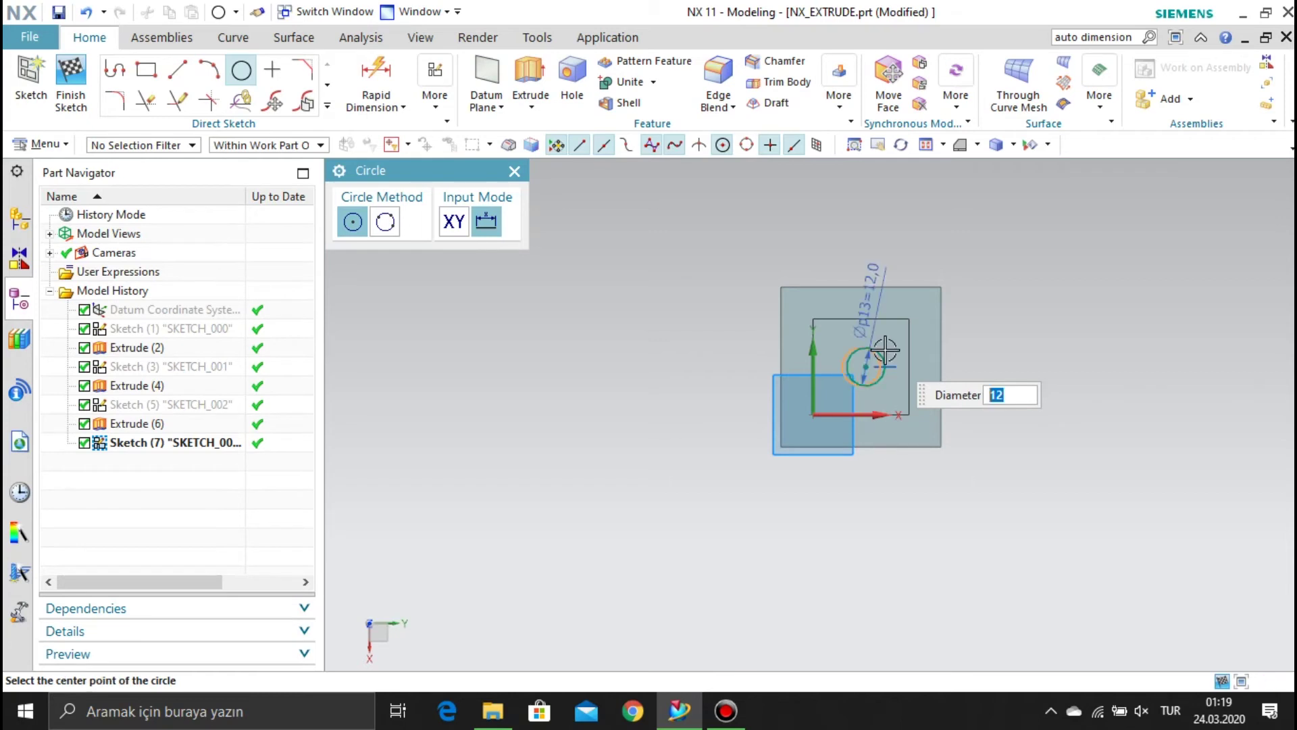
pyautogui.rightClick(1021, 291)
pyautogui.click(1072, 195)
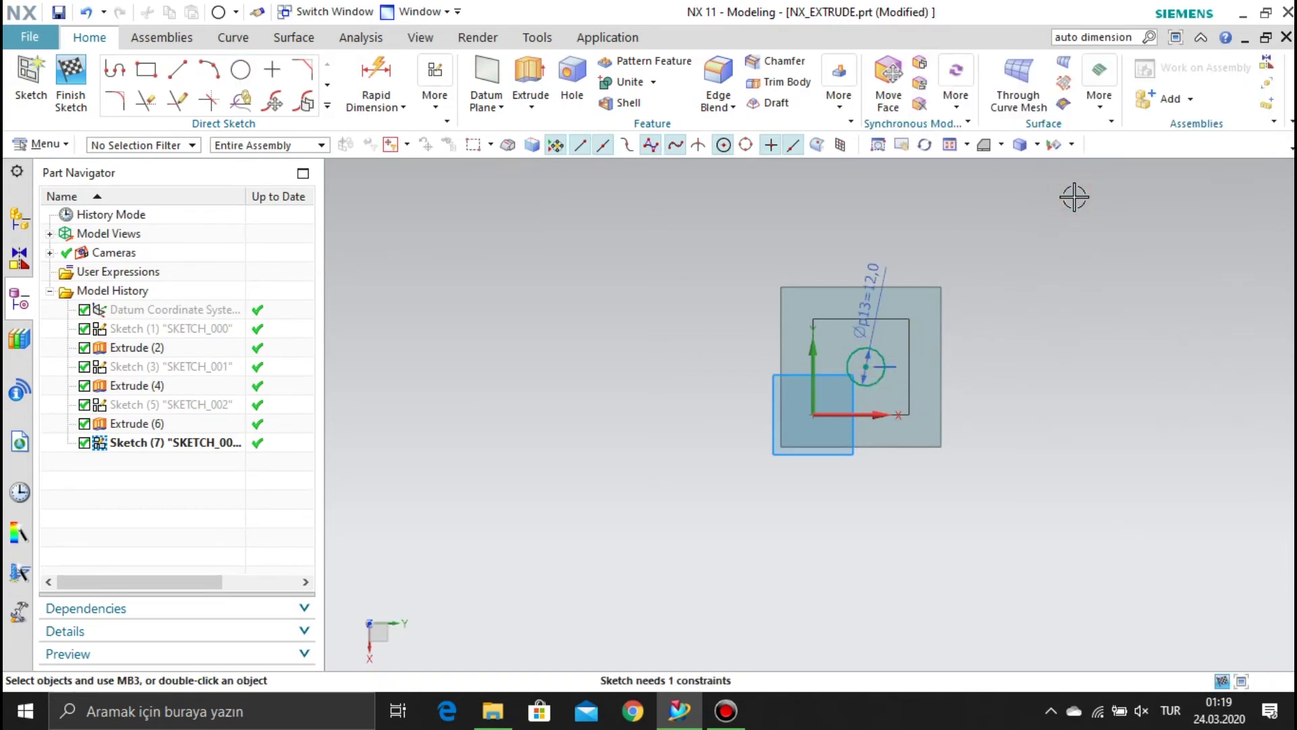
# - Finish the circle sketch, reopen it for editing and move the circle toward the block's upper edge
pyautogui.click(67, 78)
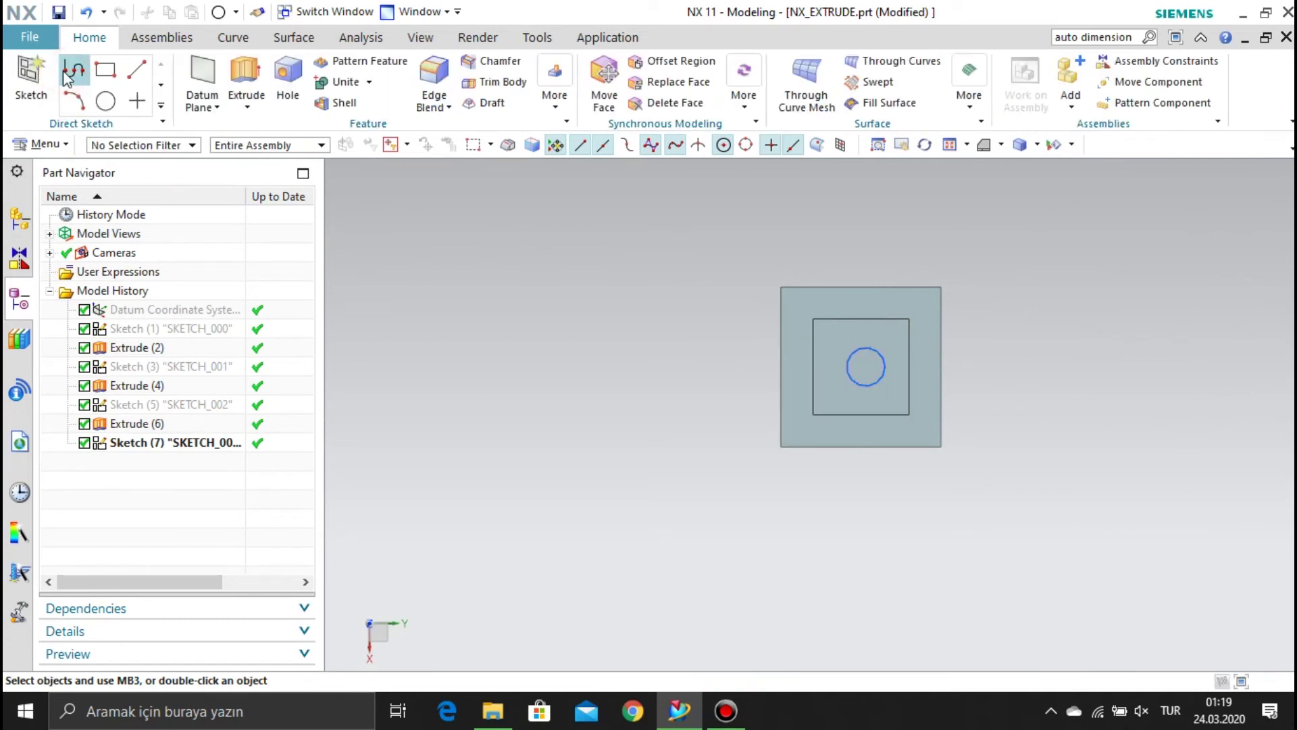
pyautogui.click(137, 444)
pyautogui.rightClick(135, 444)
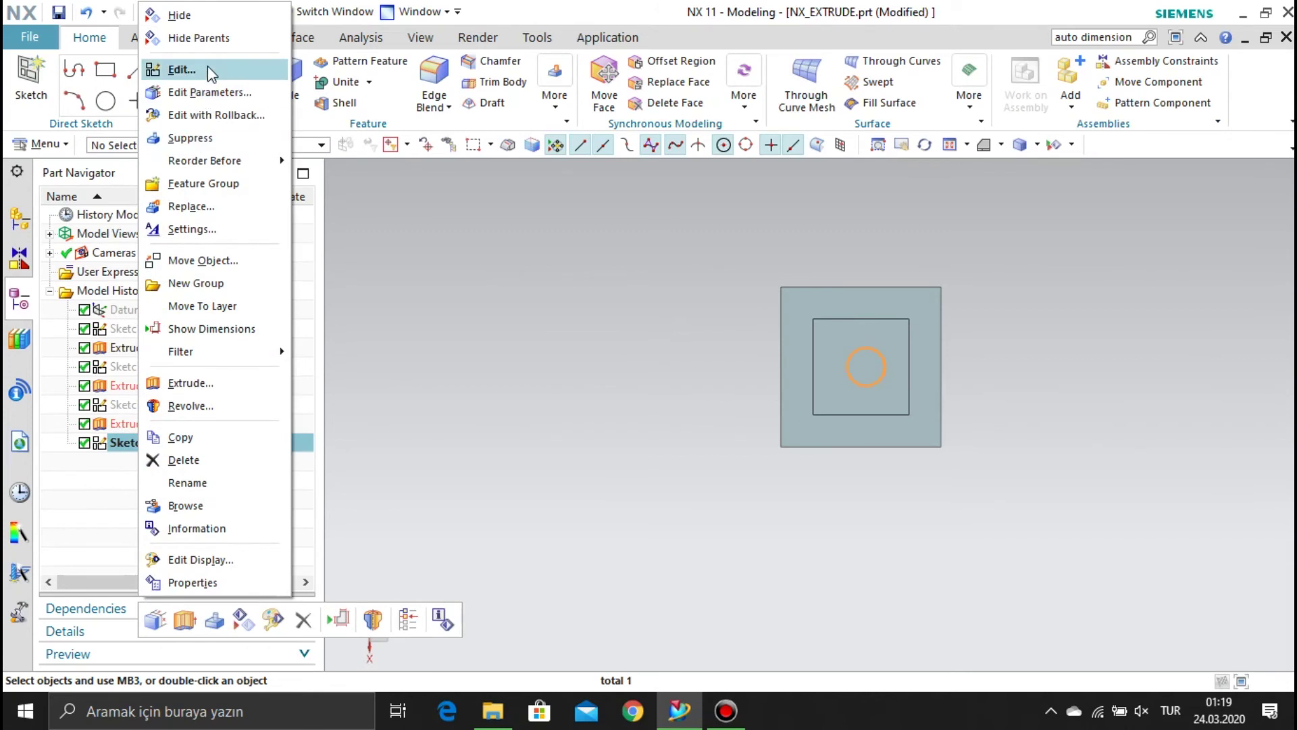
pyautogui.click(210, 72)
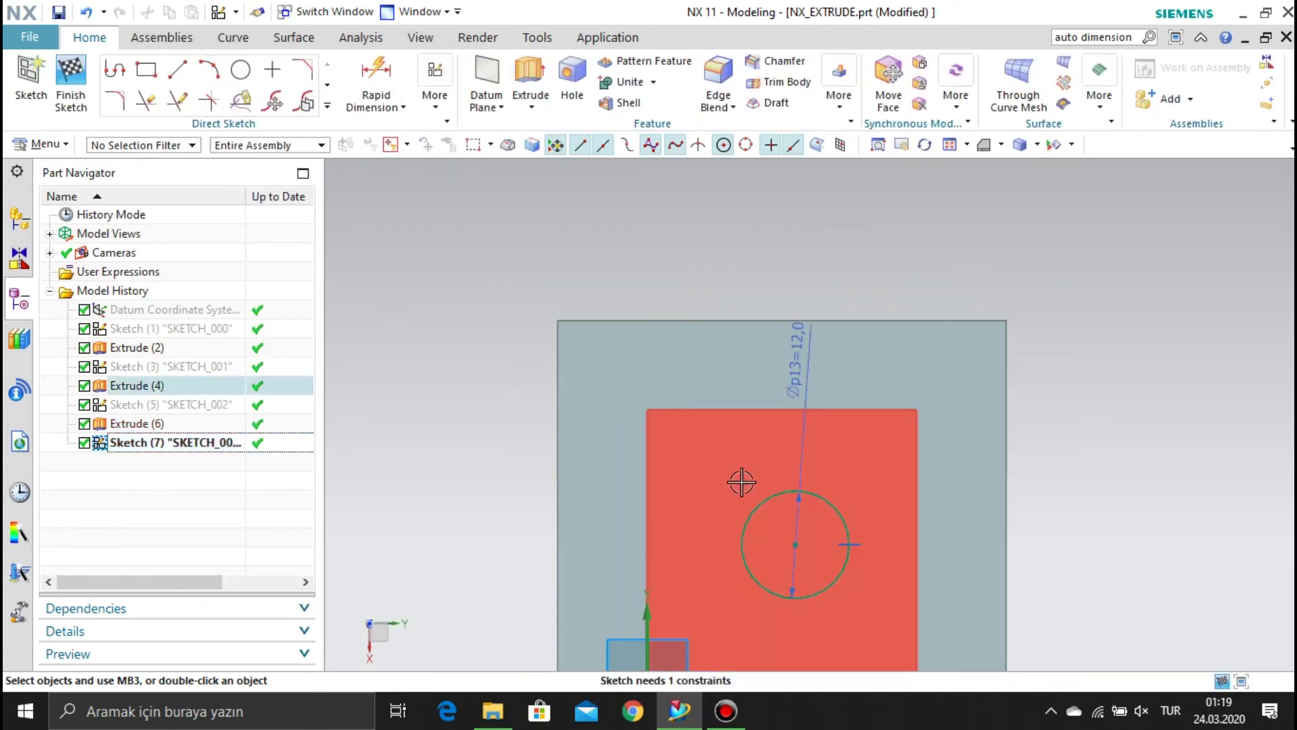
pyautogui.moveTo(796, 544)
pyautogui.mouseDown()
pyautogui.moveTo(849, 516)
pyautogui.moveTo(876, 476)
pyautogui.moveTo(860, 477)
pyautogui.mouseUp()
pyautogui.scroll(-1, 855, 480)
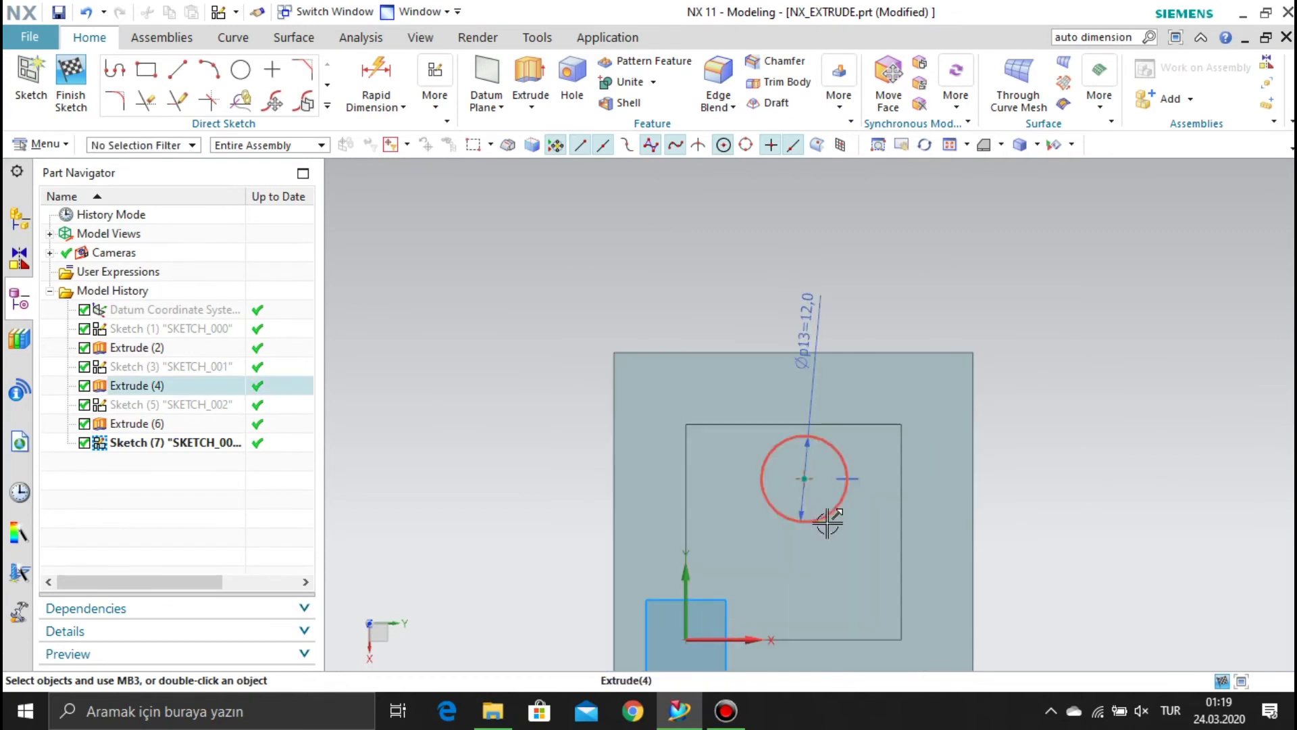
# - Align the circle's centre horizontally with the midpoint of the block's right edge and vertically with the midpoint of its upper edge
pyautogui.click(902, 532)
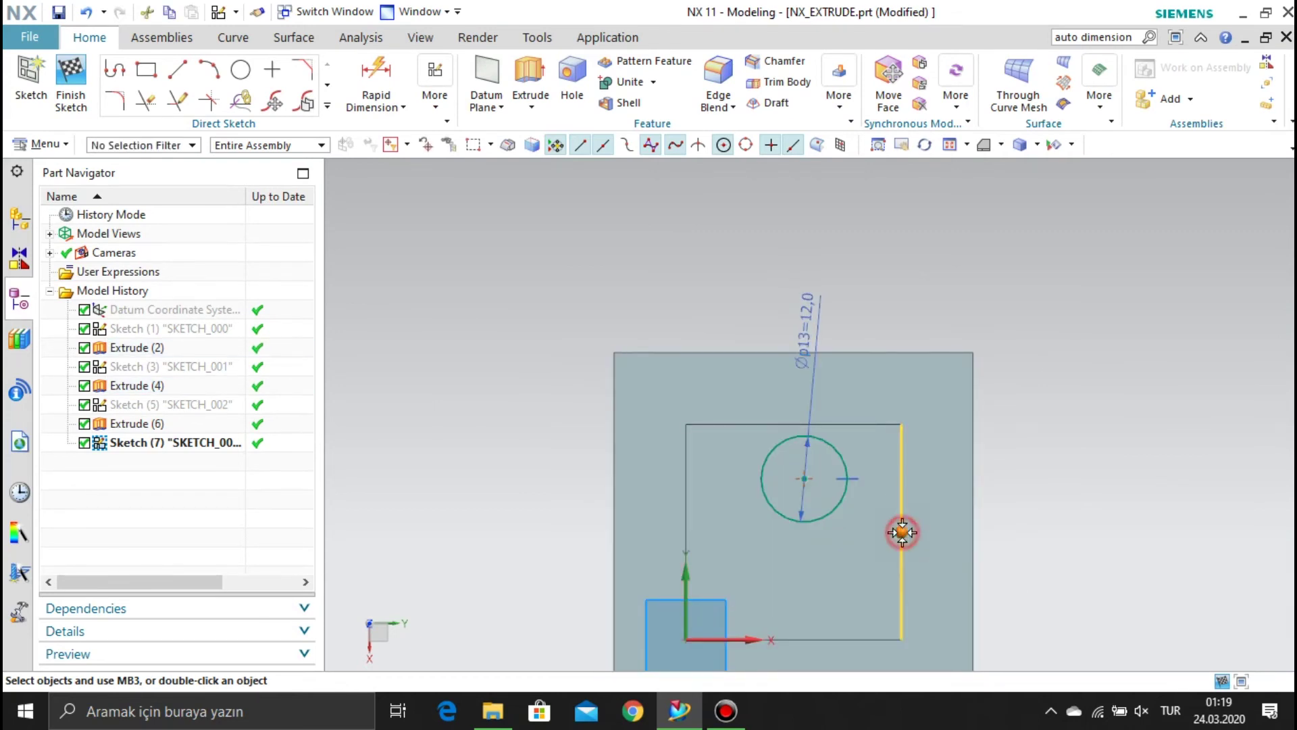
pyautogui.click(800, 479)
pyautogui.click(862, 448)
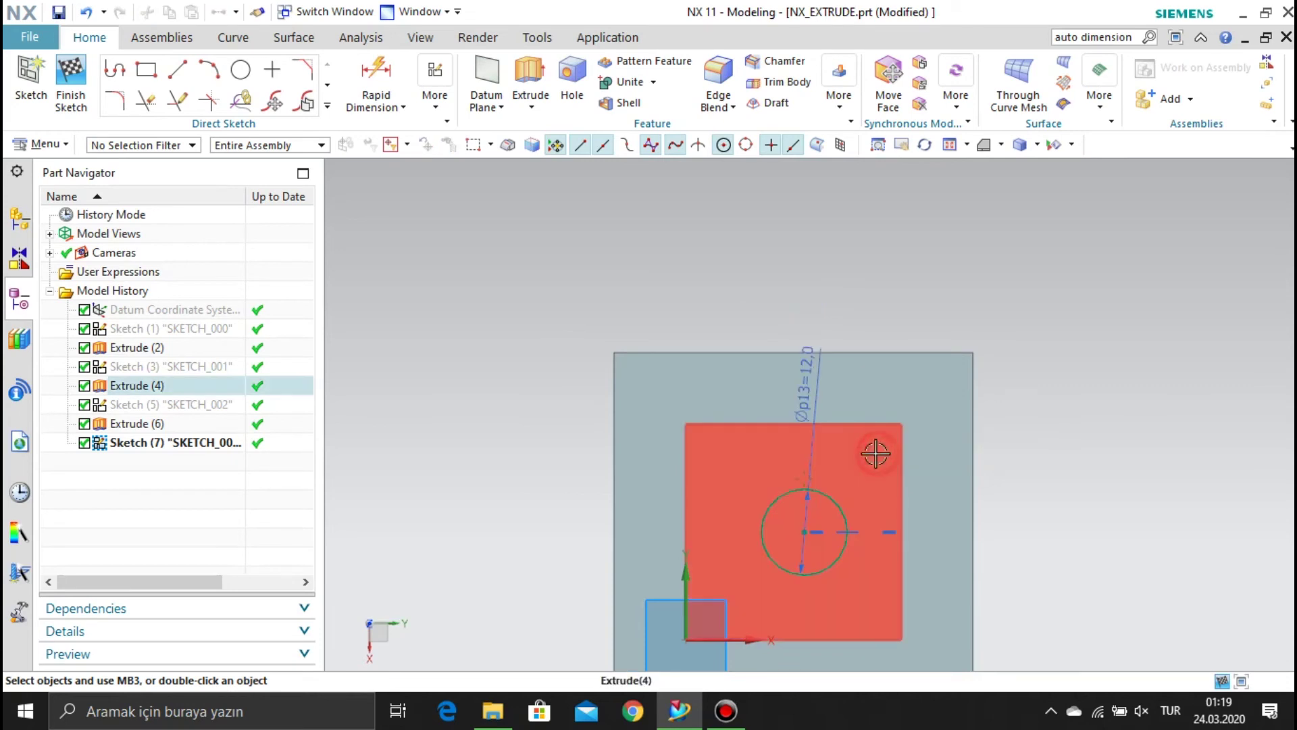
pyautogui.click(804, 532)
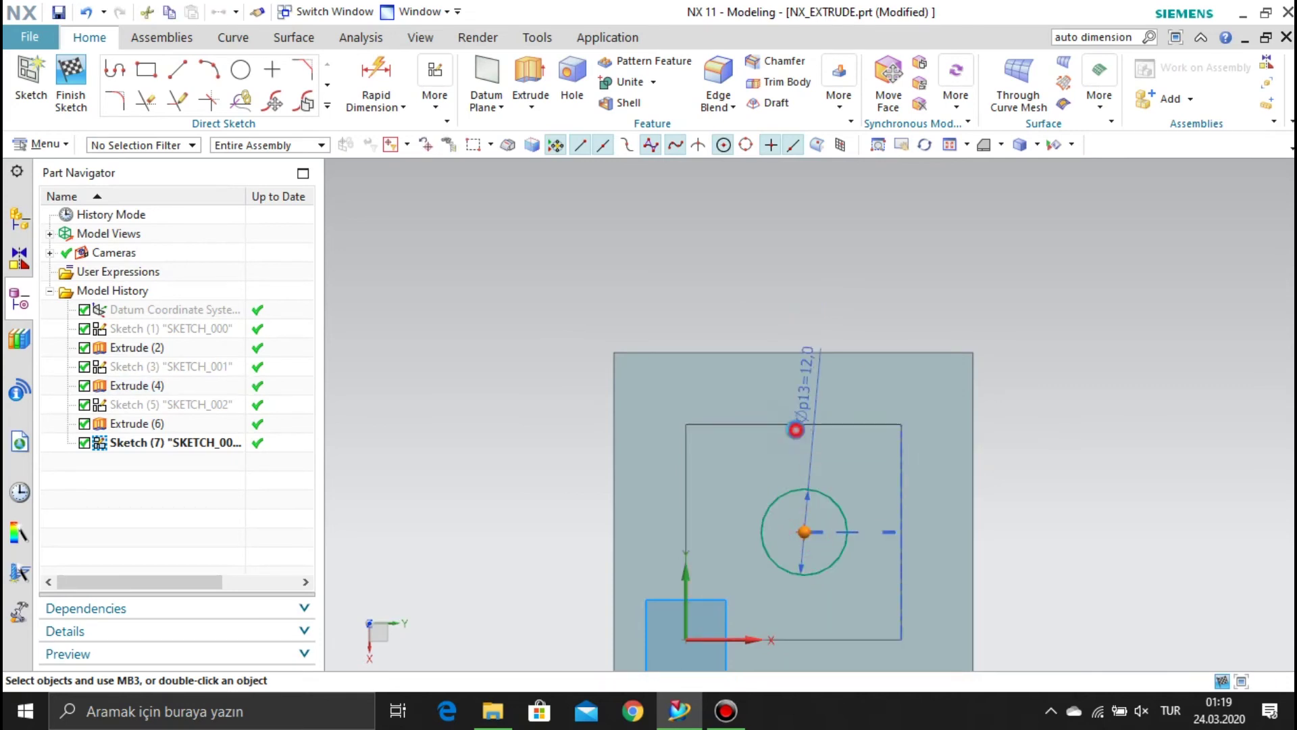
pyautogui.click(796, 430)
pyautogui.click(883, 404)
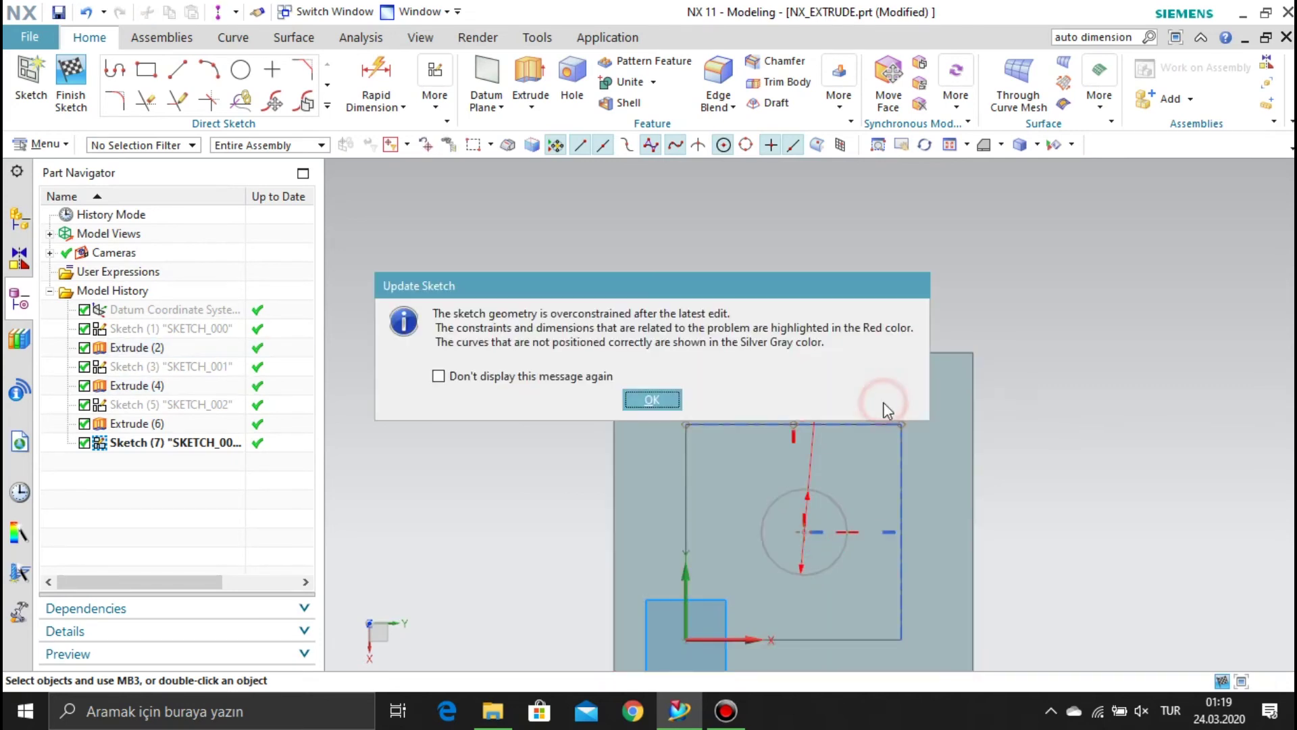
pyautogui.click(647, 401)
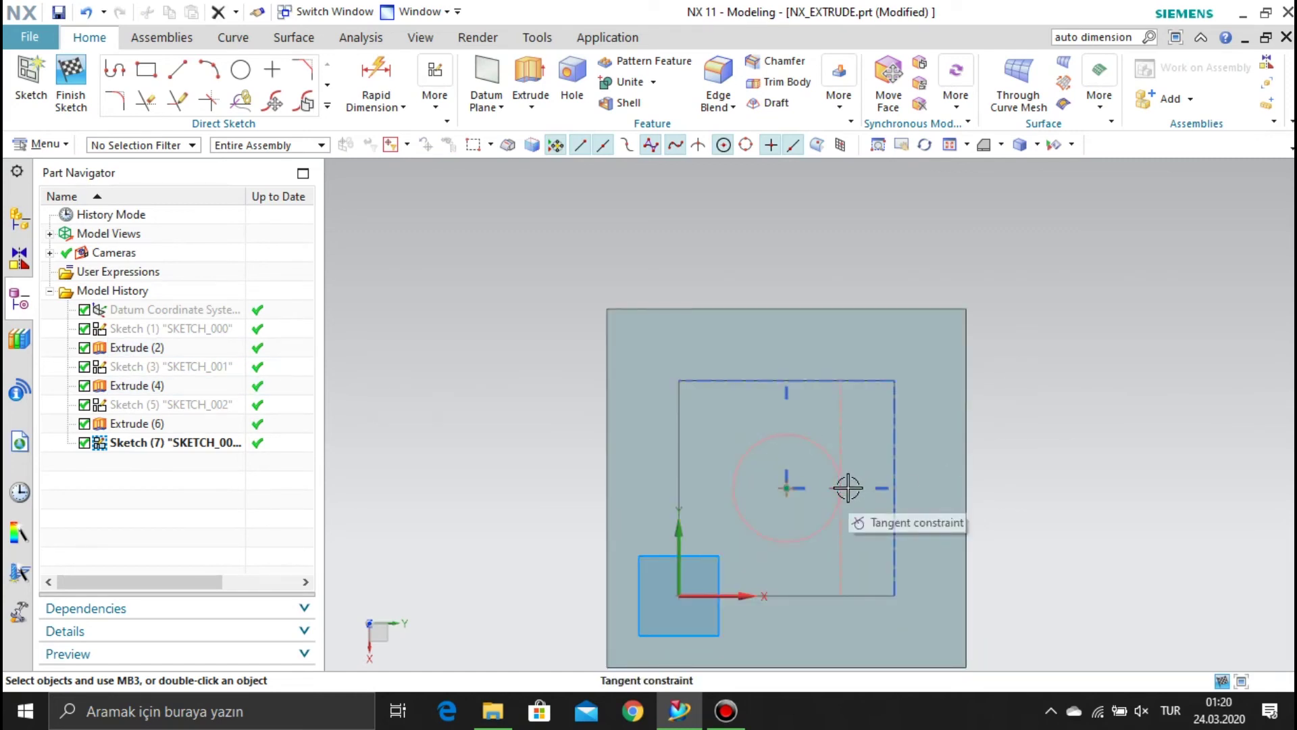
# - Delete the conflicting tangent constraint on the right side of the circle
pyautogui.click(847, 487)
pyautogui.click(874, 457)
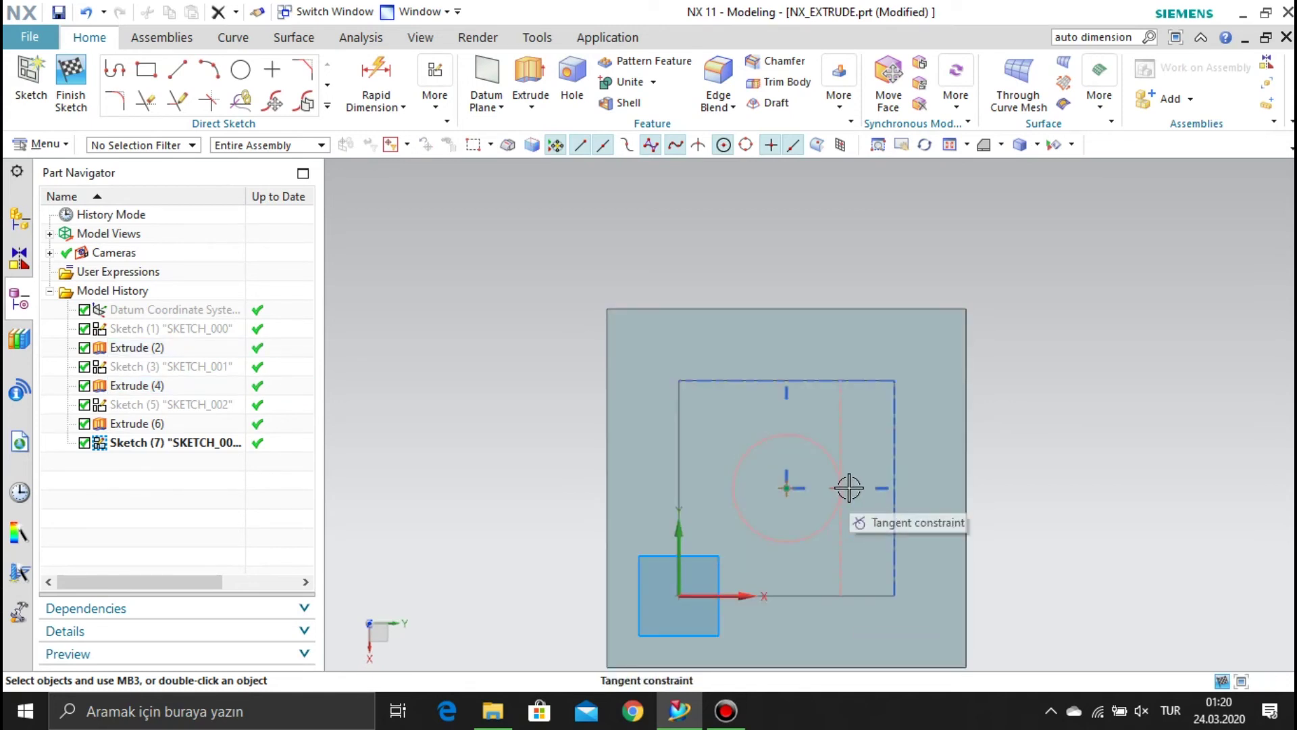
pyautogui.click(847, 487)
pyautogui.click(882, 465)
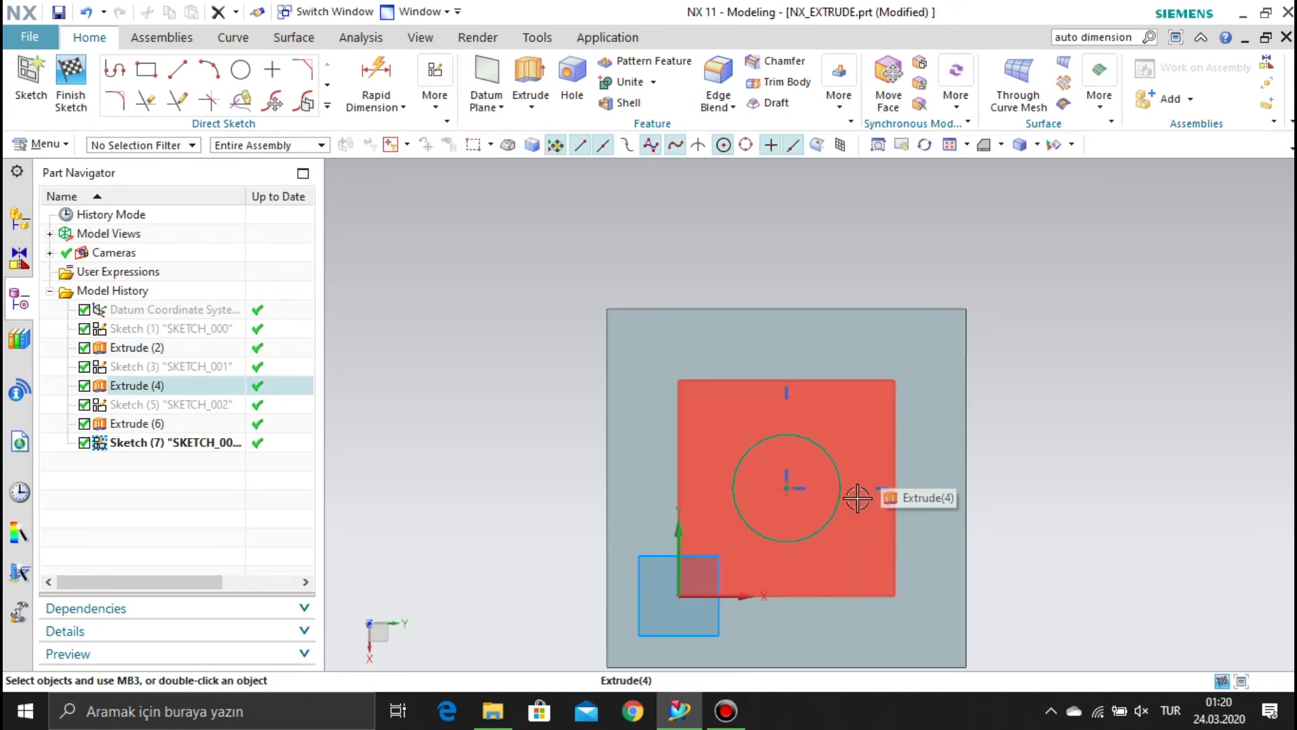
# - Dimension the circle on the upper block's top face to a 12 mm diameter and finish the sketch
pyautogui.click(376, 78)
pyautogui.click(833, 453)
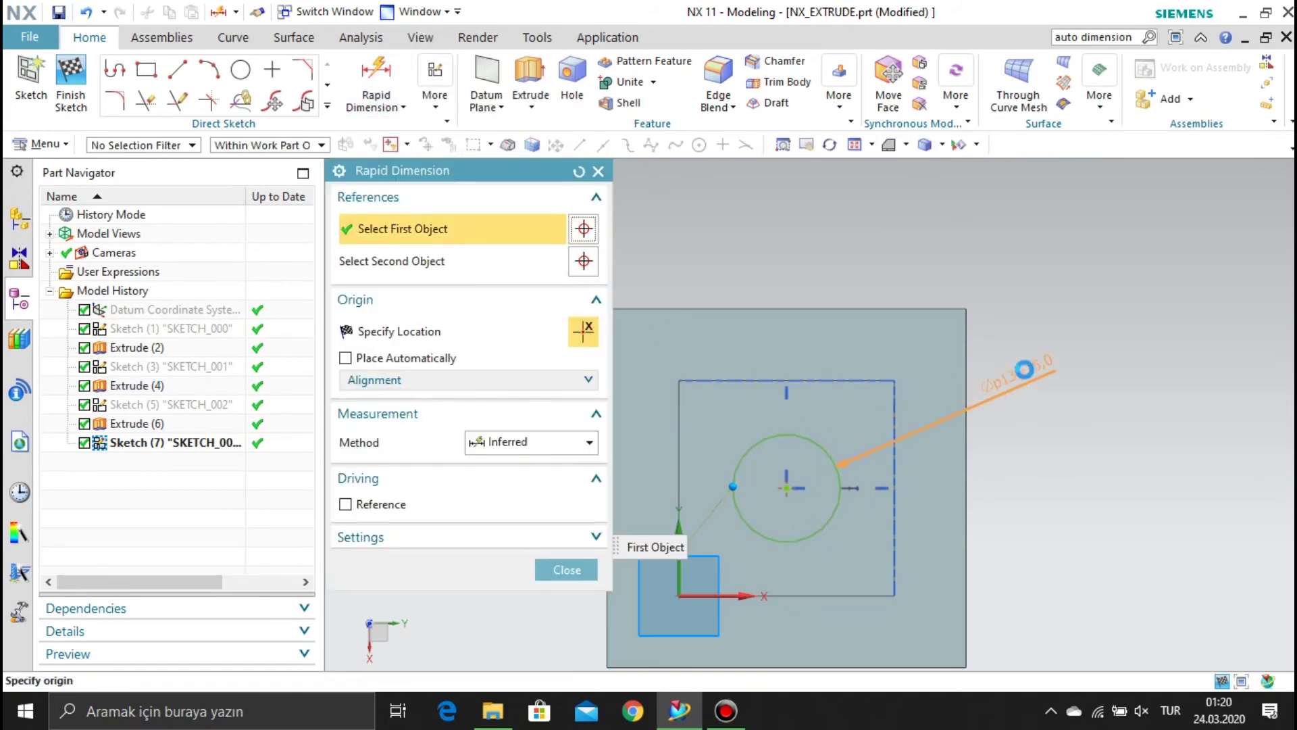
pyautogui.click(1020, 373)
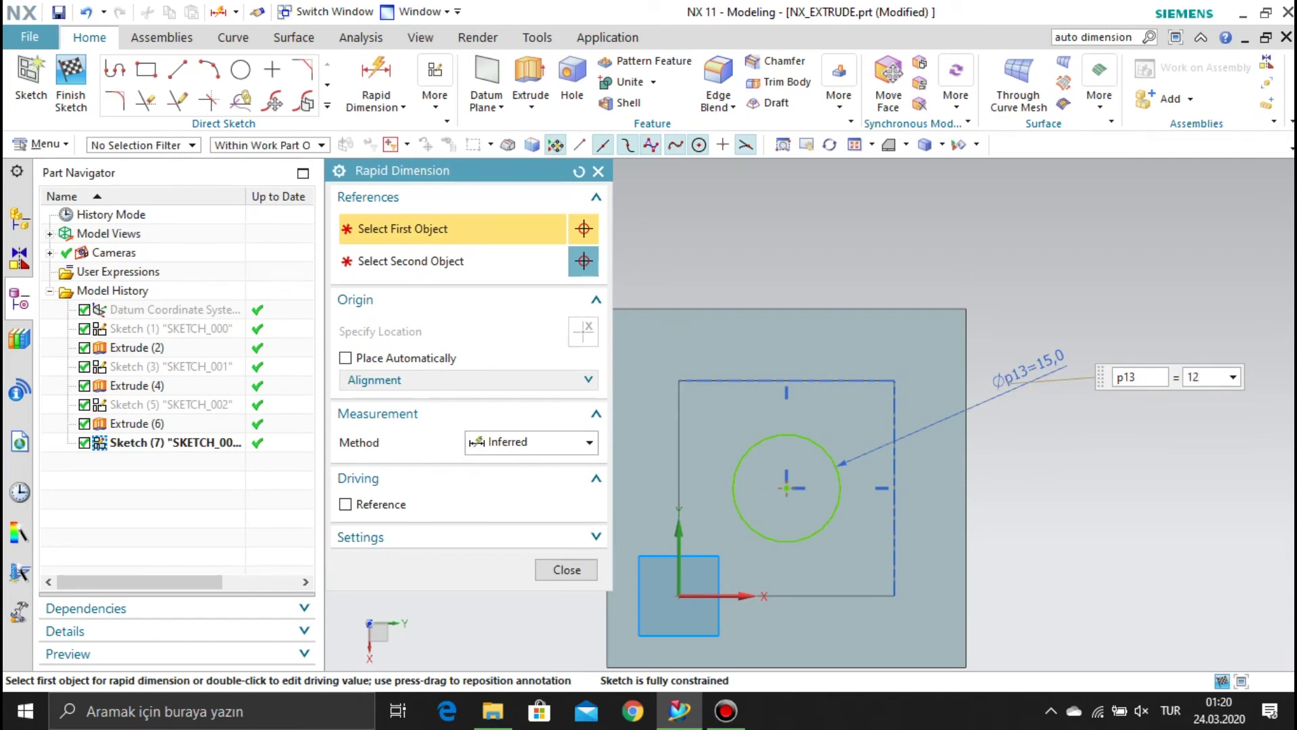
pyautogui.write('12')
pyautogui.press('Return')
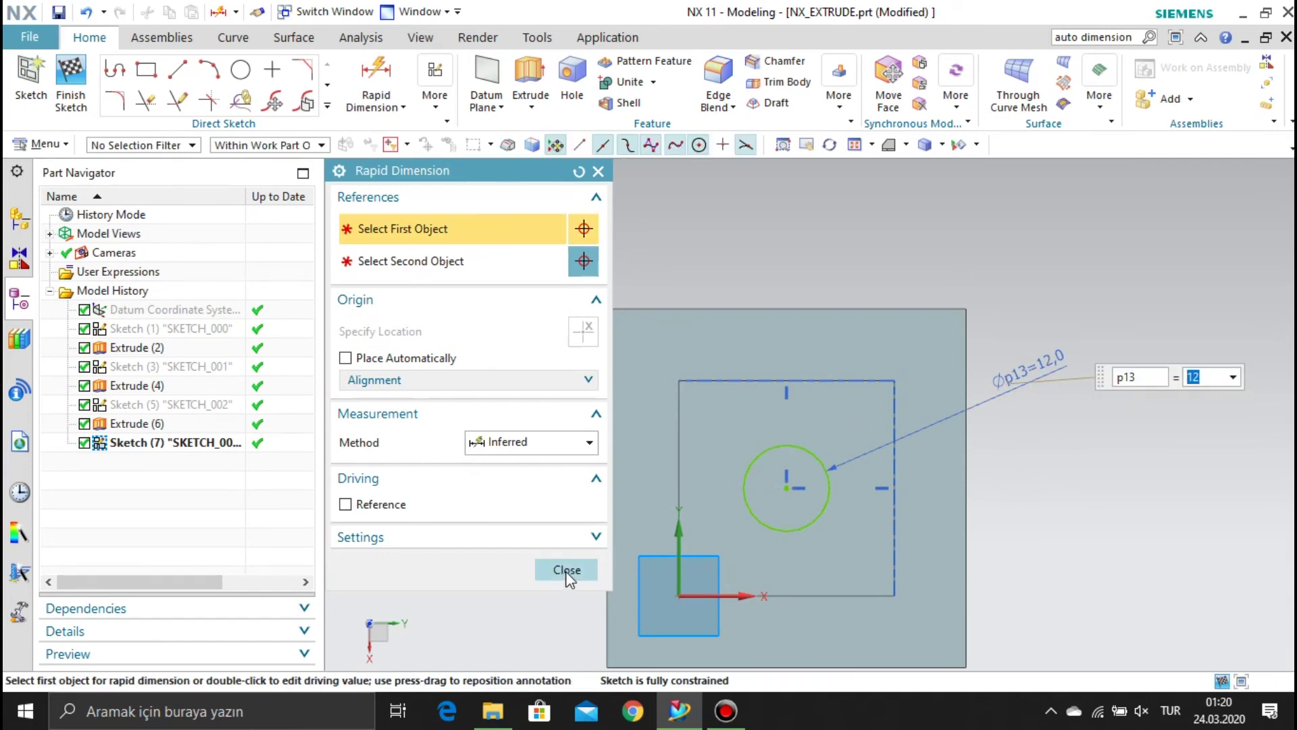
pyautogui.click(567, 571)
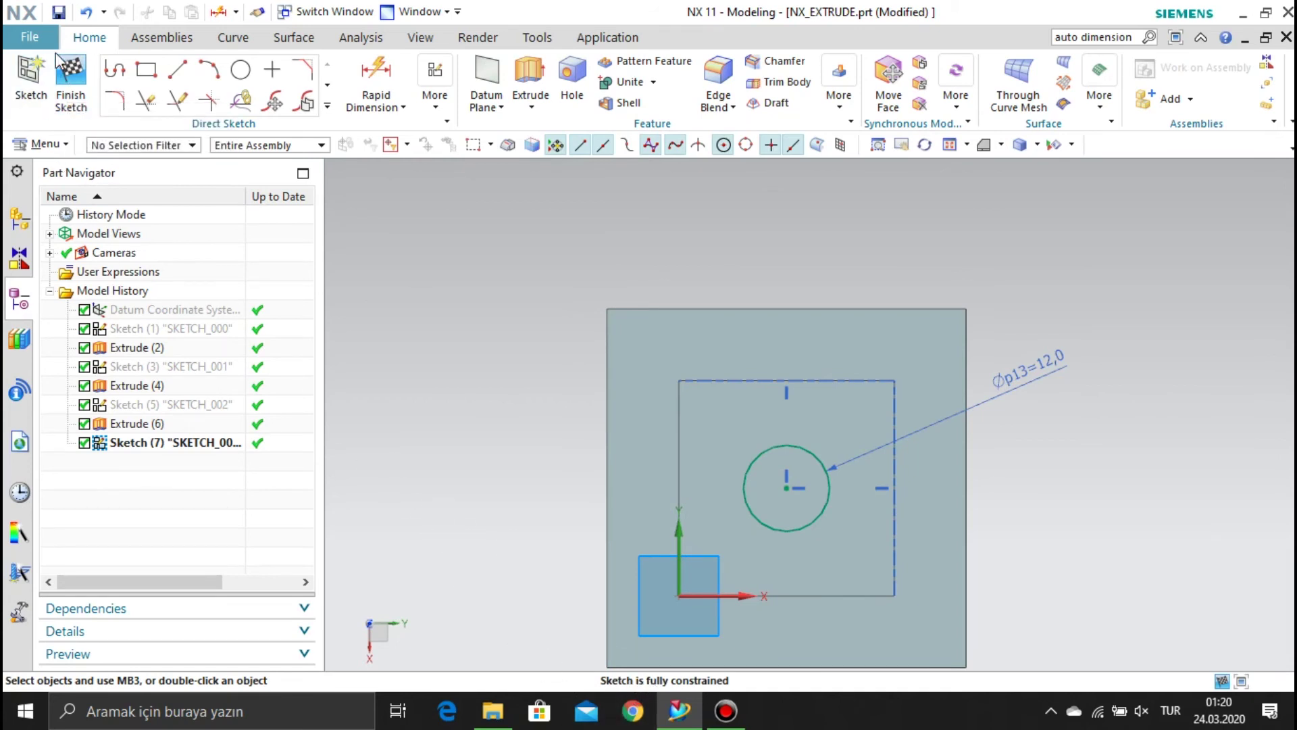
pyautogui.click(71, 74)
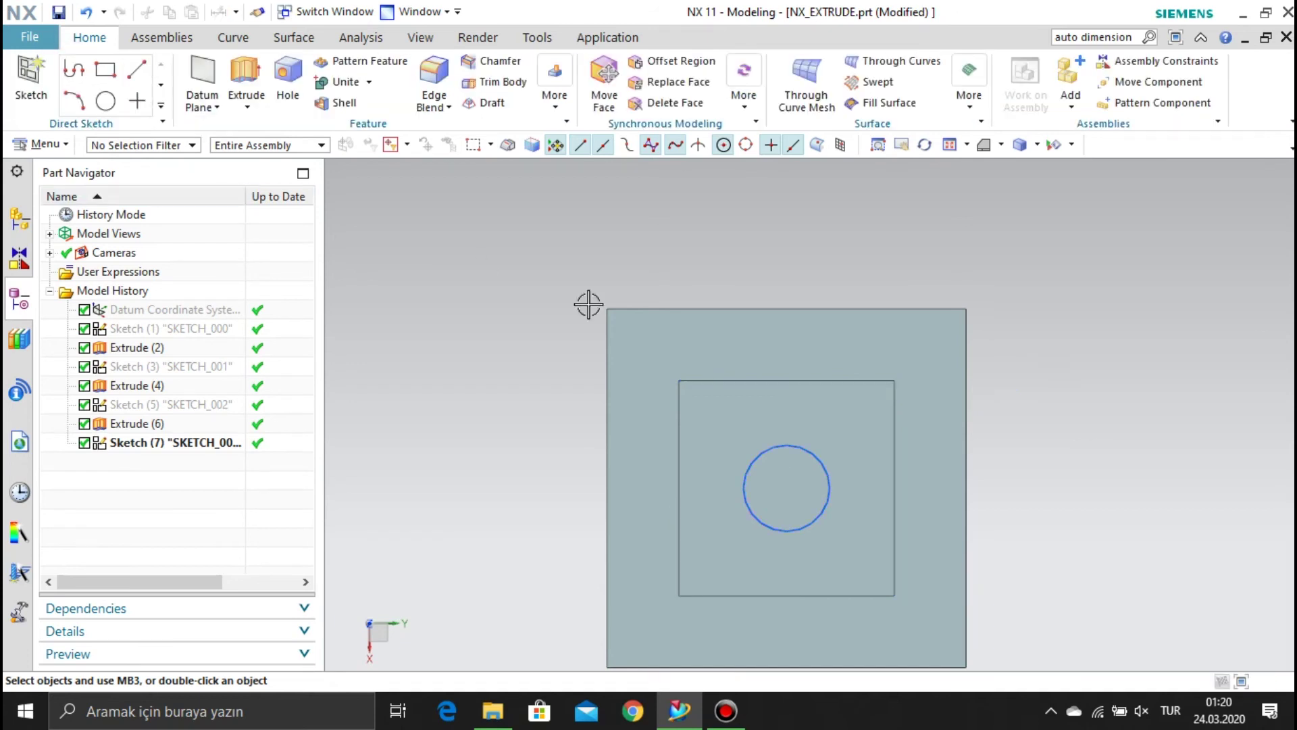
# - Start an Extrude of the top-face circle and reverse its direction so it runs down into the blocks
pyautogui.click(1001, 145)
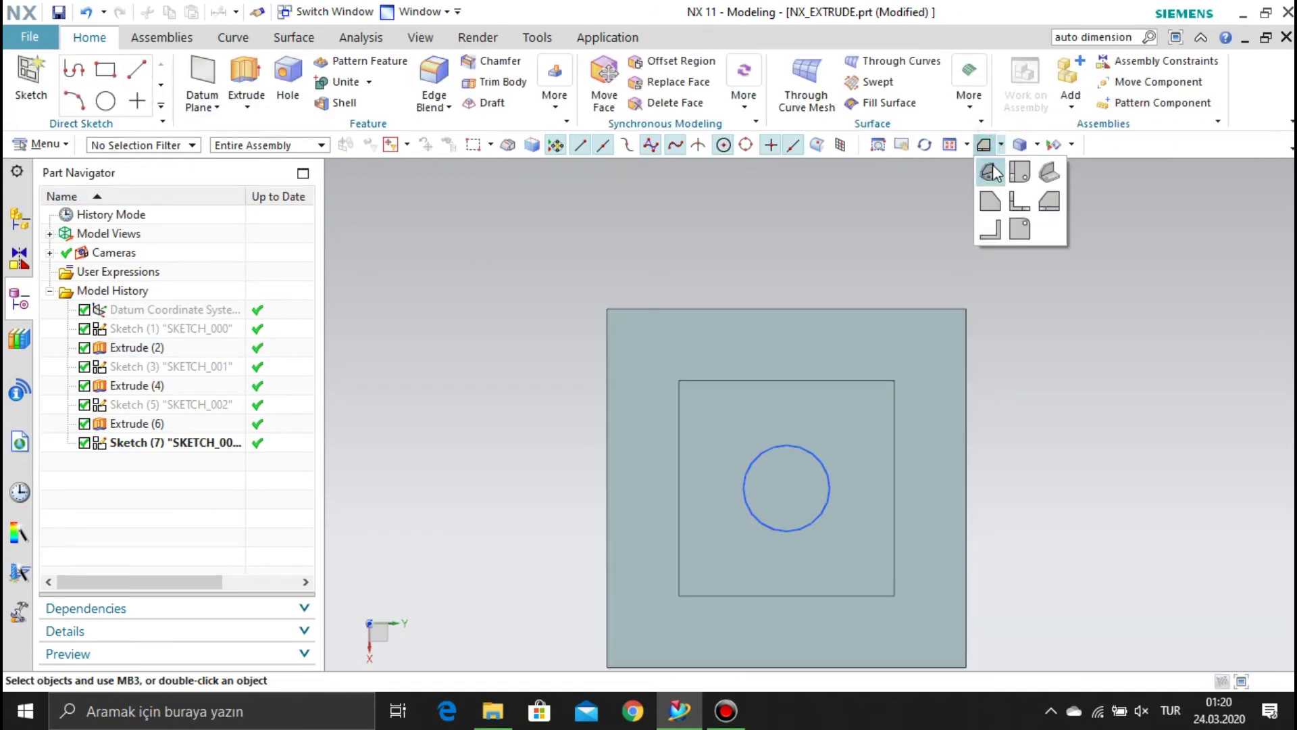
pyautogui.click(989, 167)
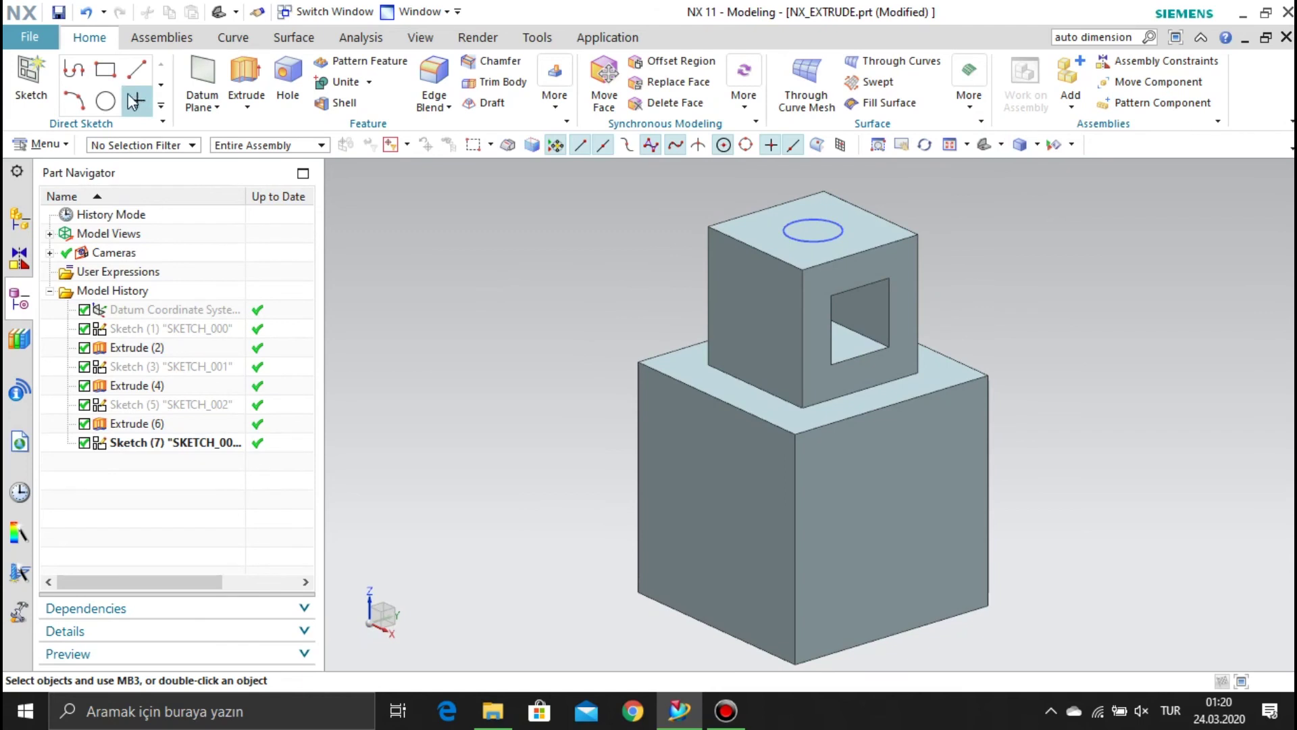
pyautogui.click(248, 112)
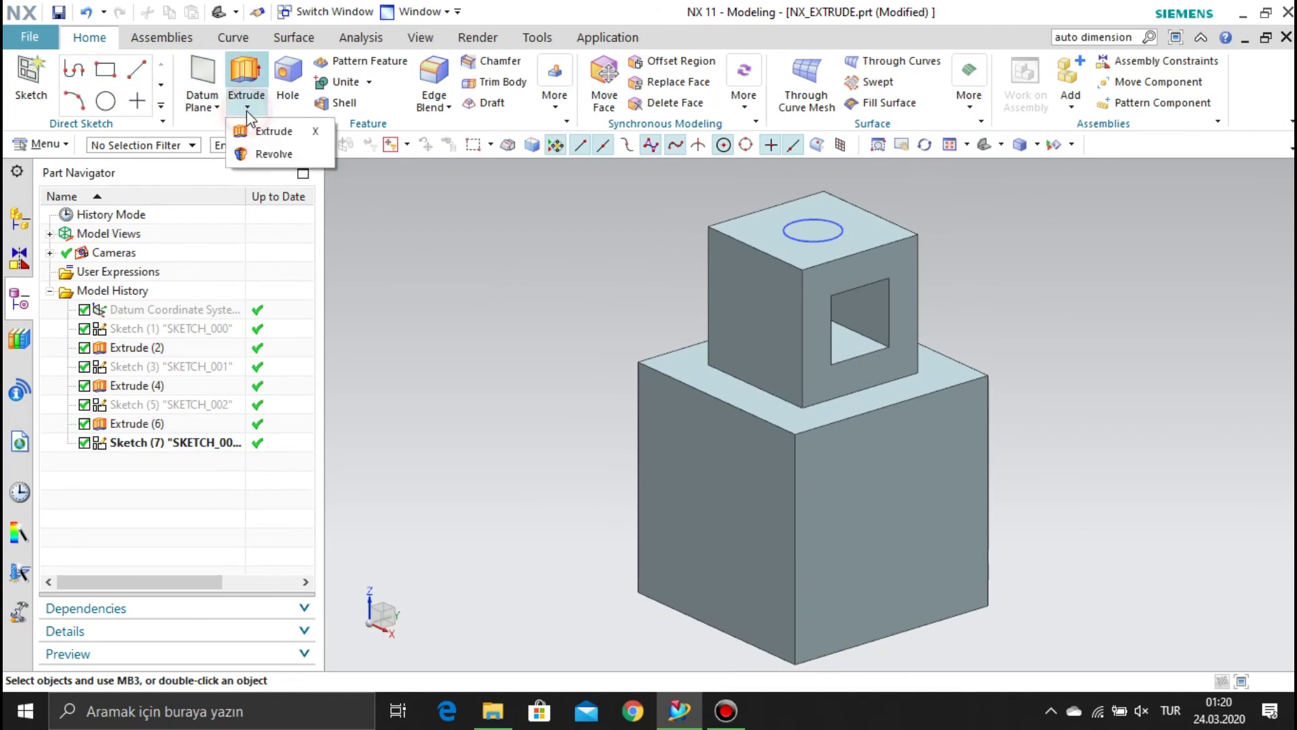
pyautogui.click(245, 100)
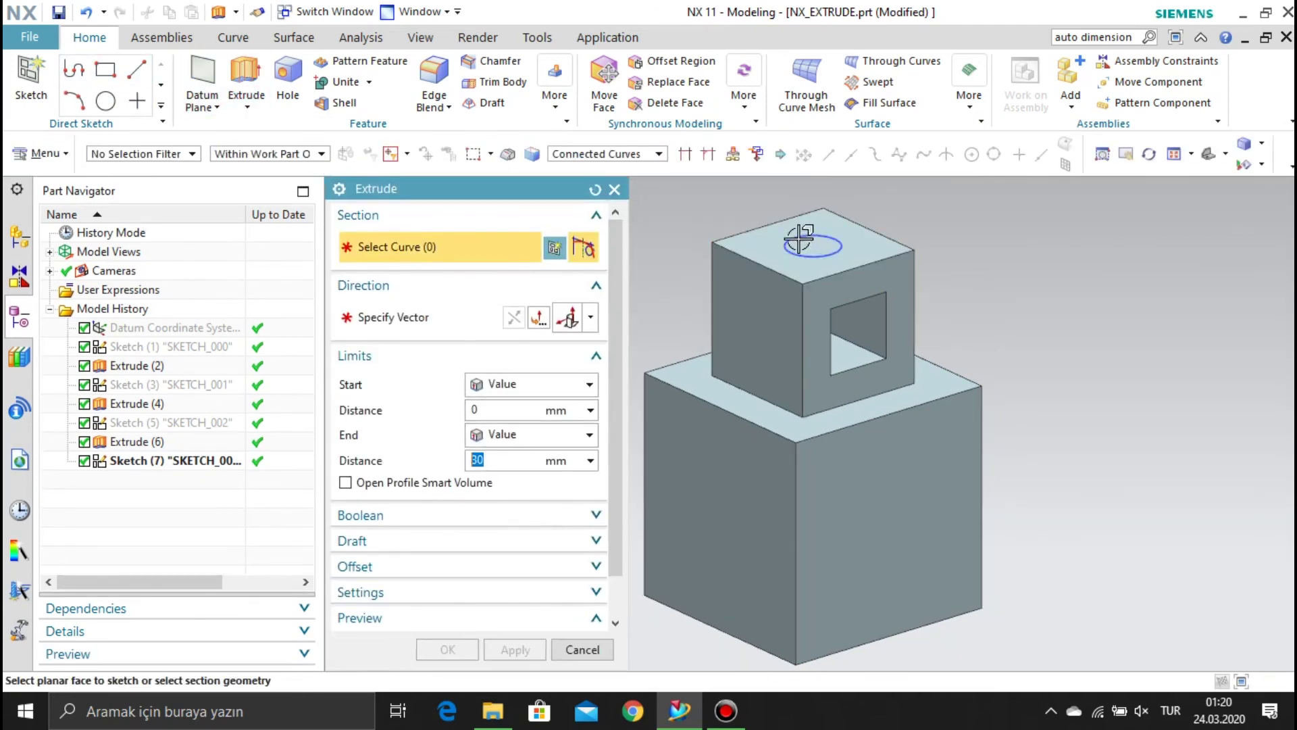
pyautogui.click(827, 237)
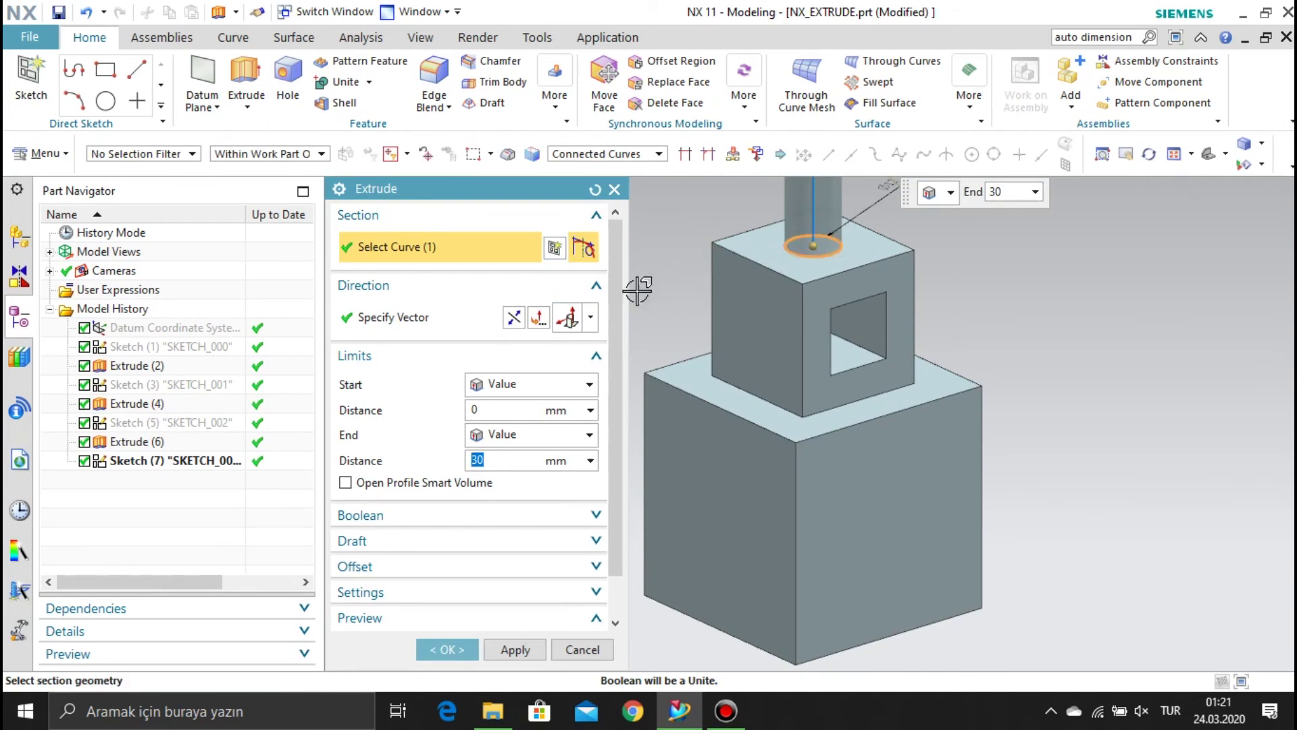
pyautogui.click(513, 317)
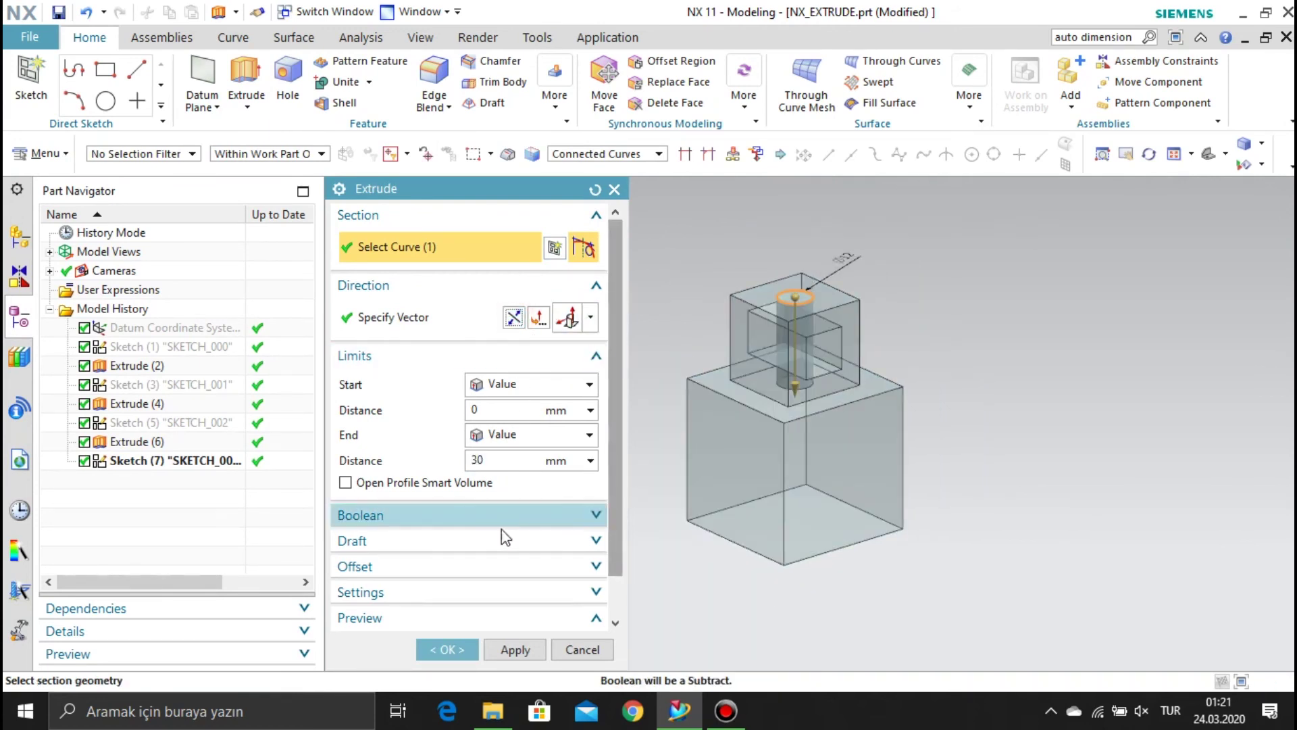
# - Set the extrusion's Boolean to Subtract and its end limit to Through All, and create the hole through both blocks
pyautogui.click(466, 515)
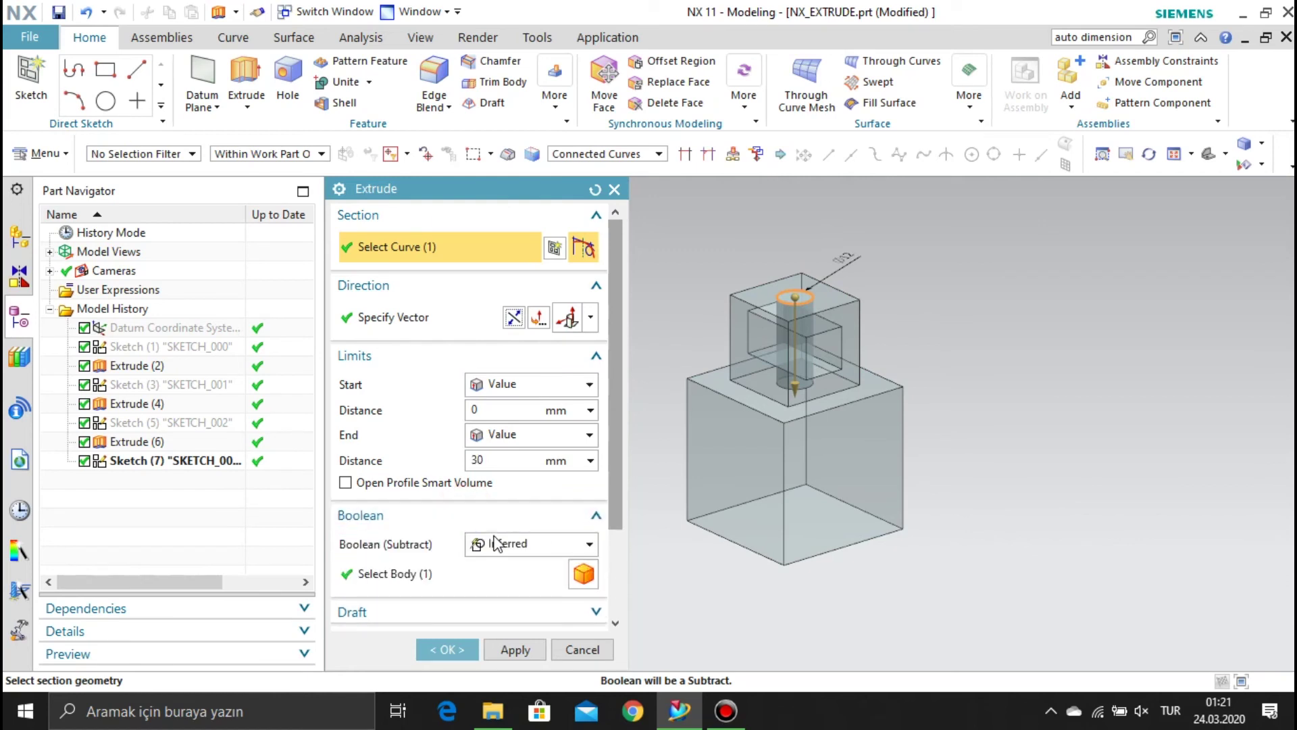
pyautogui.click(502, 543)
pyautogui.click(500, 603)
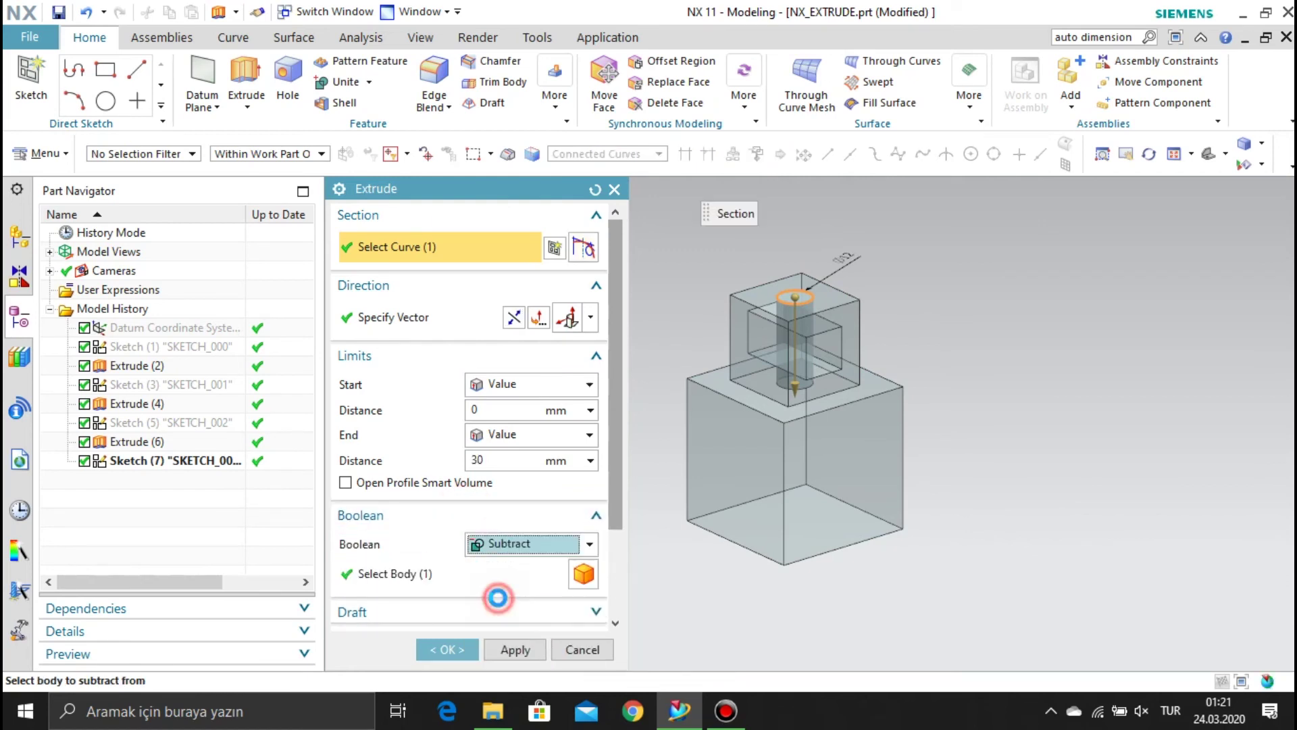
pyautogui.click(510, 436)
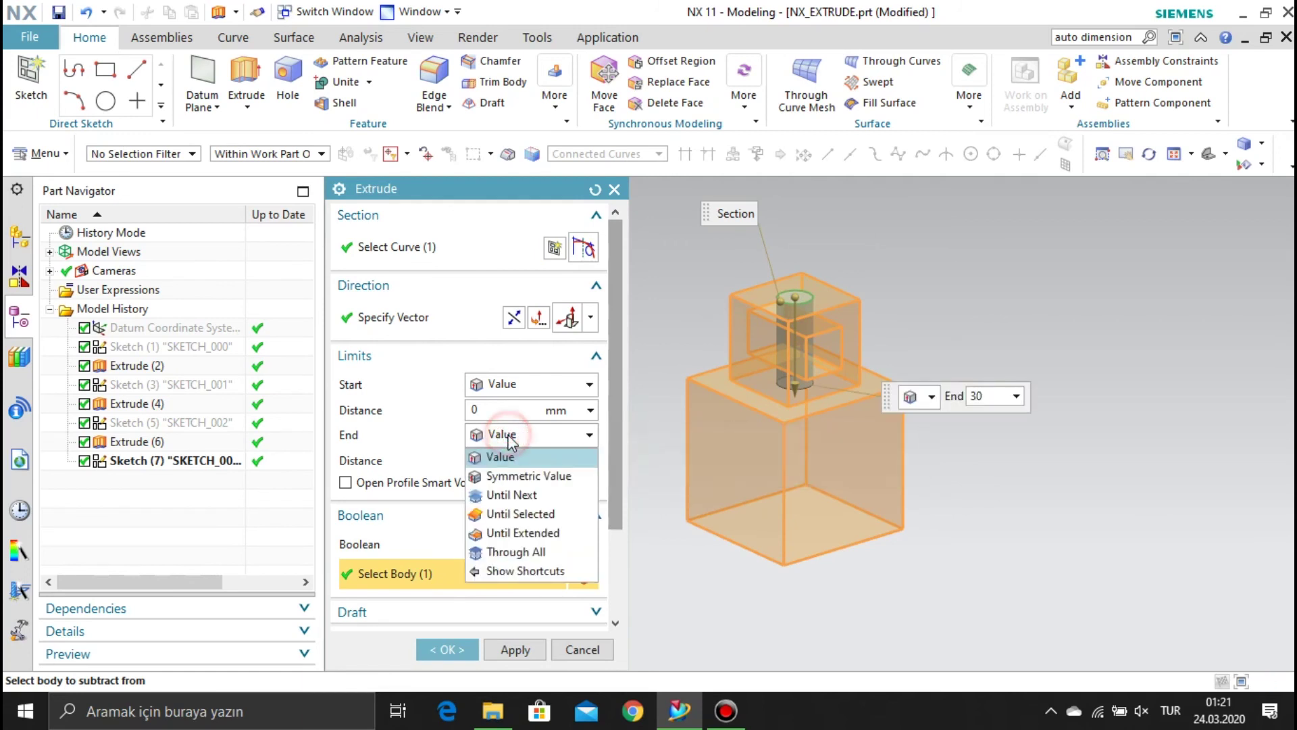
pyautogui.click(510, 552)
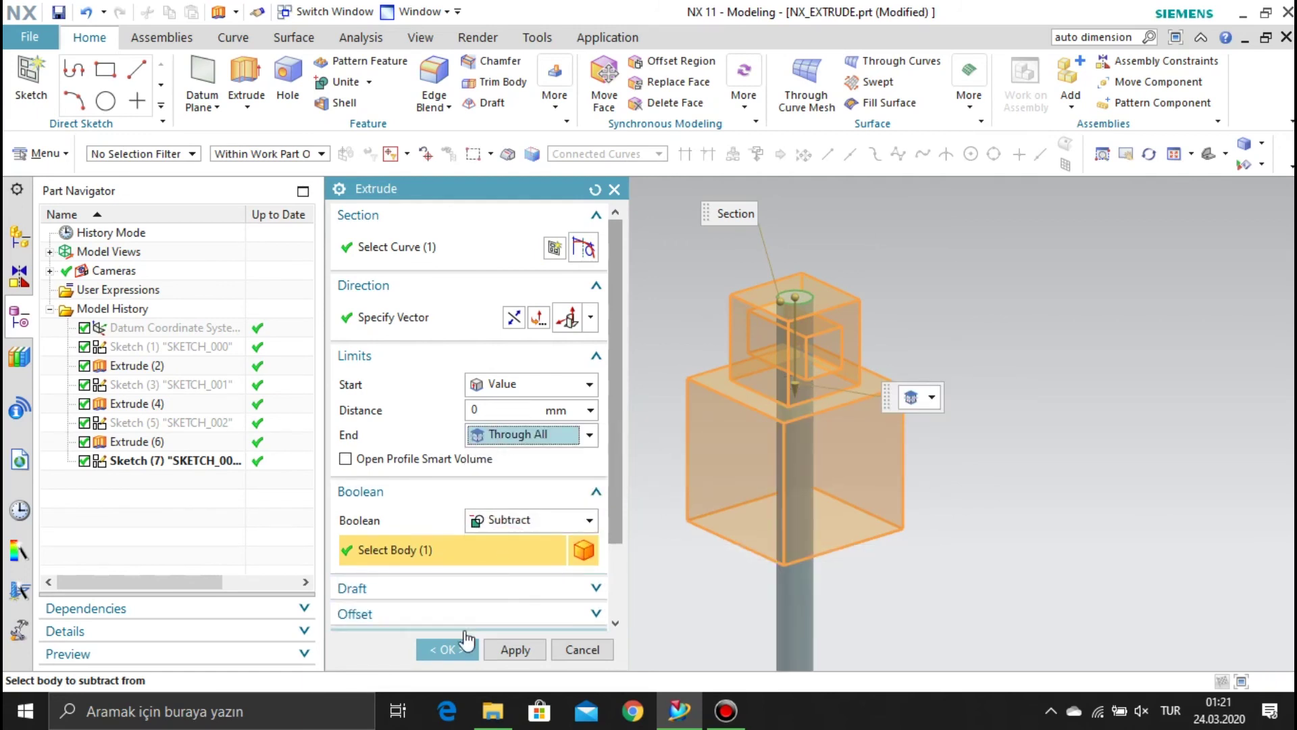
pyautogui.scroll(-3, 614, 451)
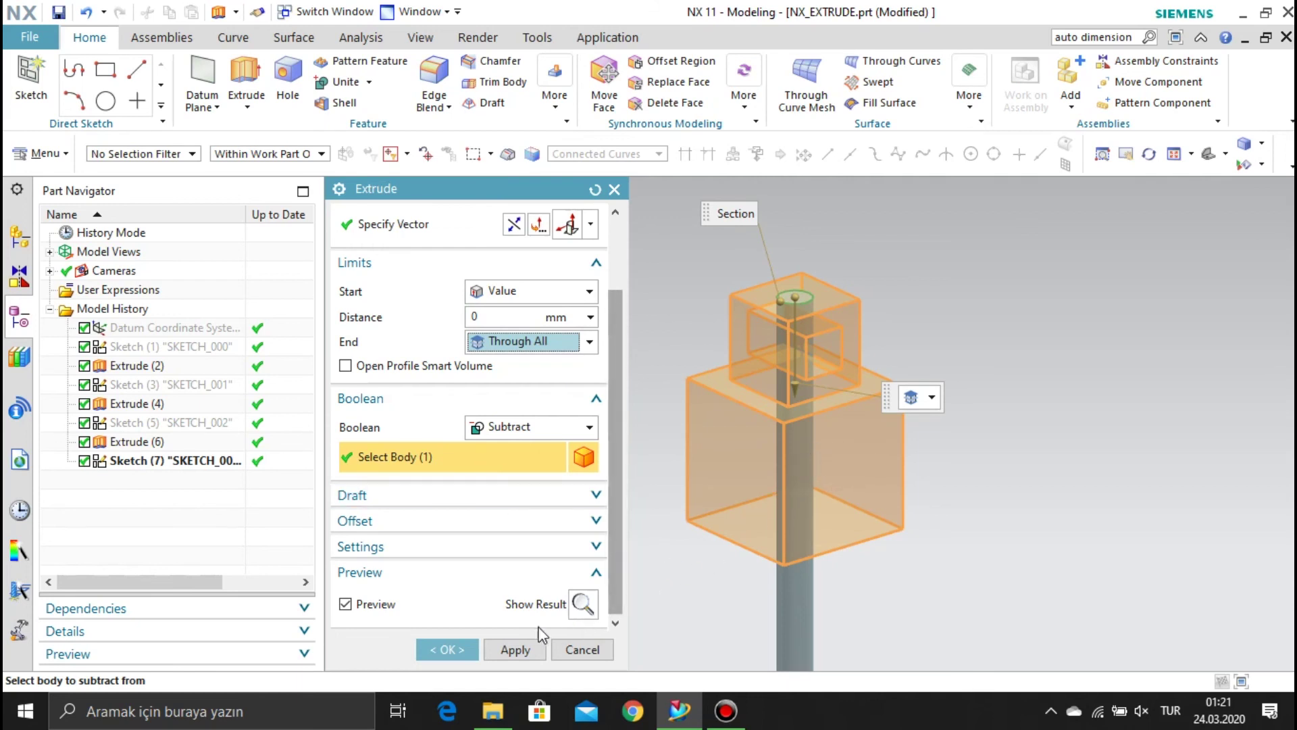
pyautogui.click(472, 650)
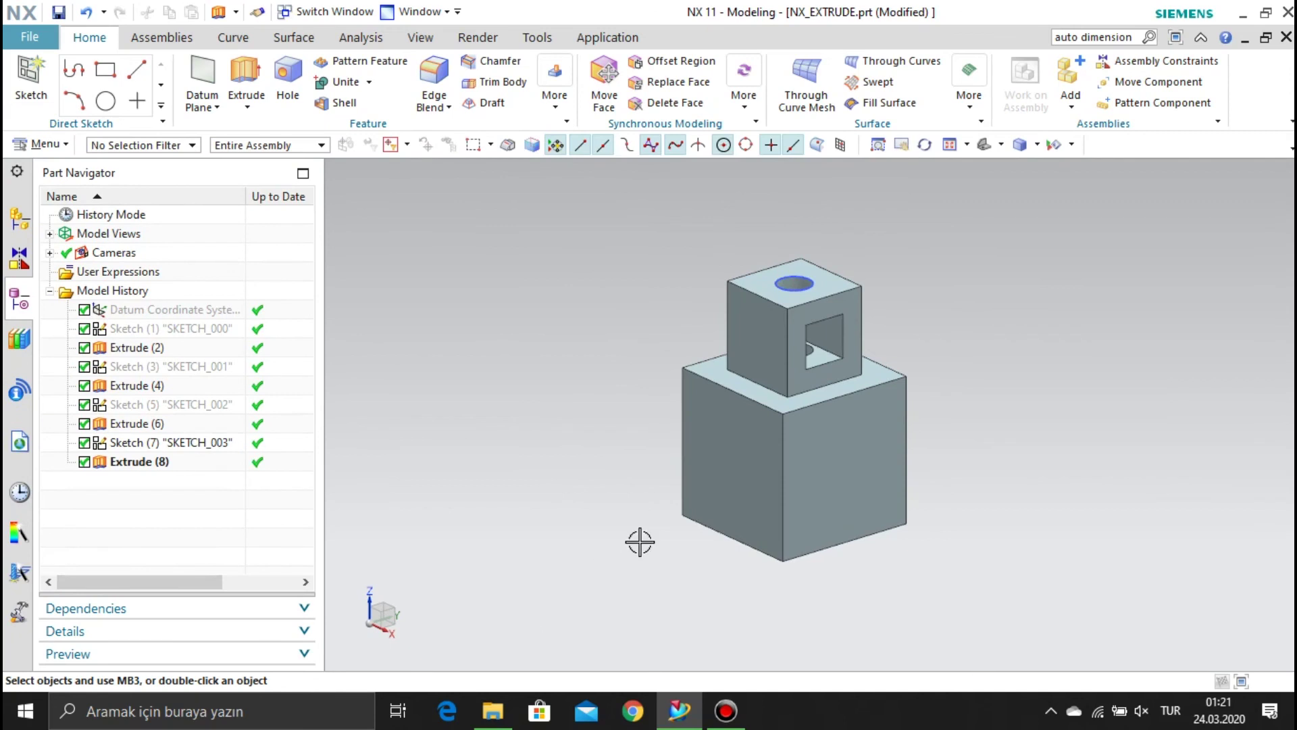
# - Hide the circle sketch used for the through hole and save the part
pyautogui.moveTo(794, 452); pyautogui.dragTo(771, 440, button='middle')
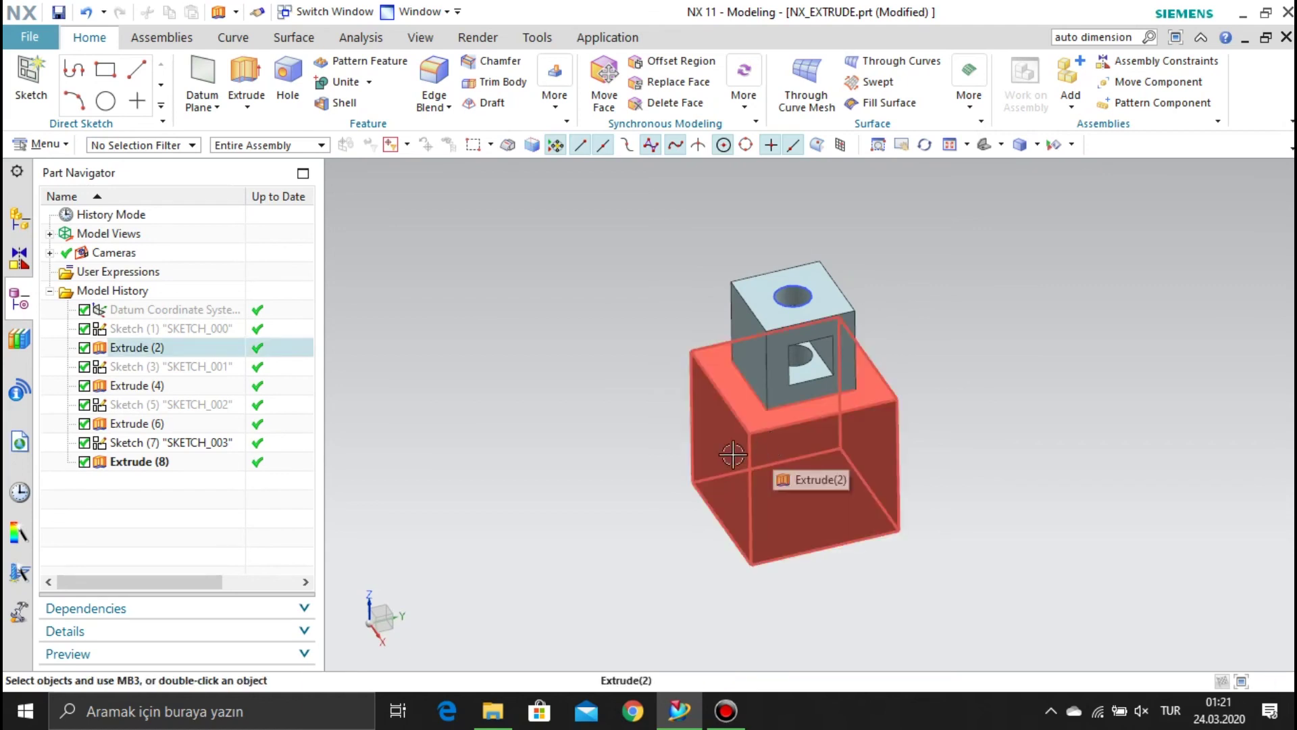
pyautogui.click(152, 443)
pyautogui.rightClick(154, 443)
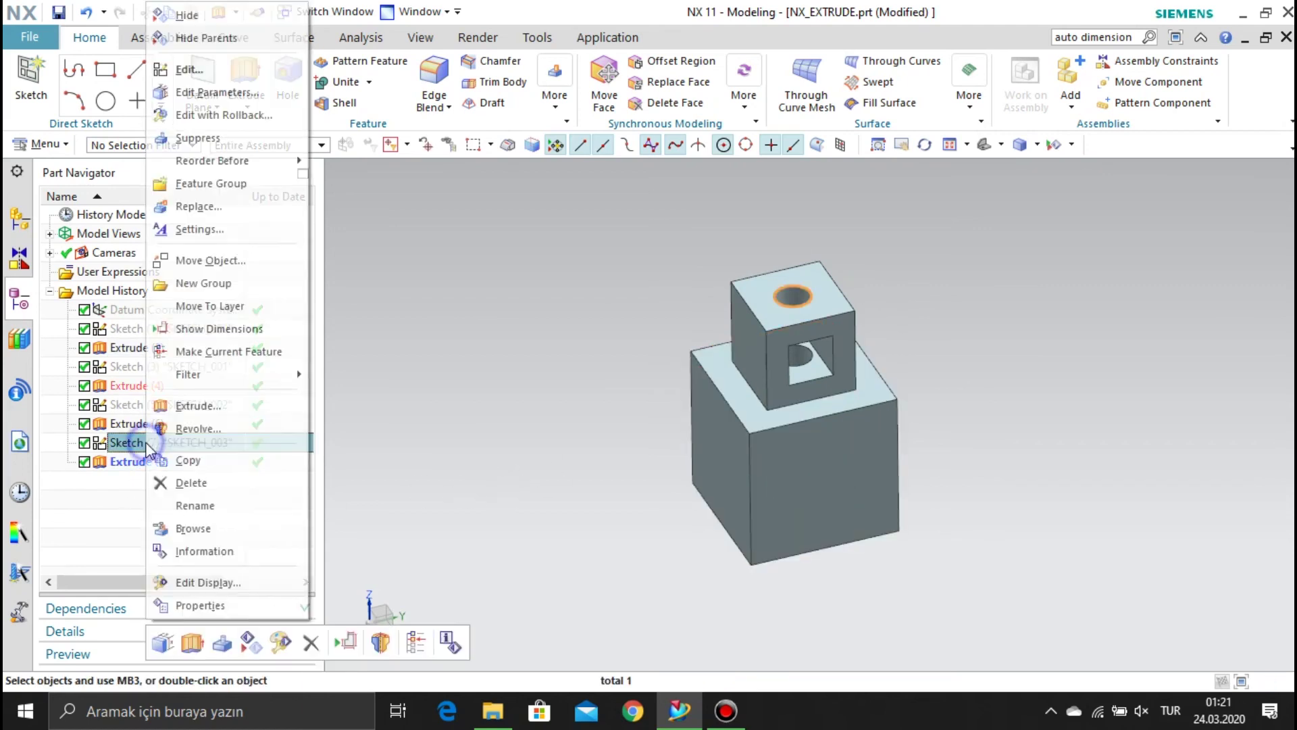
pyautogui.click(217, 18)
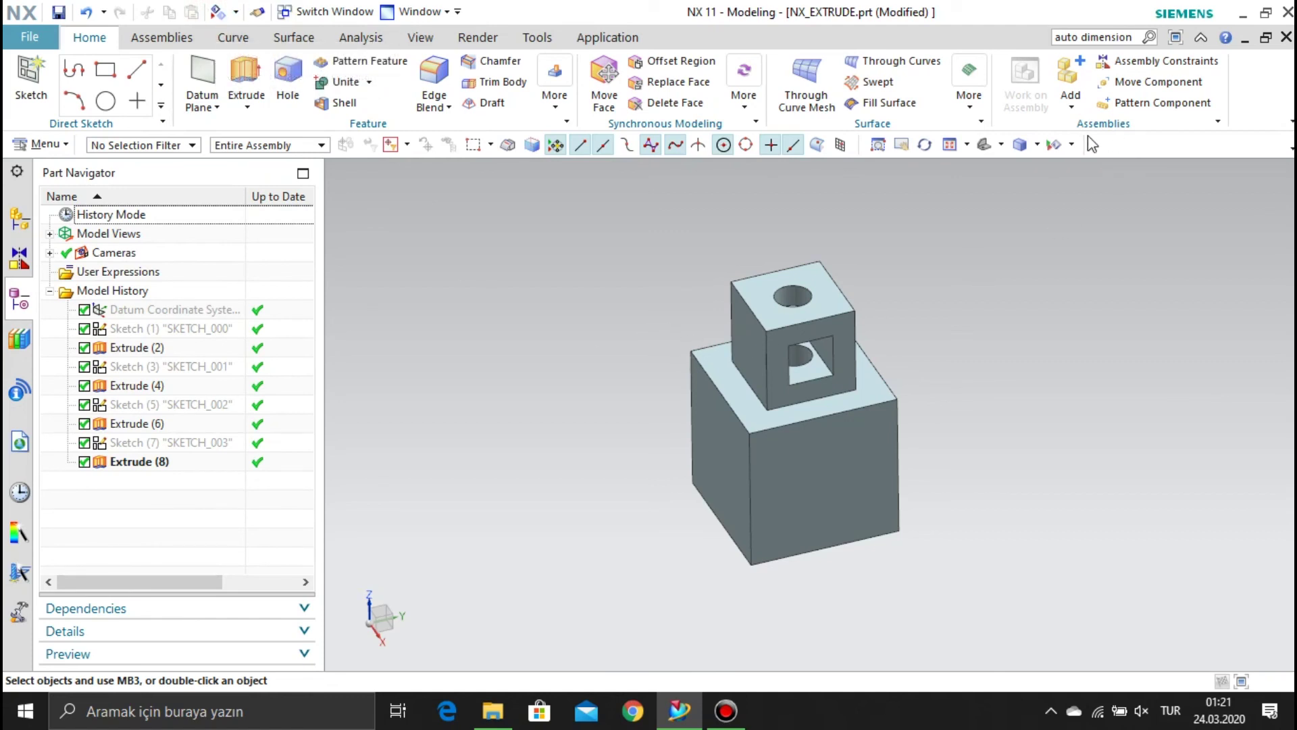
pyautogui.click(988, 144)
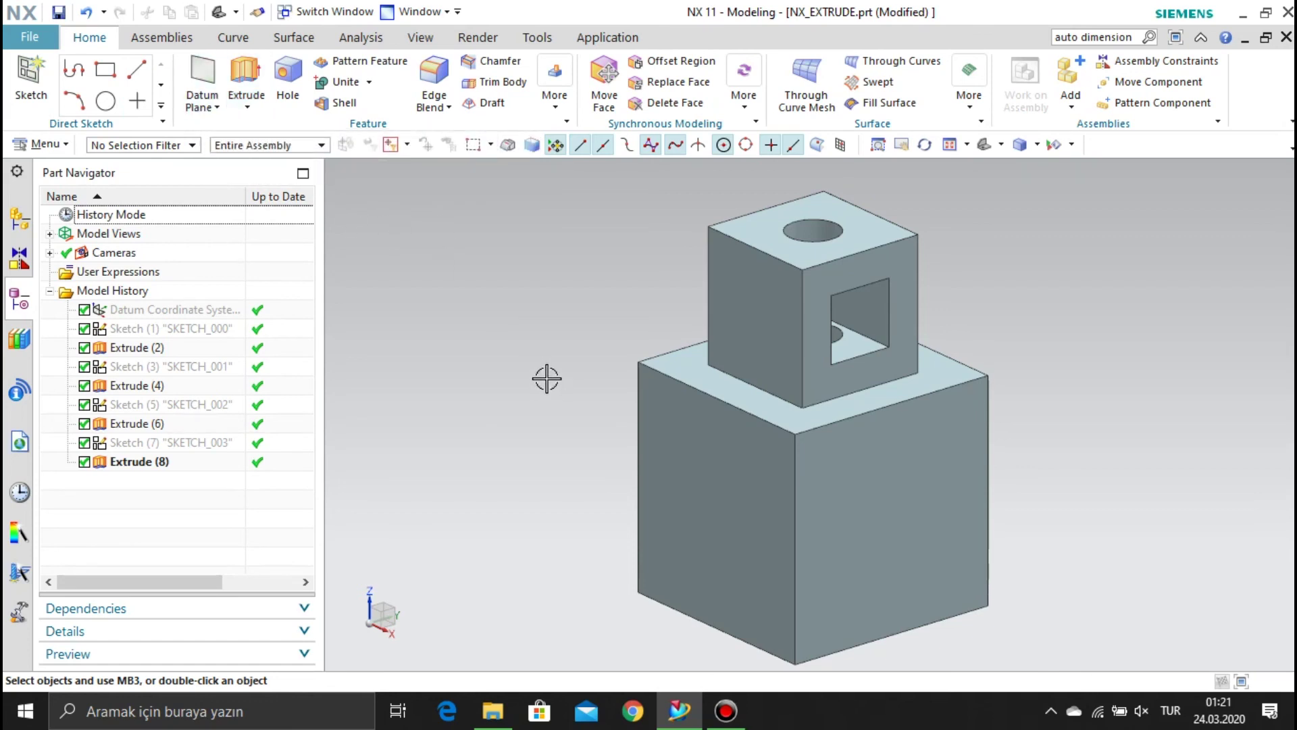
pyautogui.click(59, 14)
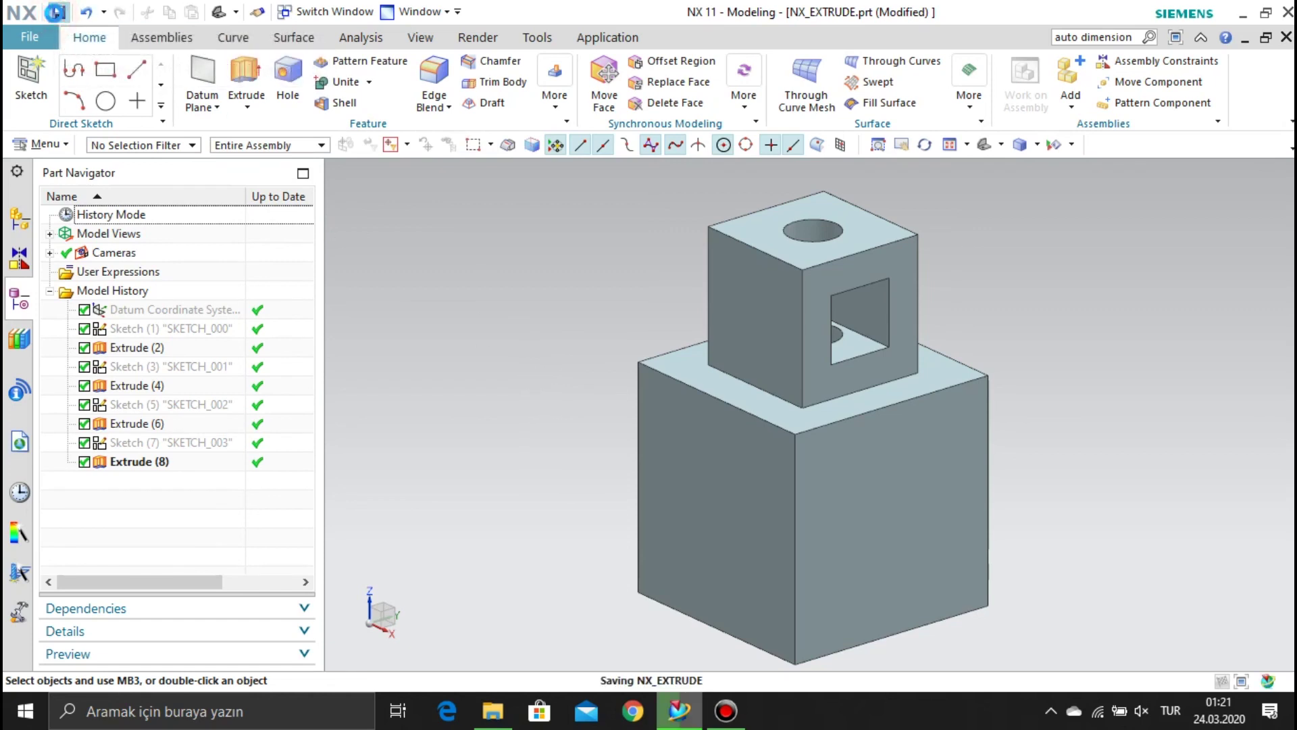